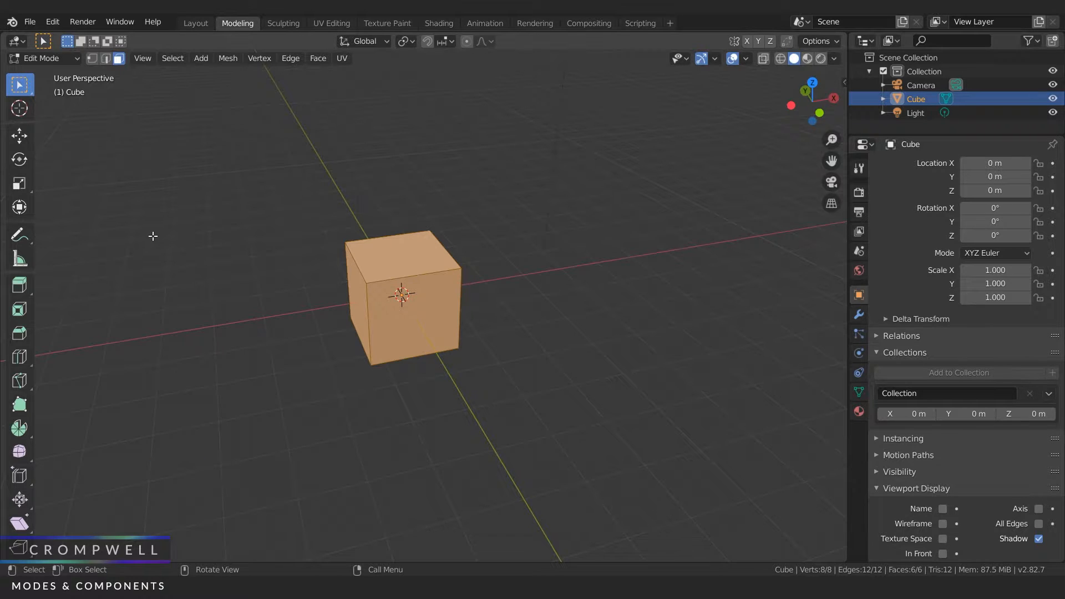
- Activate the combined Transform tool for the cube mesh and try its X-axis rotation ring
{"action": "scroll", "coordinate": [22, 145], "scroll_direction": "down", "scroll_amount": 5}
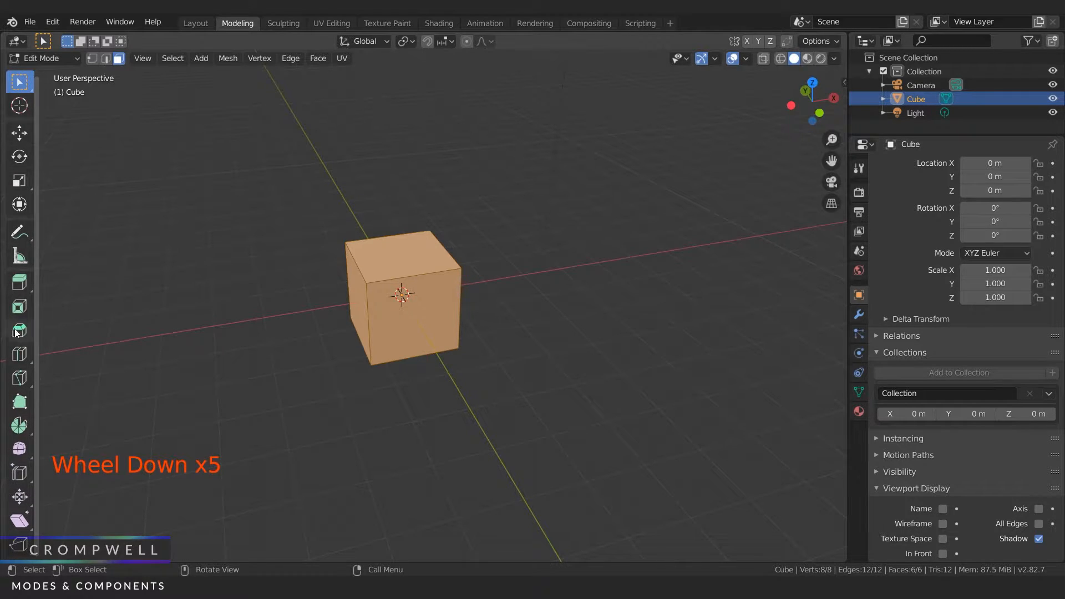
{"action": "scroll", "coordinate": [14, 514], "scroll_direction": "up", "scroll_amount": 2}
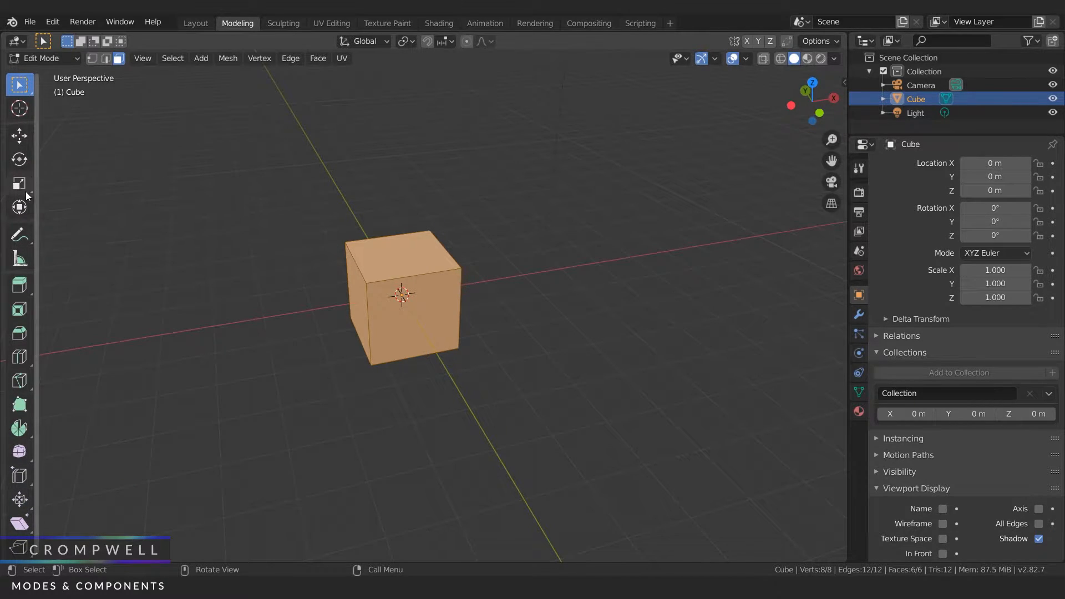
{"action": "left_click", "coordinate": [22, 210]}
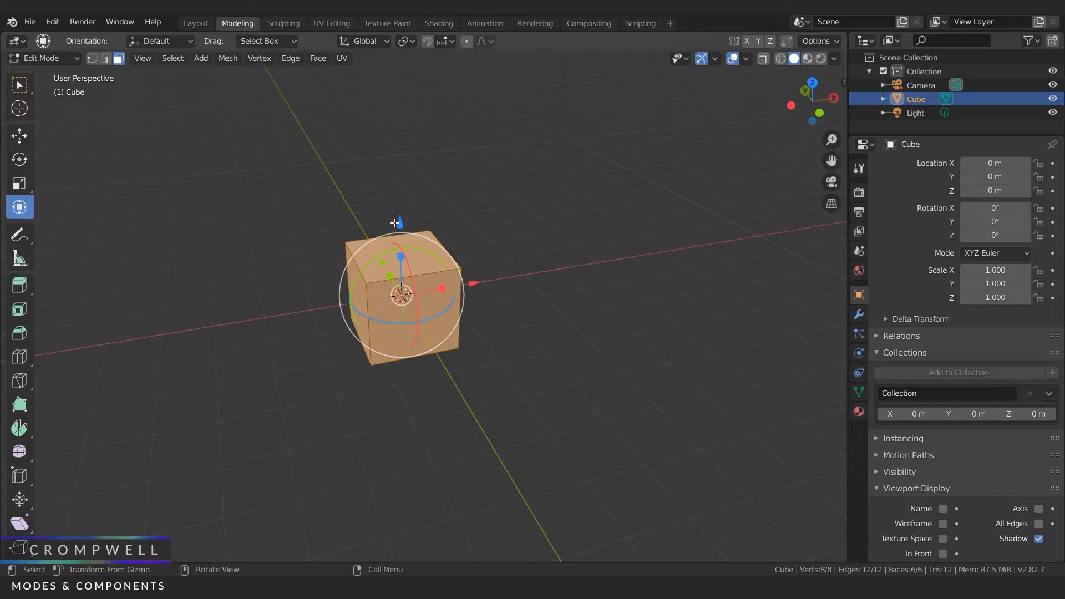
{"action": "left_click", "coordinate": [411, 275]}
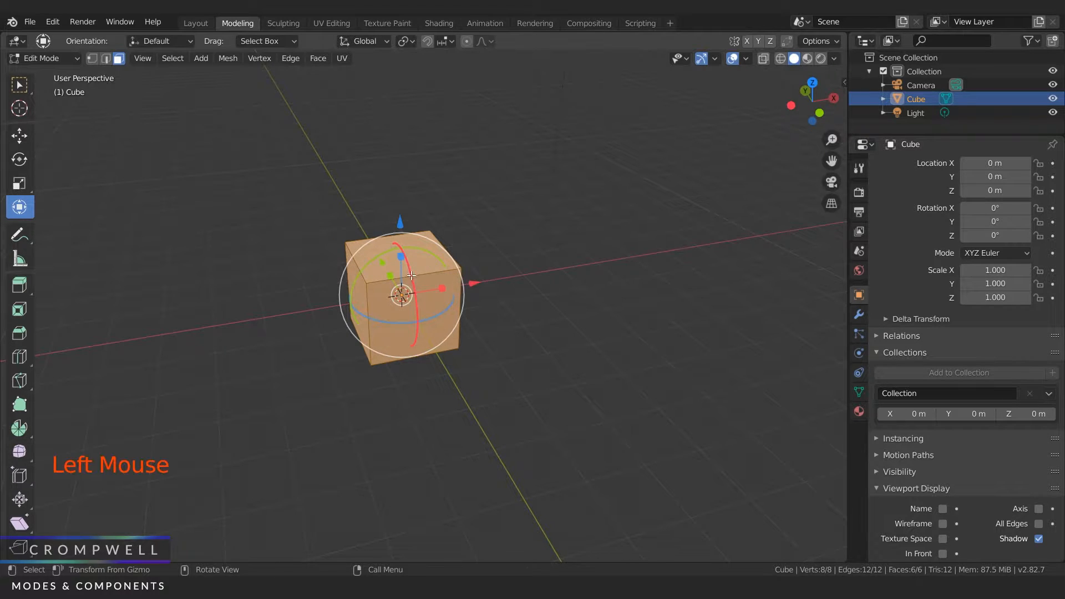
{"action": "left_click_drag", "start_coordinate": [412, 276], "coordinate": [424, 274]}
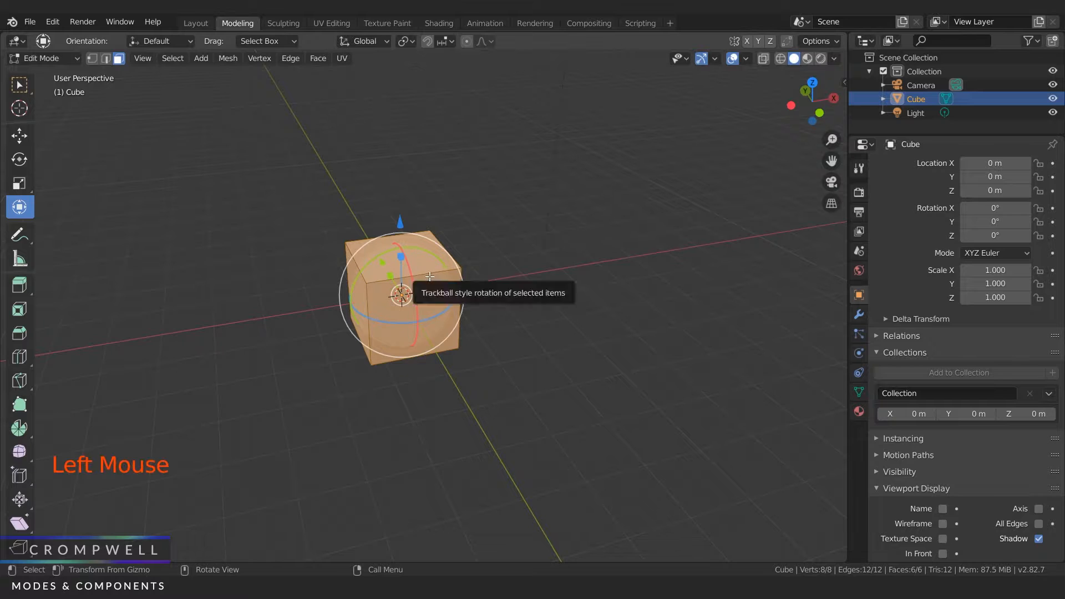
- Try stretching the cube mesh along the X axis and subdividing it, and undo both changes
{"action": "left_click_drag", "start_coordinate": [430, 276], "coordinate": [470, 289]}
{"action": "right_click_drag", "start_coordinate": [469, 288], "coordinate": [469, 280]}
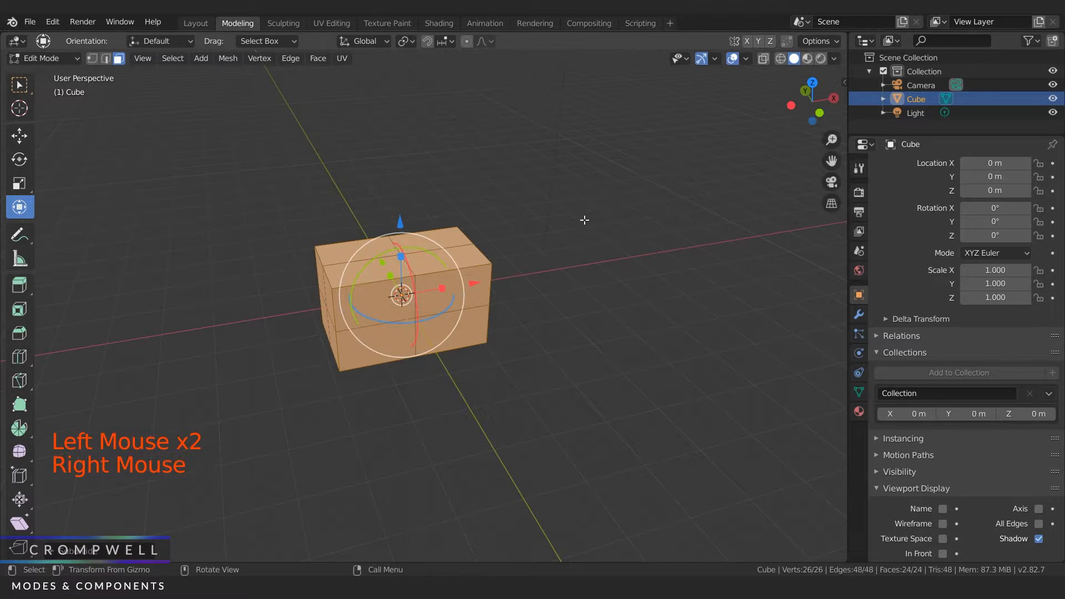
{"action": "key", "text": "ctrl+z"}
{"action": "key", "text": "ctrl+z"}
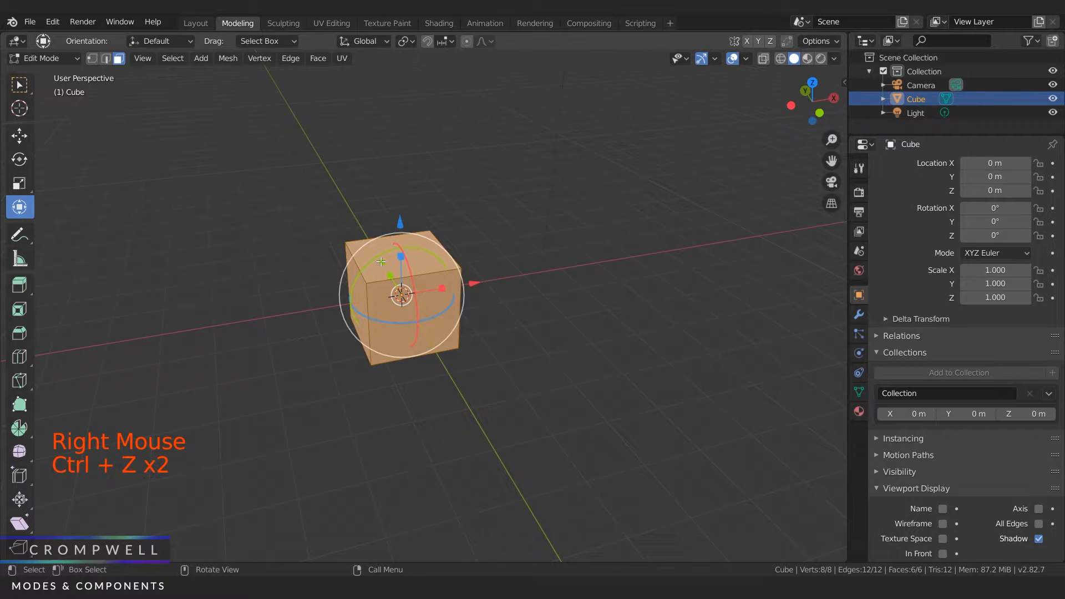
- Try moving the cube mesh along the Y axis and stretching it along the X axis, undoing each change
{"action": "left_click_drag", "start_coordinate": [381, 261], "coordinate": [355, 178]}
{"action": "key", "text": "ctrl+z"}
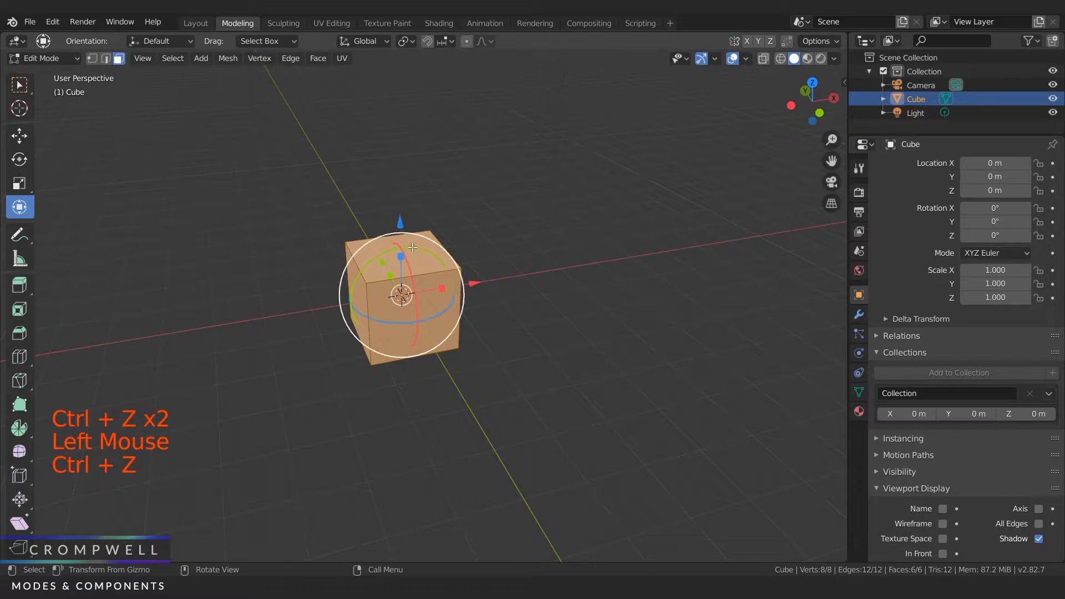
{"action": "left_click_drag", "start_coordinate": [442, 288], "coordinate": [476, 297]}
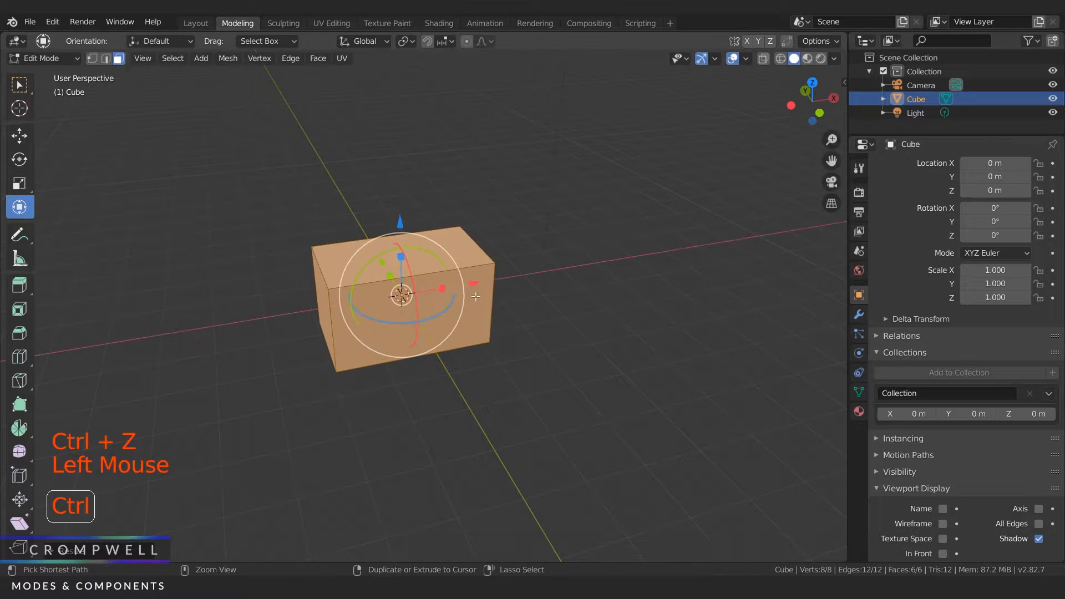
{"action": "key", "text": "ctrl+z"}
- Try to move the cube mesh in the XZ plane with the Move tool, and cancel the move
{"action": "middle_click_drag", "start_coordinate": [476, 297], "coordinate": [469, 293]}
{"action": "scroll", "coordinate": [466, 290], "scroll_direction": "up", "scroll_amount": 5}
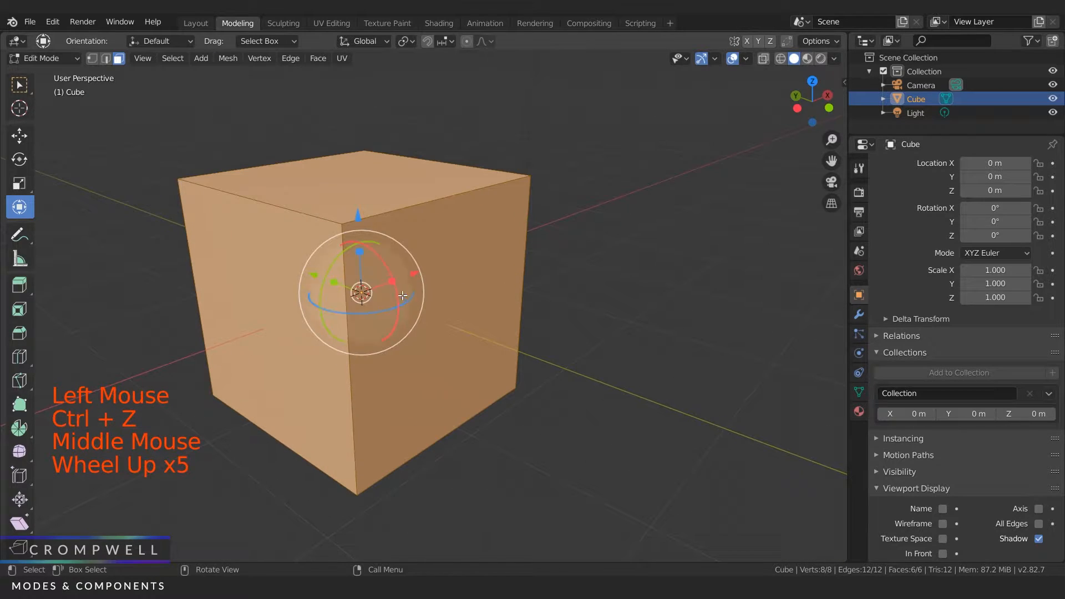
{"action": "scroll", "coordinate": [402, 296], "scroll_direction": "down", "scroll_amount": 4}
{"action": "middle_click_drag", "start_coordinate": [402, 295], "coordinate": [183, 223]}
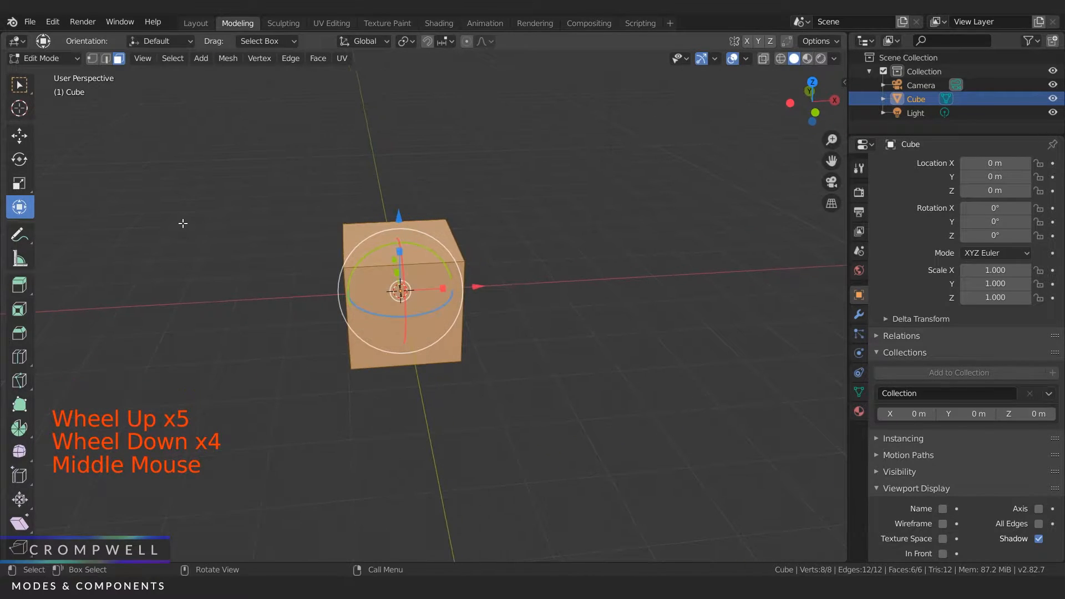
{"action": "left_click", "coordinate": [20, 136]}
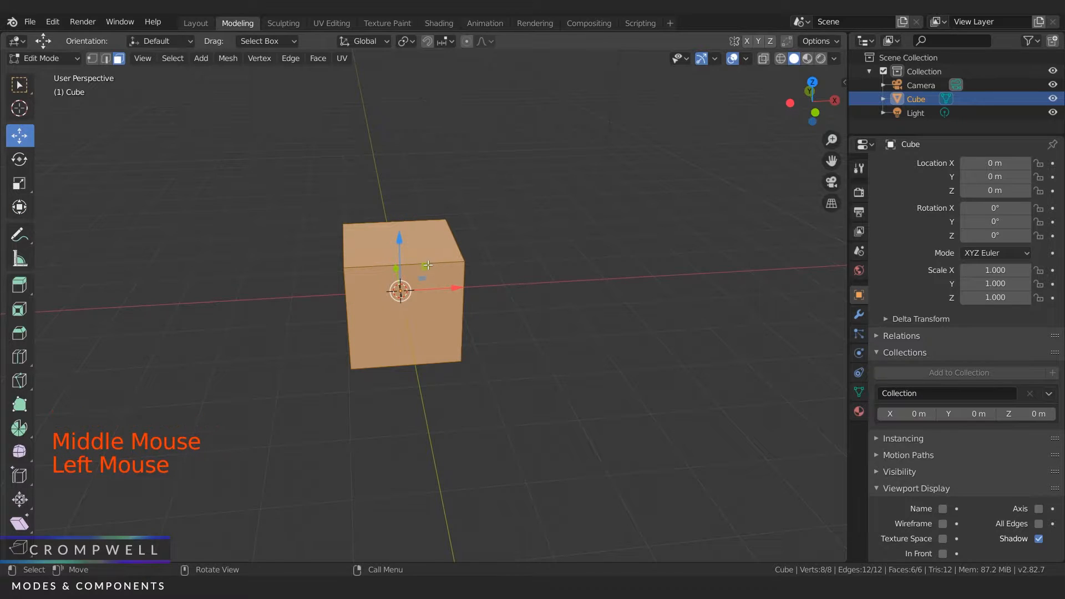
{"action": "left_click_drag", "start_coordinate": [427, 265], "coordinate": [423, 190]}
{"action": "right_click", "coordinate": [418, 192]}
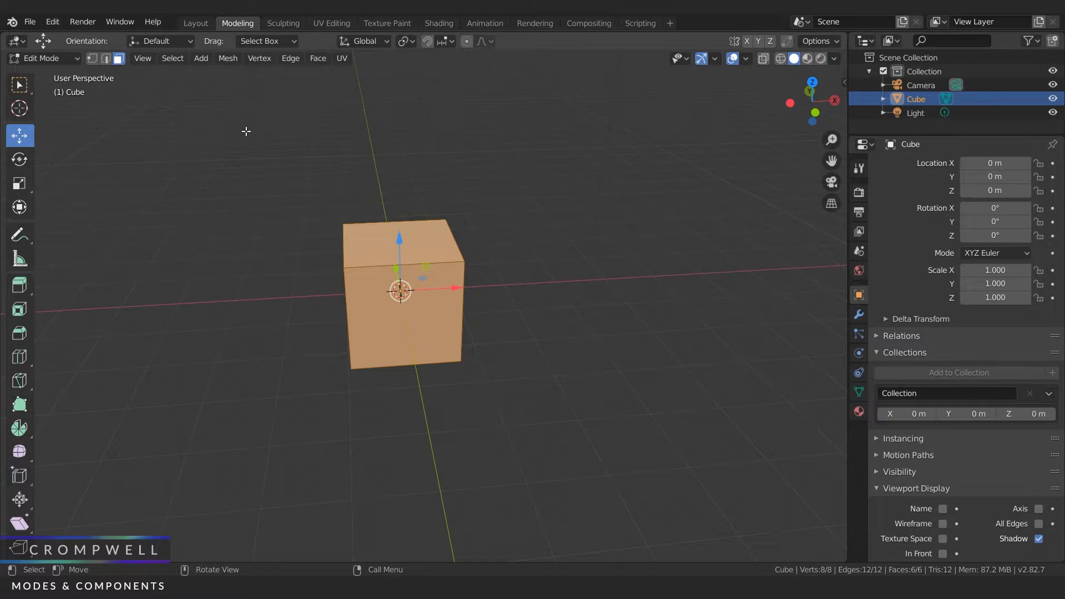
- Select all of the cube's geometry in Edit Mode and move it along the X axis, away from the world origin
{"action": "left_click", "coordinate": [20, 207]}
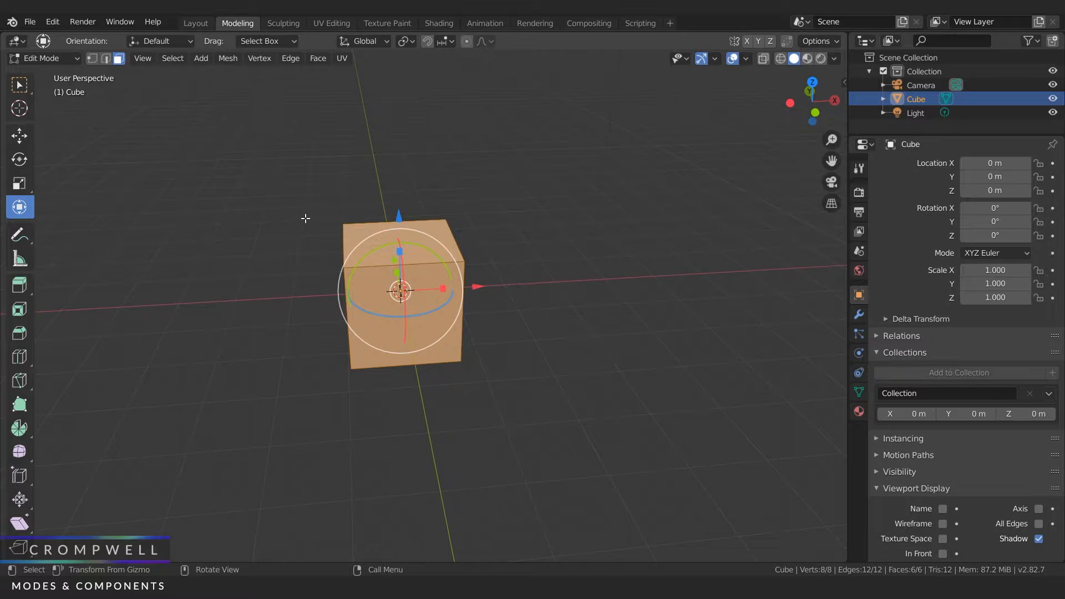
{"action": "left_click", "coordinate": [22, 137]}
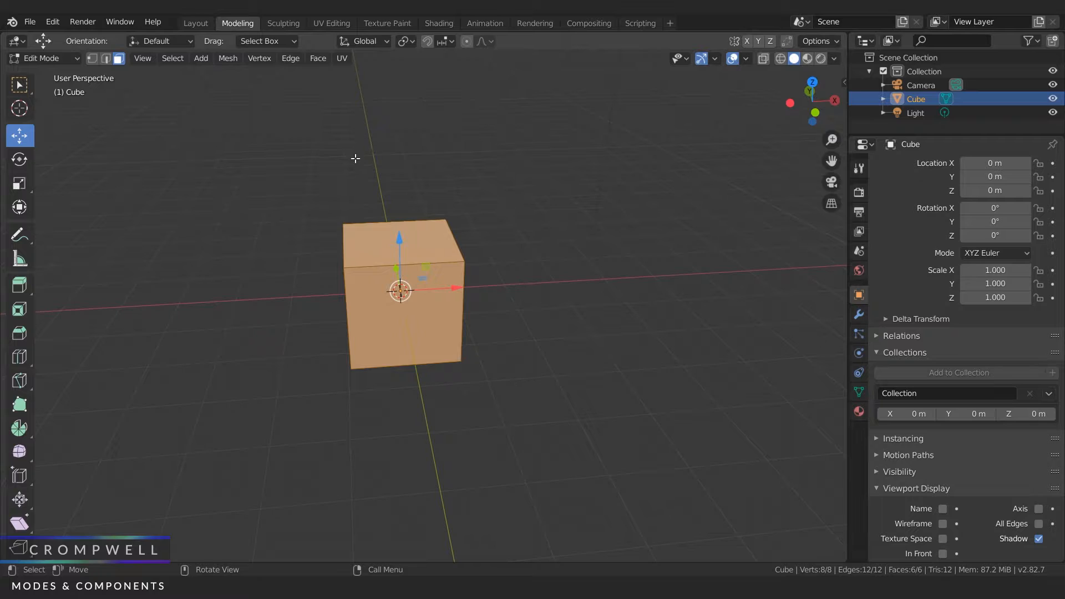
{"action": "key", "text": "a"}
{"action": "key", "text": "a"}
{"action": "key", "text": "a"}
{"action": "key", "text": "a"}
{"action": "key", "text": "a"}
{"action": "key", "text": "a"}
{"action": "key", "text": "a"}
{"action": "left_click_drag", "start_coordinate": [456, 289], "coordinate": [784, 241]}
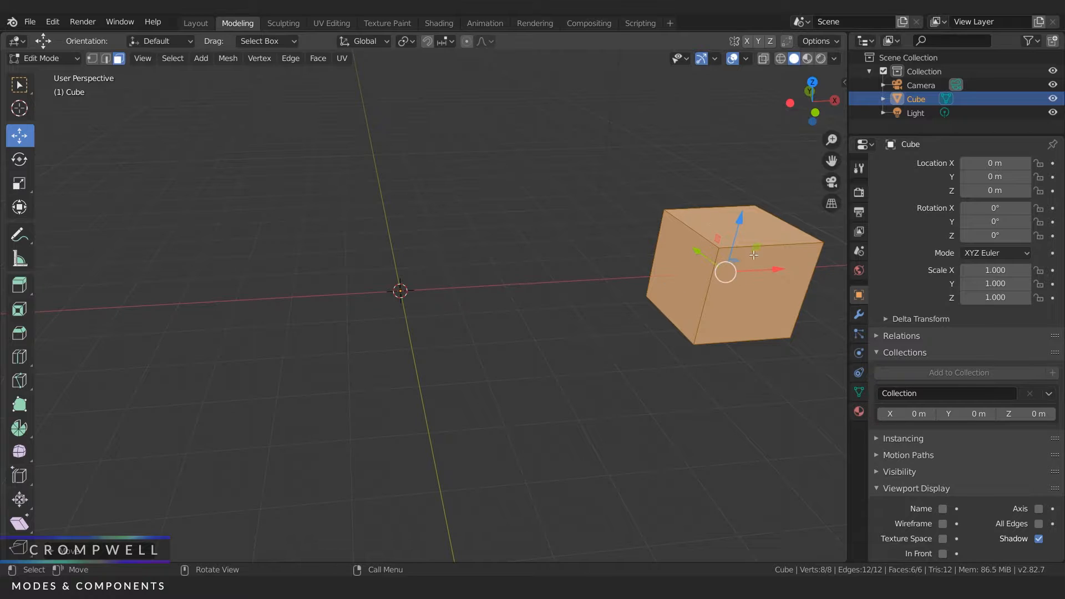
- Switch to Object Mode and try the Move tool at the cube's origin point
{"action": "left_click", "coordinate": [45, 58]}
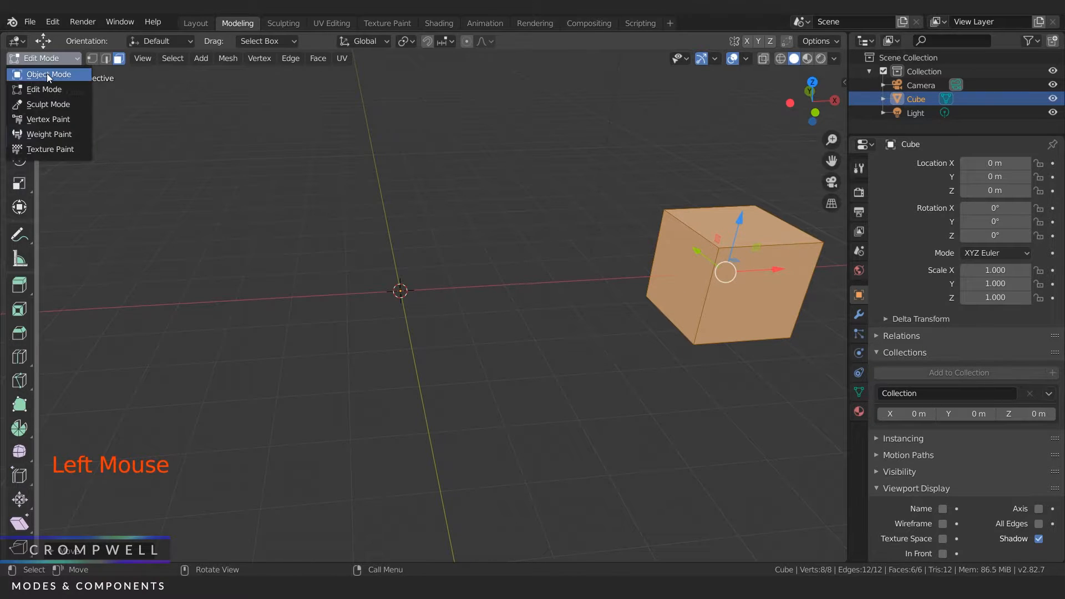
{"action": "left_click", "coordinate": [47, 73]}
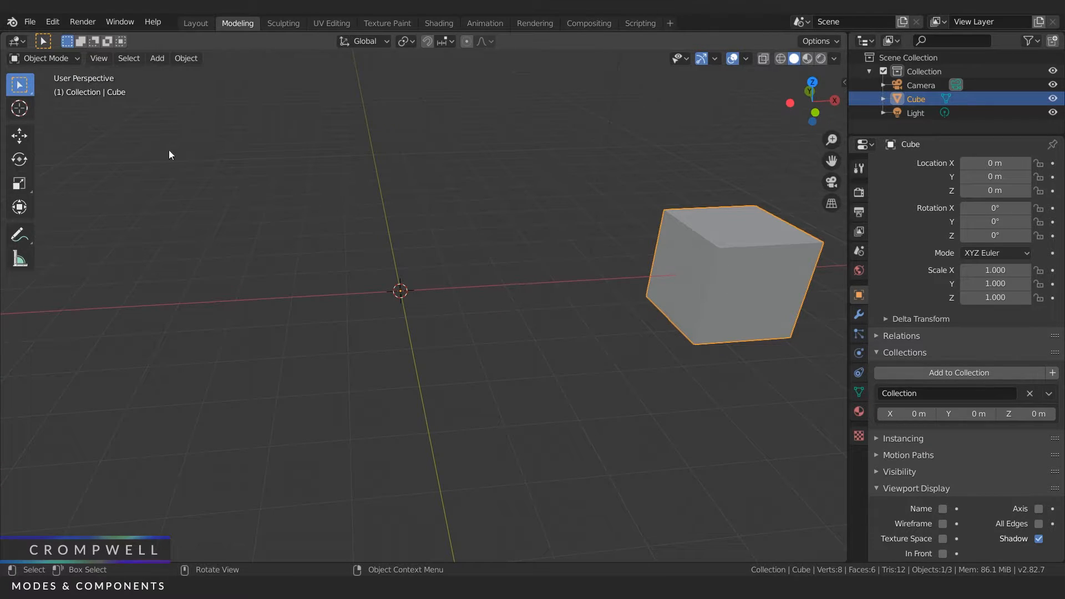
{"action": "left_click", "coordinate": [28, 138]}
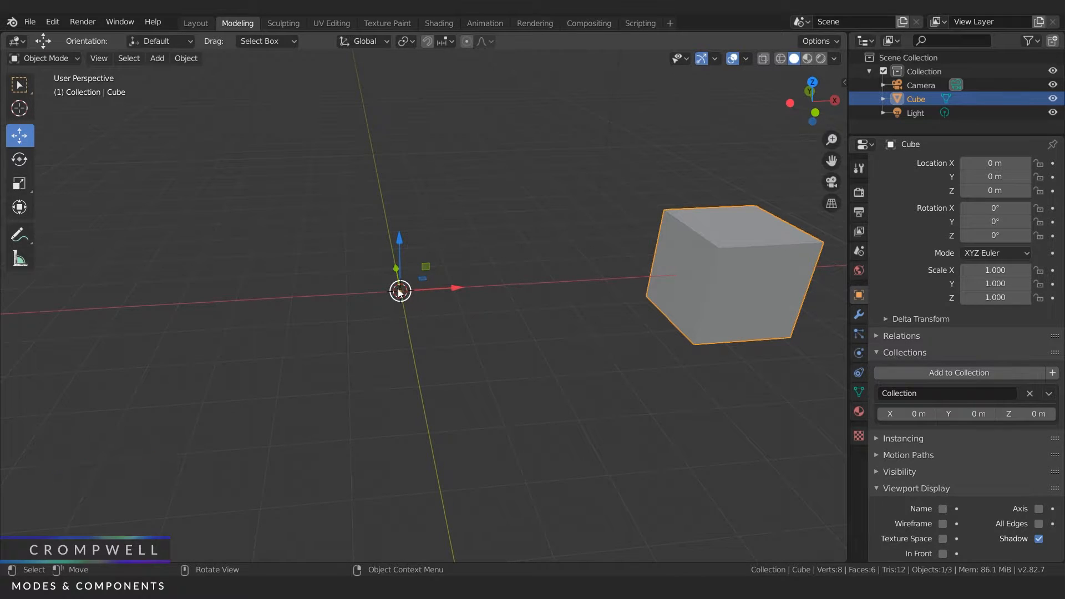
{"action": "left_click_drag", "start_coordinate": [454, 289], "coordinate": [426, 293]}
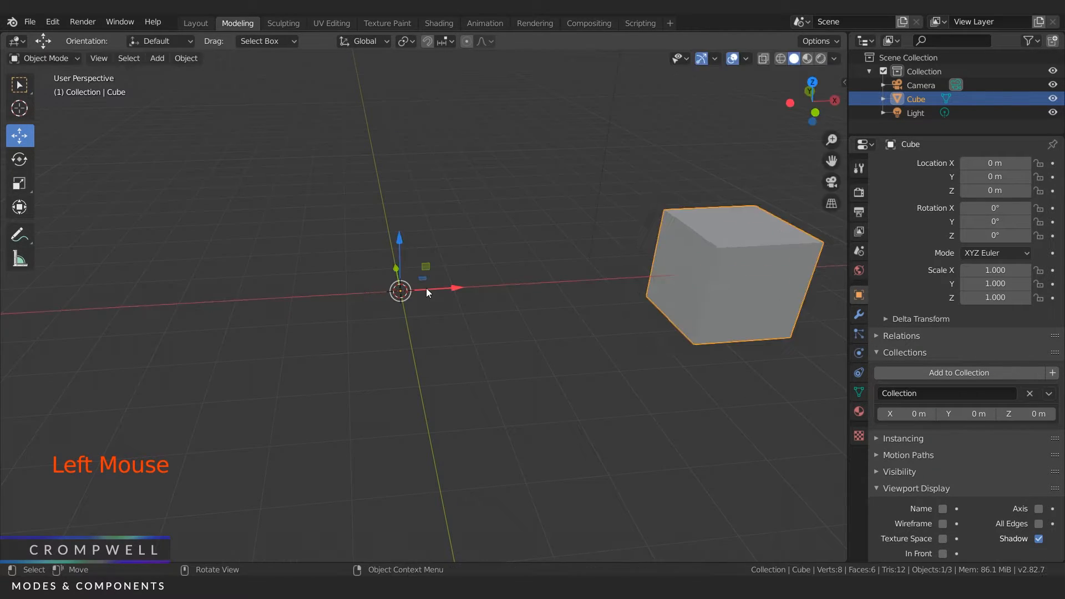
- Try rotating the cube about its offset origin, and undo back to the centred mesh in Edit Mode
{"action": "left_click", "coordinate": [19, 159]}
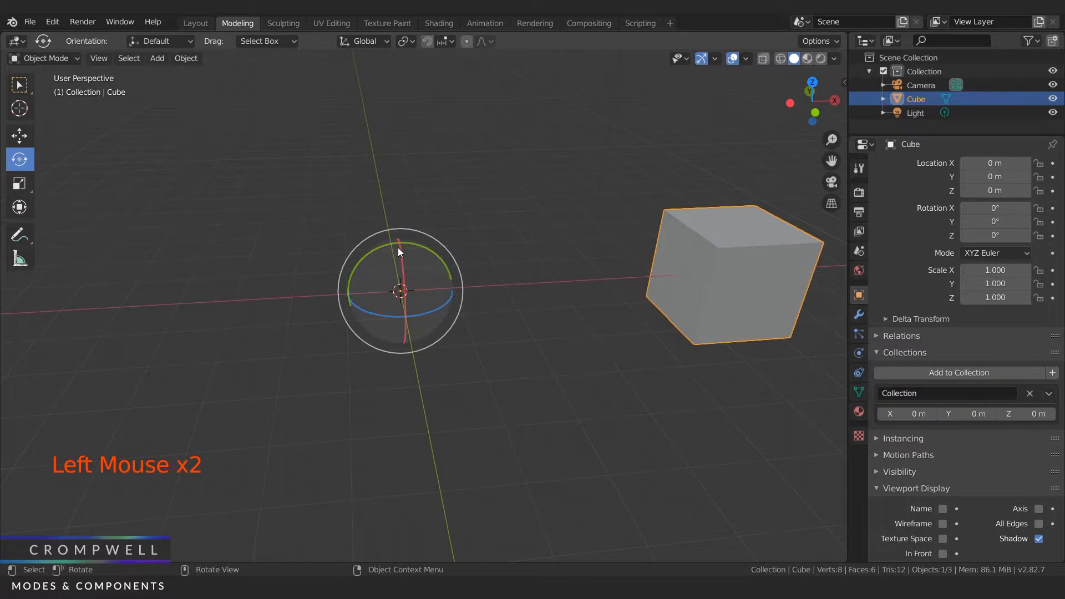
{"action": "left_click_drag", "start_coordinate": [384, 242], "coordinate": [361, 264]}
{"action": "right_click", "coordinate": [362, 264]}
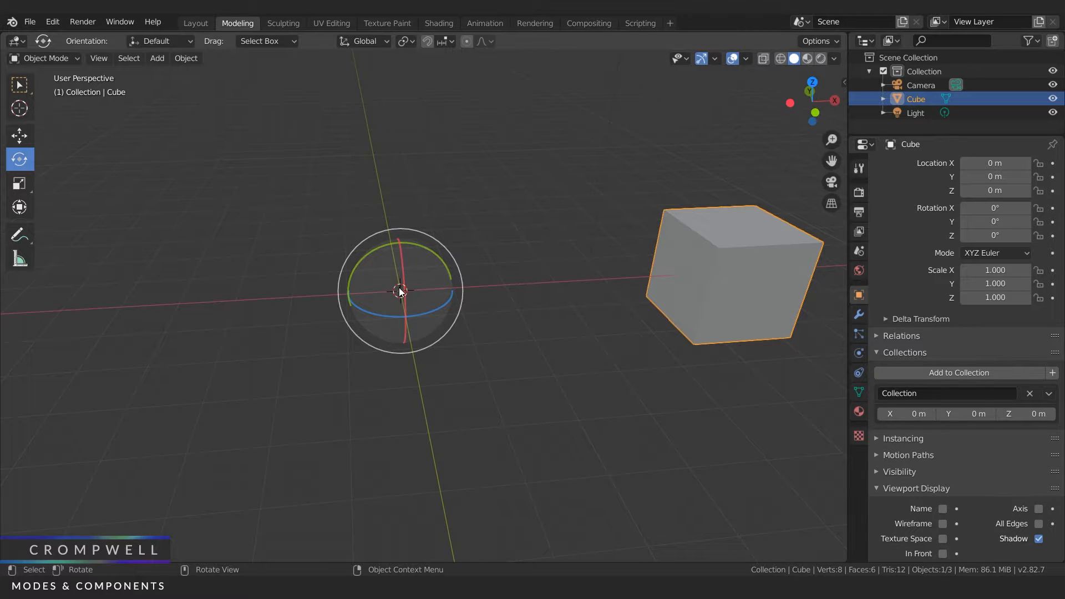
{"action": "key", "text": "ctrl+z"}
{"action": "key", "text": "ctrl+z"}
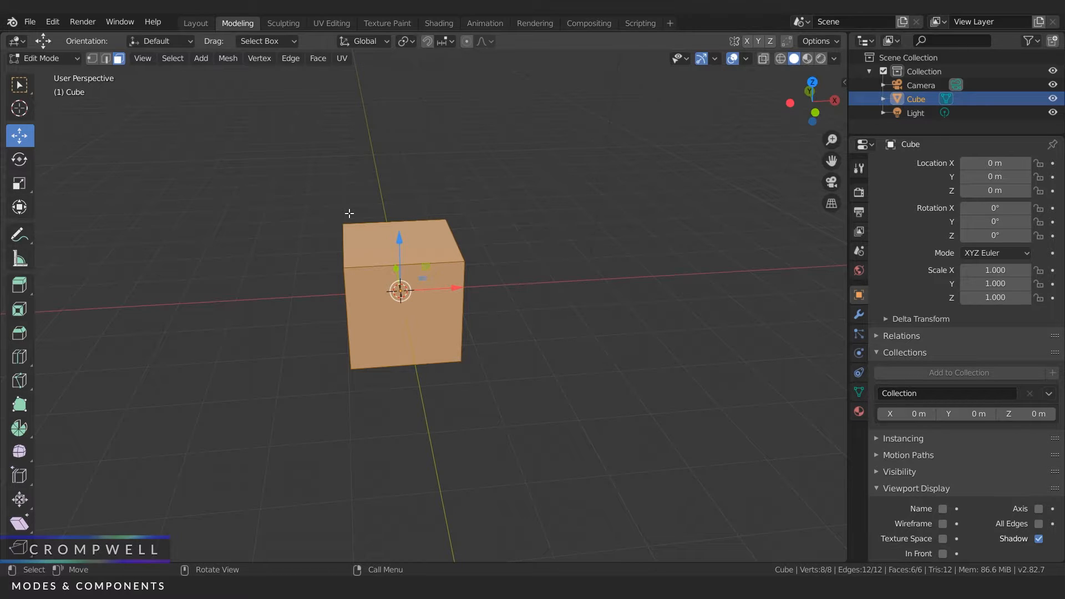
- Display the Transform properties of the selected mesh in the viewport sidebar
{"action": "key", "text": "n"}
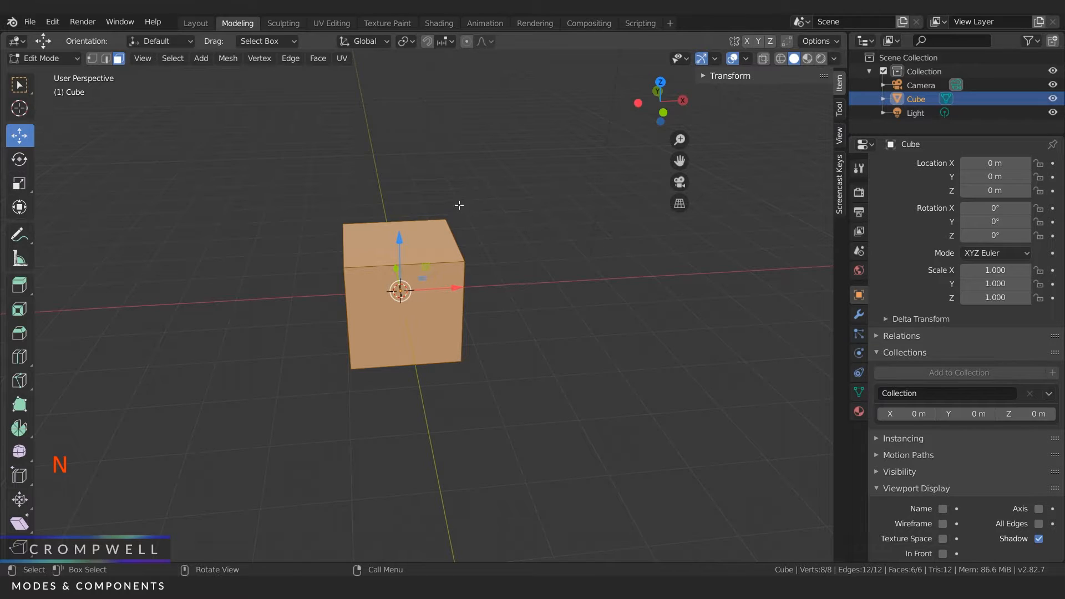
{"action": "left_click", "coordinate": [710, 78]}
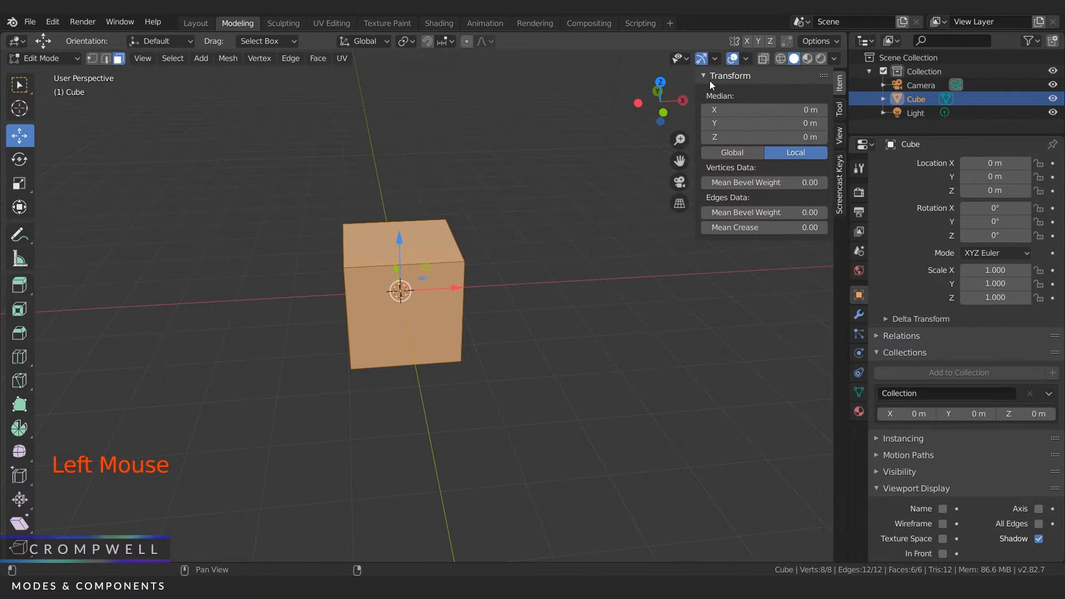
- Rotate the whole cube mesh freely with the Rotate tool, and select its uppermost front vertex in vertex selection mode
{"action": "left_click", "coordinate": [19, 159]}
{"action": "left_click_drag", "start_coordinate": [375, 253], "coordinate": [429, 253]}
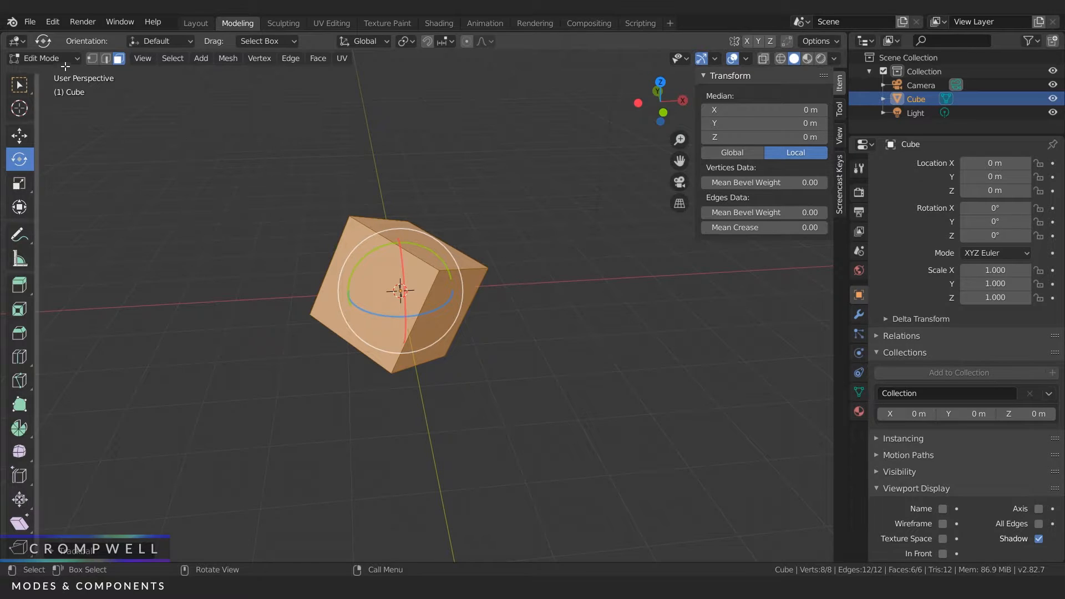
{"action": "left_click", "coordinate": [92, 58]}
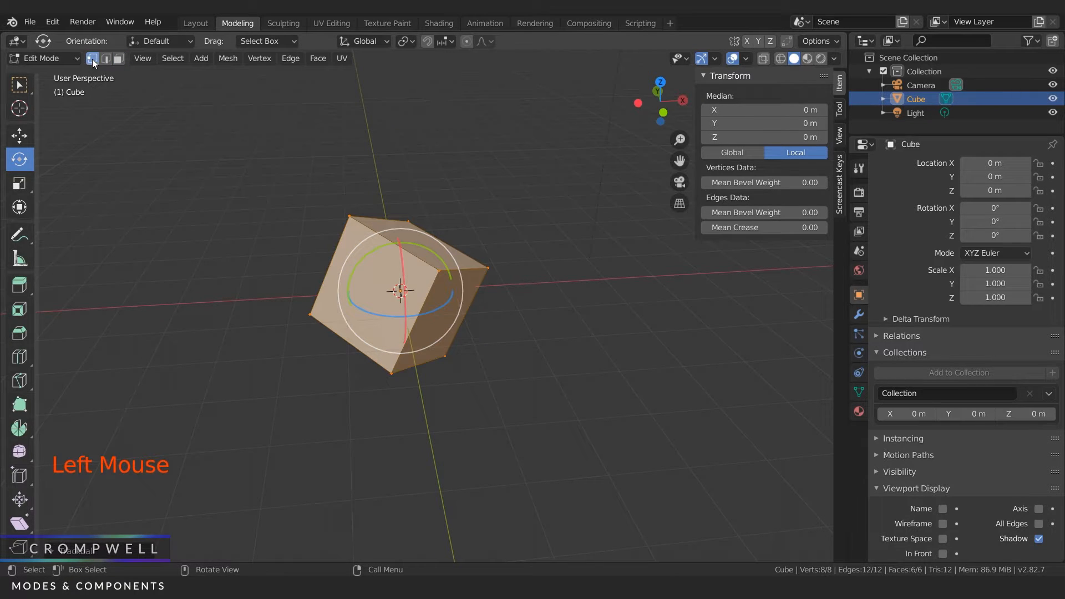
{"action": "left_click", "coordinate": [349, 215]}
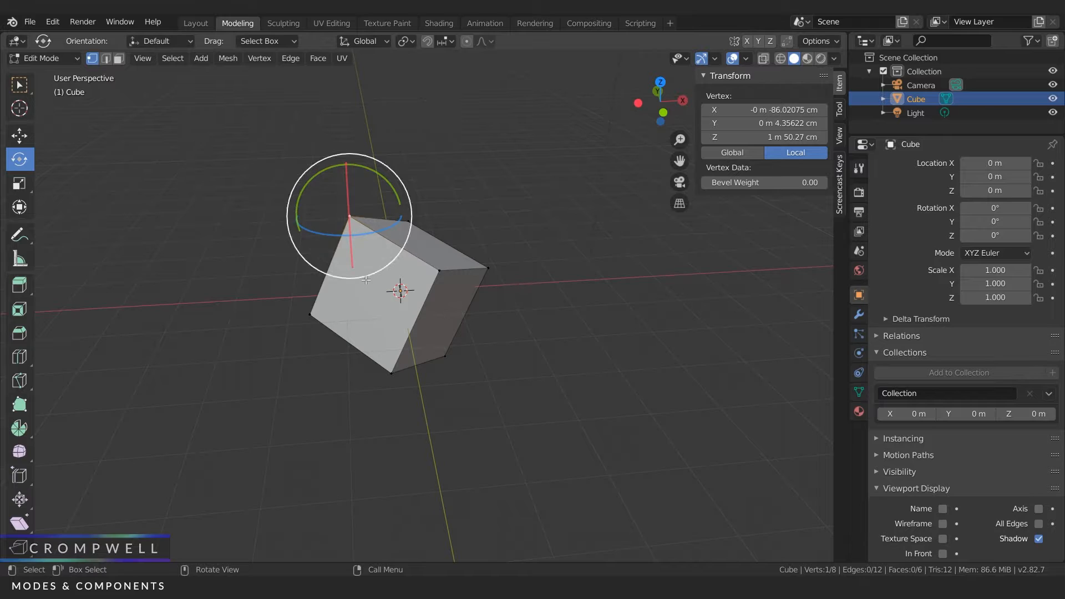
- Switch to Object Mode to compare the transform values, and undo back to the unrotated mesh in Edit Mode
{"action": "left_click", "coordinate": [37, 60]}
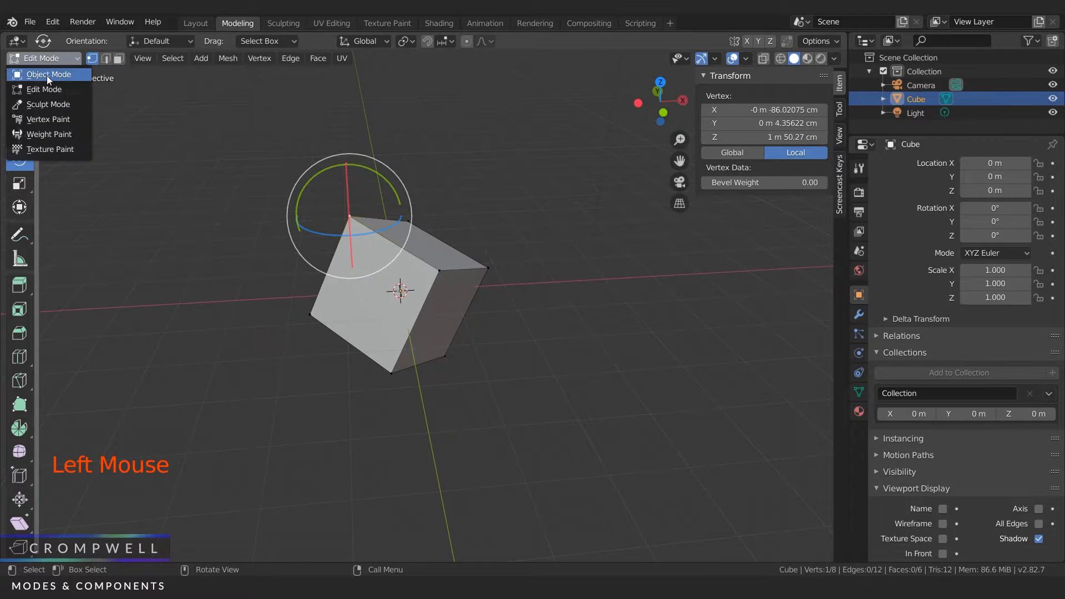
{"action": "left_click", "coordinate": [46, 73]}
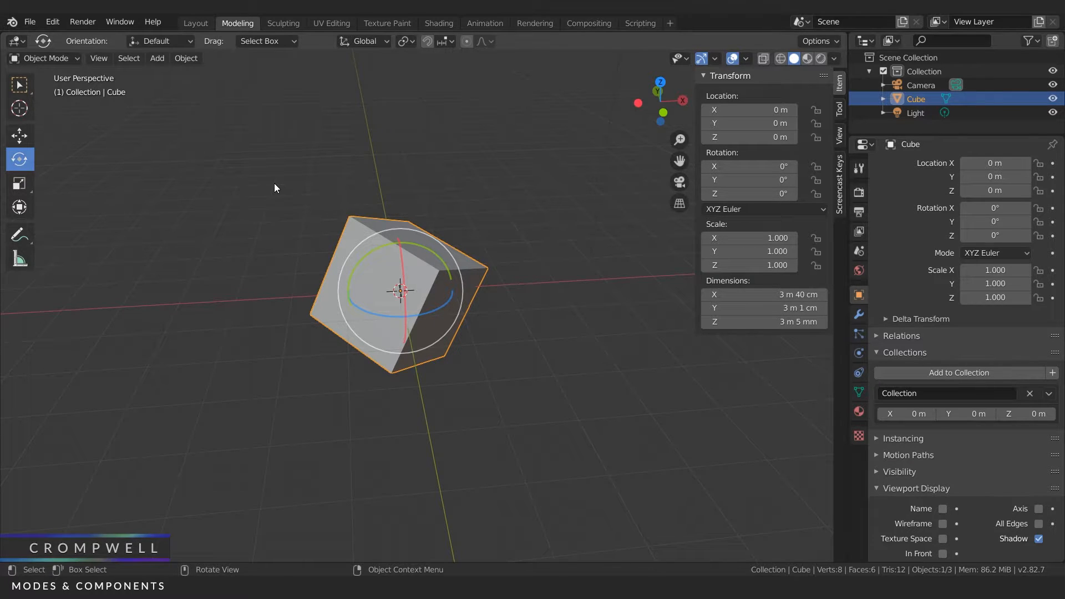
{"action": "key", "text": "ctrl+z"}
{"action": "key", "text": "ctrl+z"}
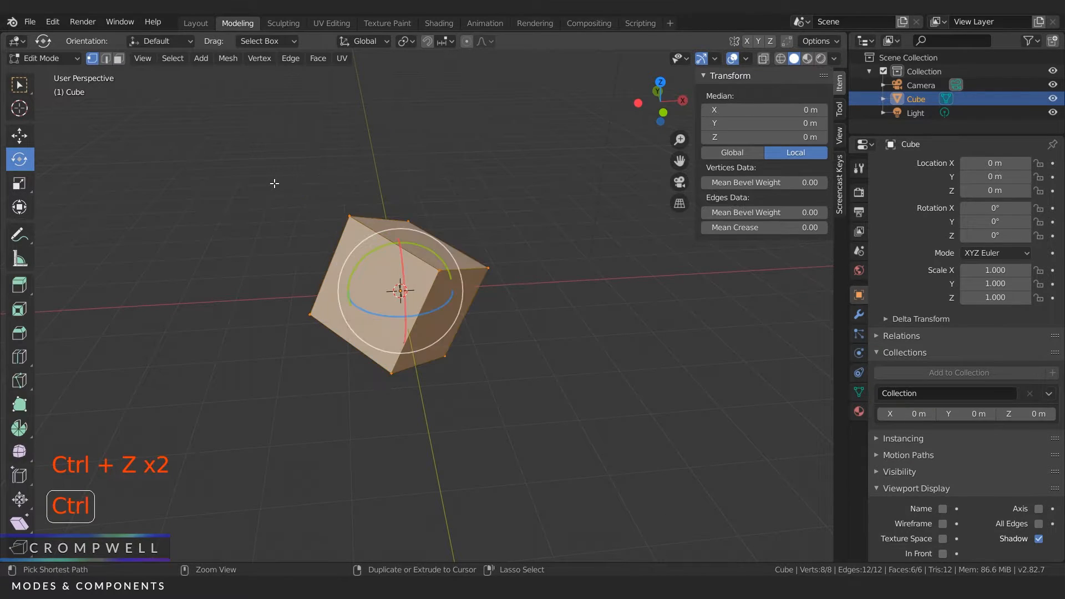
{"action": "key", "text": "ctrl+z"}
{"action": "key", "text": "ctrl+z"}
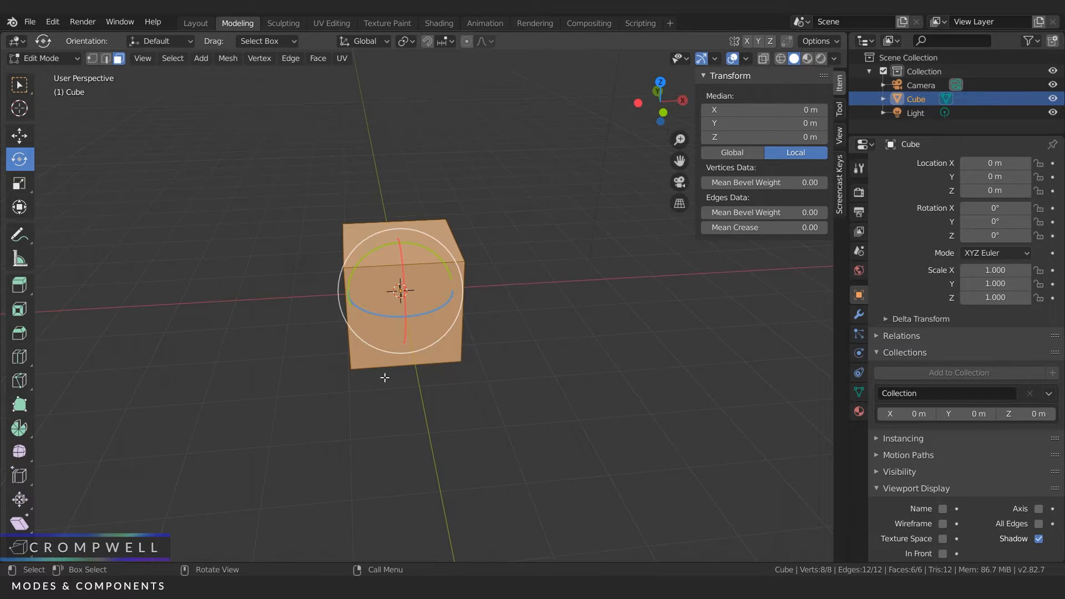
- Switch to Object Mode and deselect the cube
{"action": "left_click", "coordinate": [39, 58]}
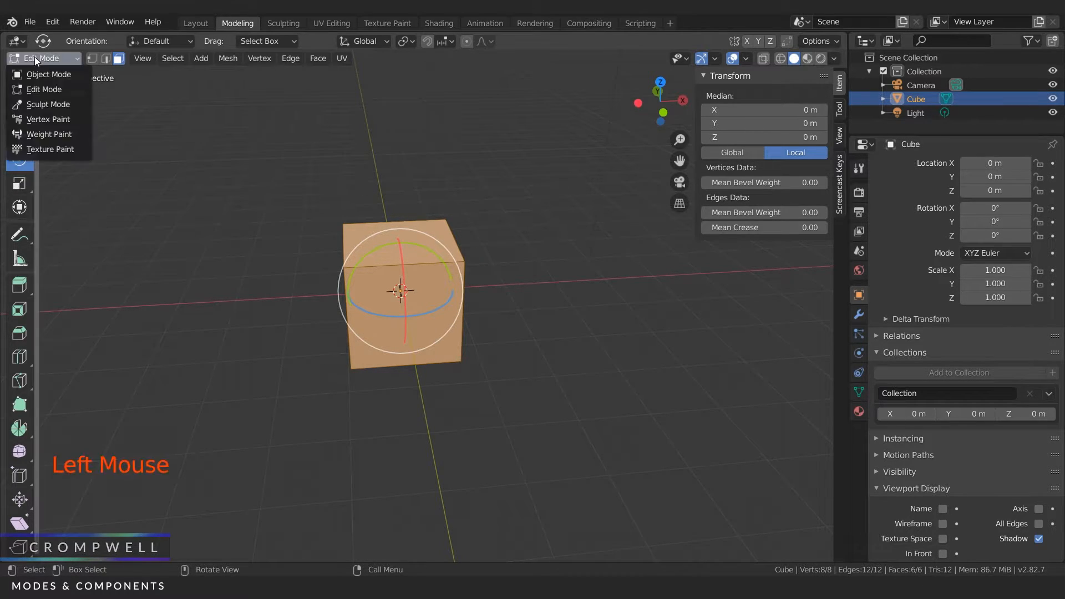
{"action": "left_click", "coordinate": [42, 68]}
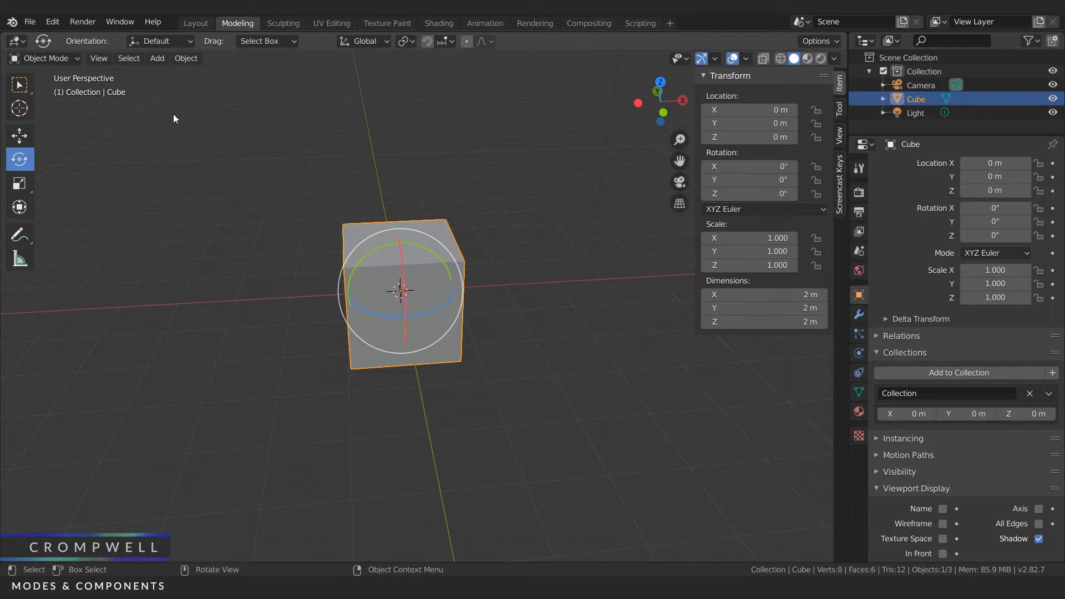
{"action": "left_click", "coordinate": [73, 58]}
{"action": "left_click", "coordinate": [443, 205]}
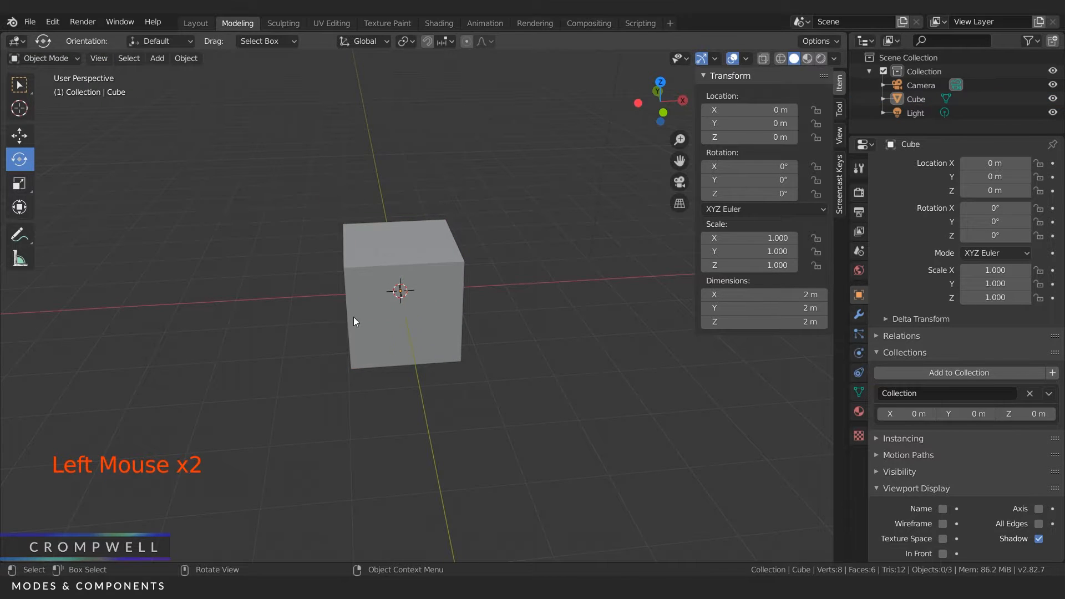
- Select the cube, enter Edit Mode with the Move tool active, and enable vertex selection mode
{"action": "left_click", "coordinate": [438, 224]}
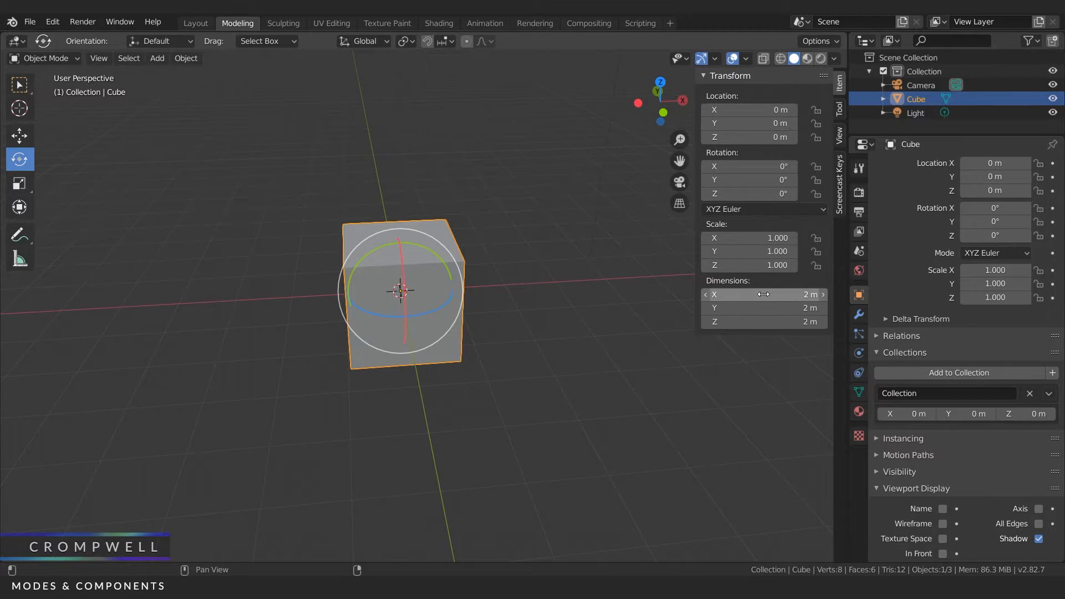
{"action": "left_click", "coordinate": [53, 58]}
{"action": "left_click", "coordinate": [37, 88]}
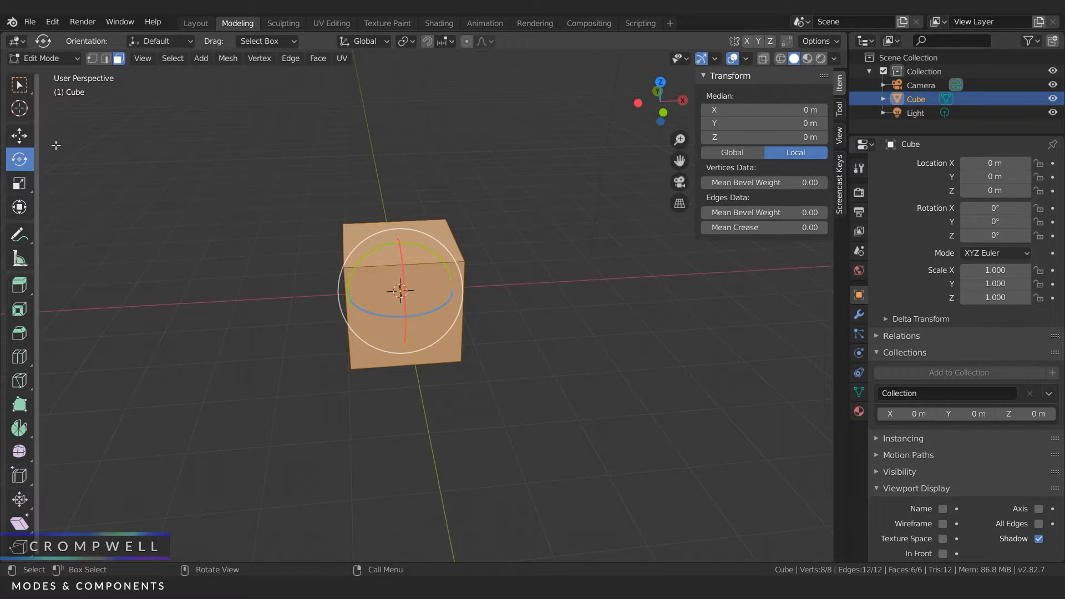
{"action": "left_click", "coordinate": [20, 136]}
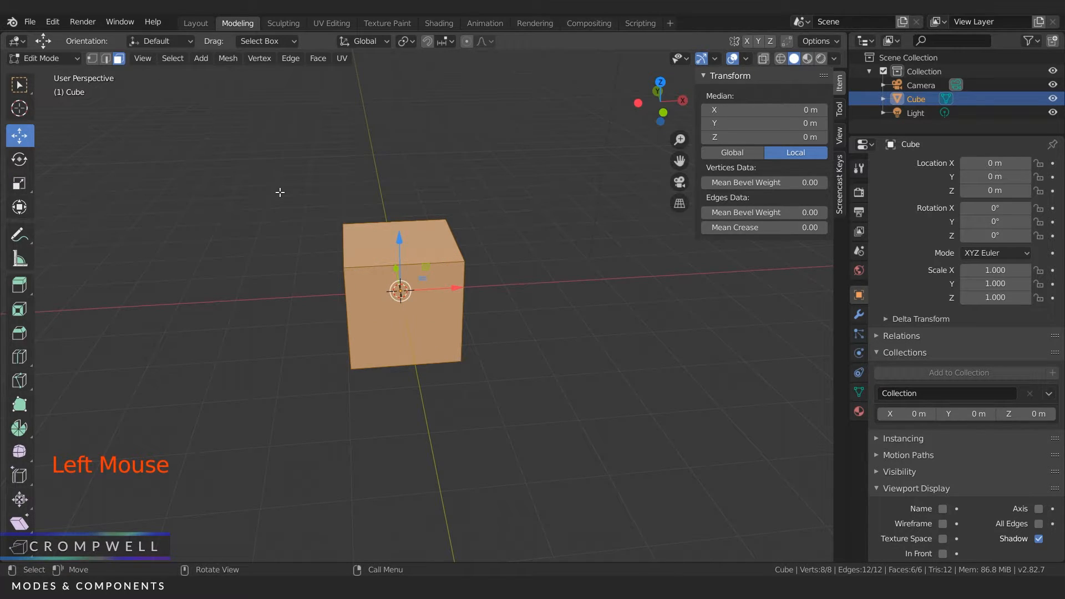
{"action": "left_click", "coordinate": [92, 58]}
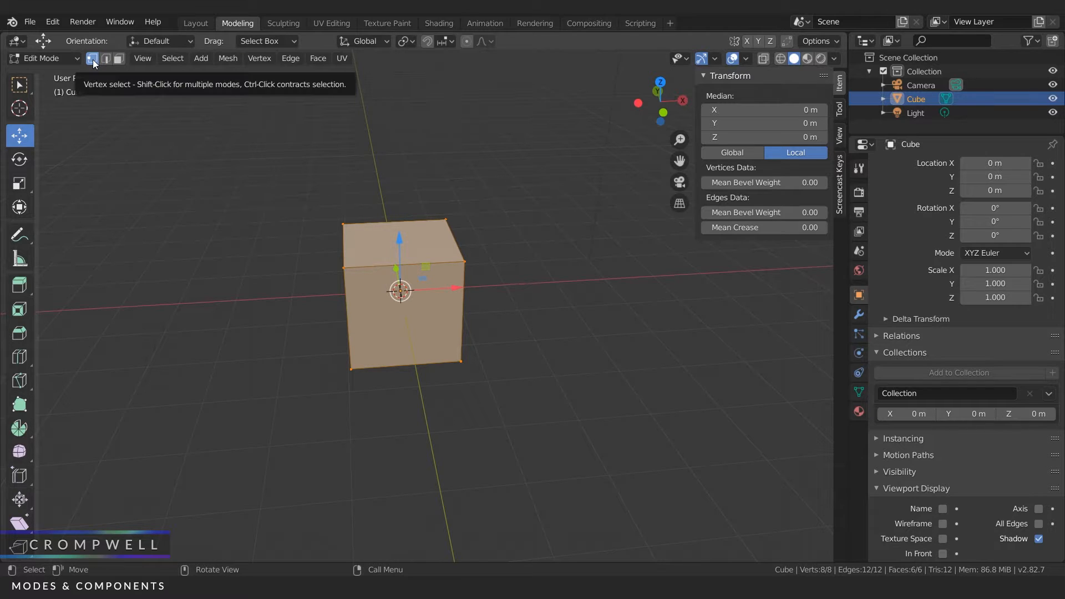
- Switch the cube to Object Mode for comparison, and return to Edit Mode in vertex selection mode
{"action": "left_click", "coordinate": [47, 57]}
{"action": "left_click", "coordinate": [43, 73]}
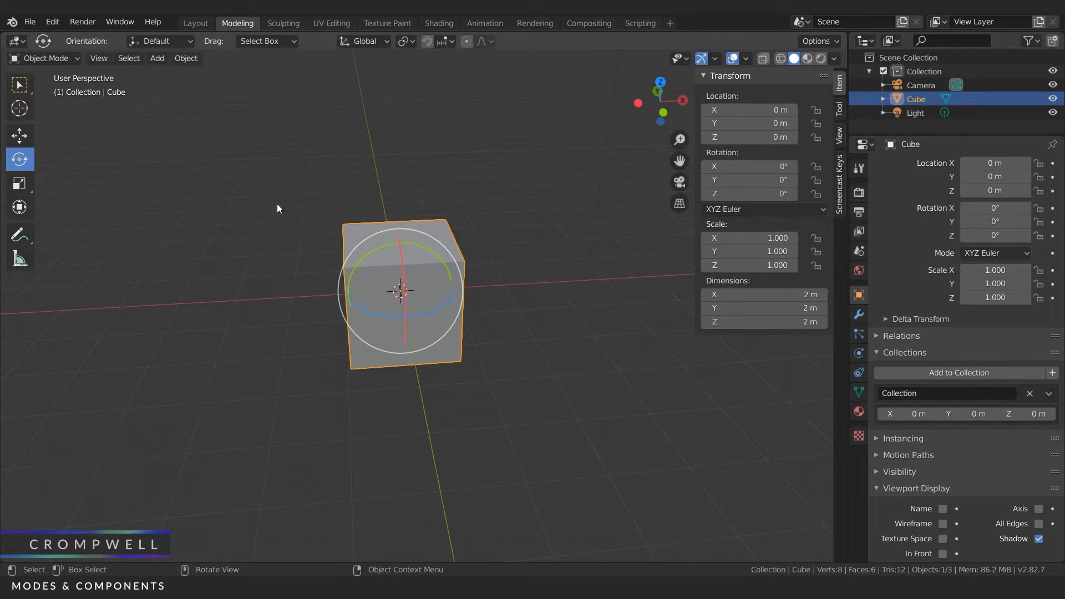
{"action": "left_click", "coordinate": [49, 61]}
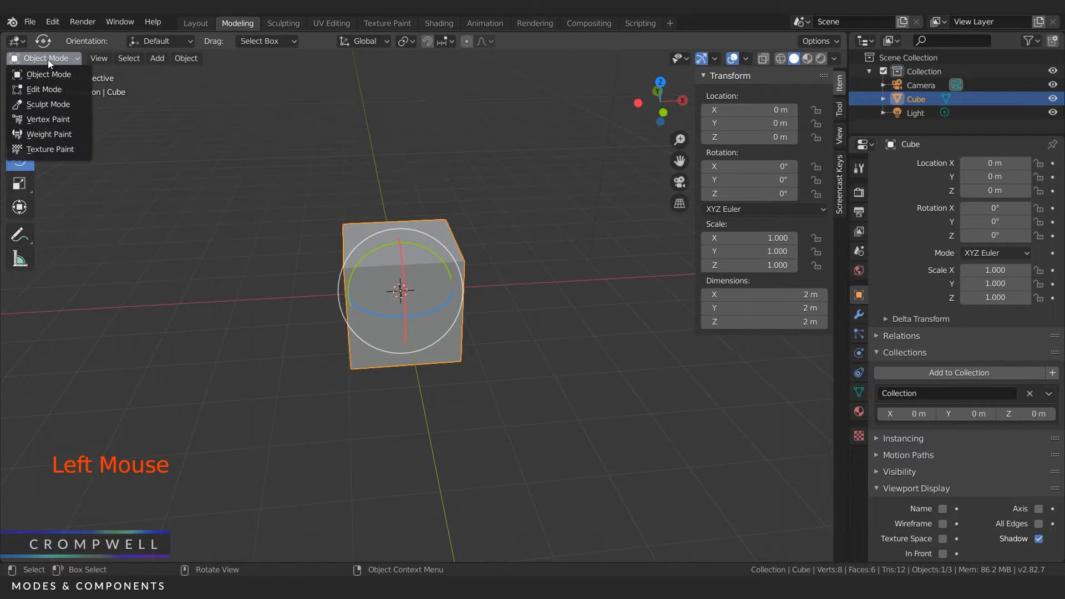
{"action": "left_click", "coordinate": [50, 88]}
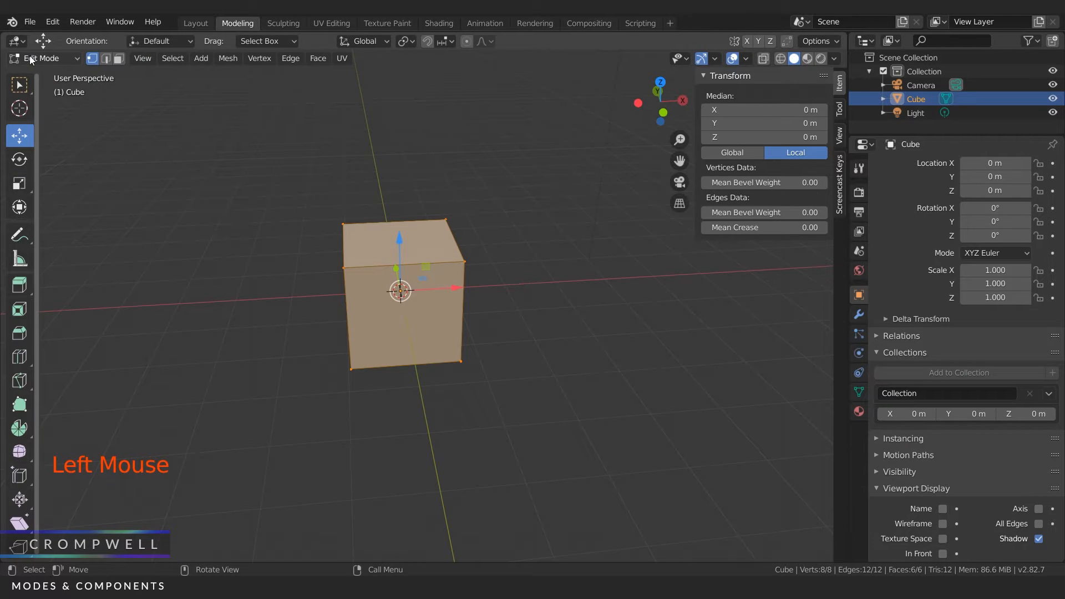
{"action": "left_click", "coordinate": [93, 58]}
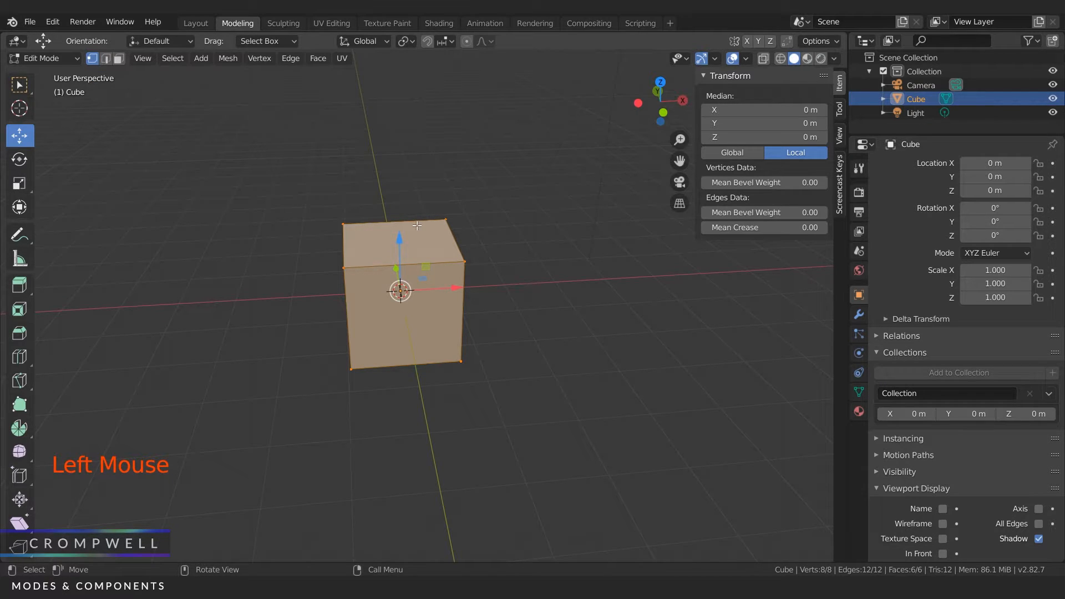
- Select the four vertices of the cube's top face one at a time, finishing on the one at positive X and Y
{"action": "left_click", "coordinate": [343, 223]}
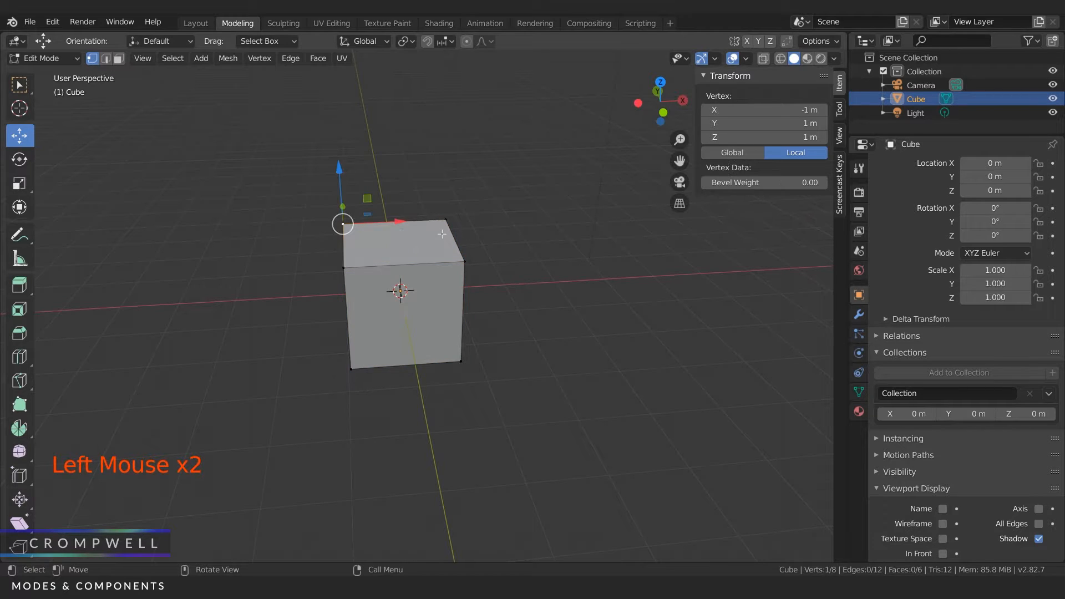
{"action": "left_click", "coordinate": [444, 221]}
{"action": "left_click", "coordinate": [463, 260]}
{"action": "left_click", "coordinate": [343, 268]}
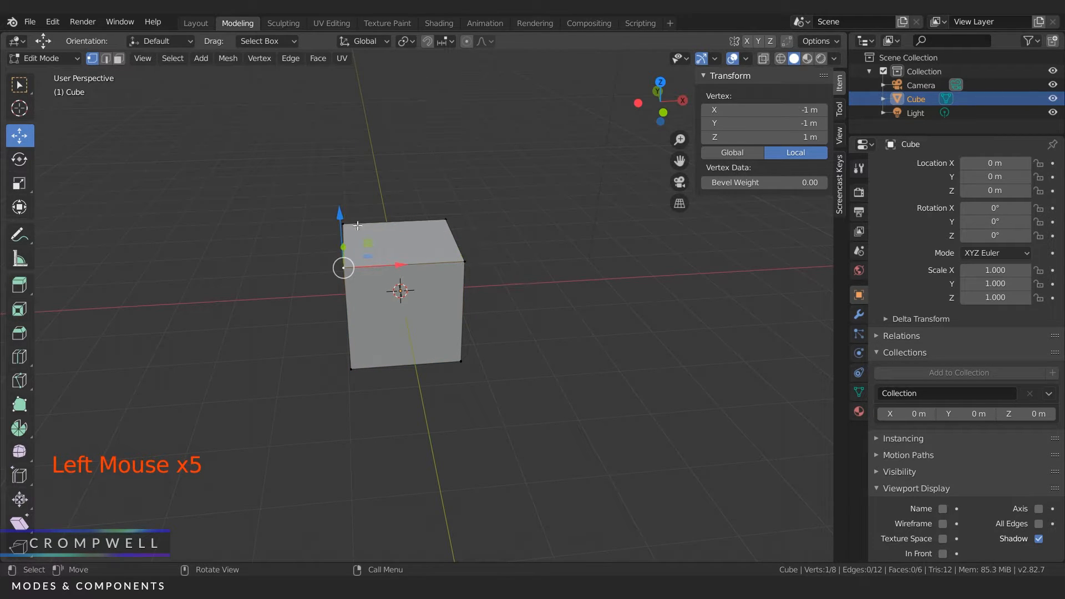
{"action": "left_click", "coordinate": [444, 221]}
{"action": "left_click", "coordinate": [464, 260]}
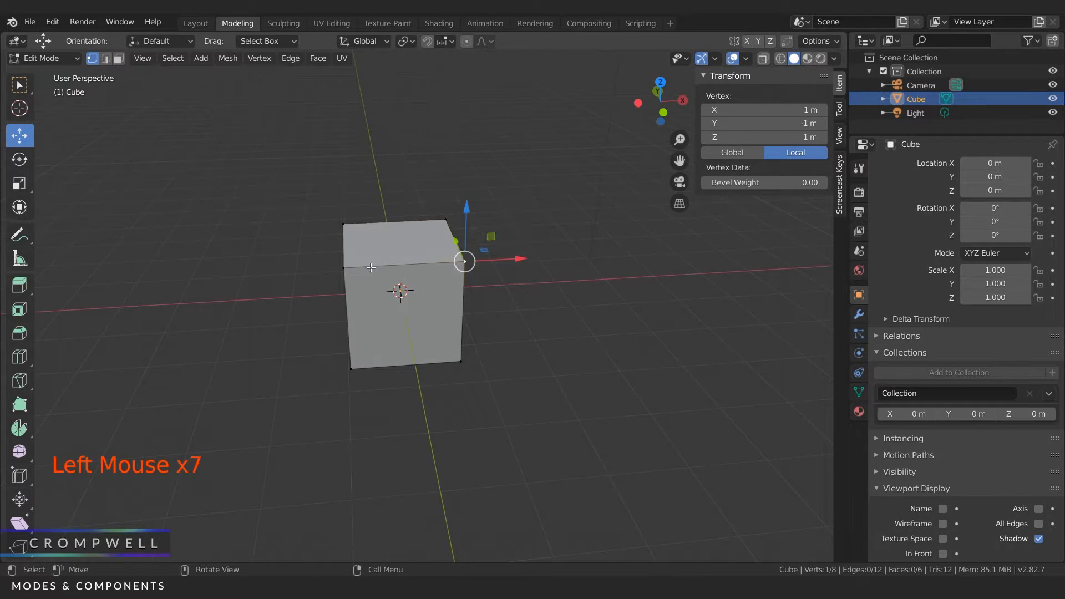
{"action": "left_click", "coordinate": [344, 268]}
{"action": "left_click", "coordinate": [446, 220]}
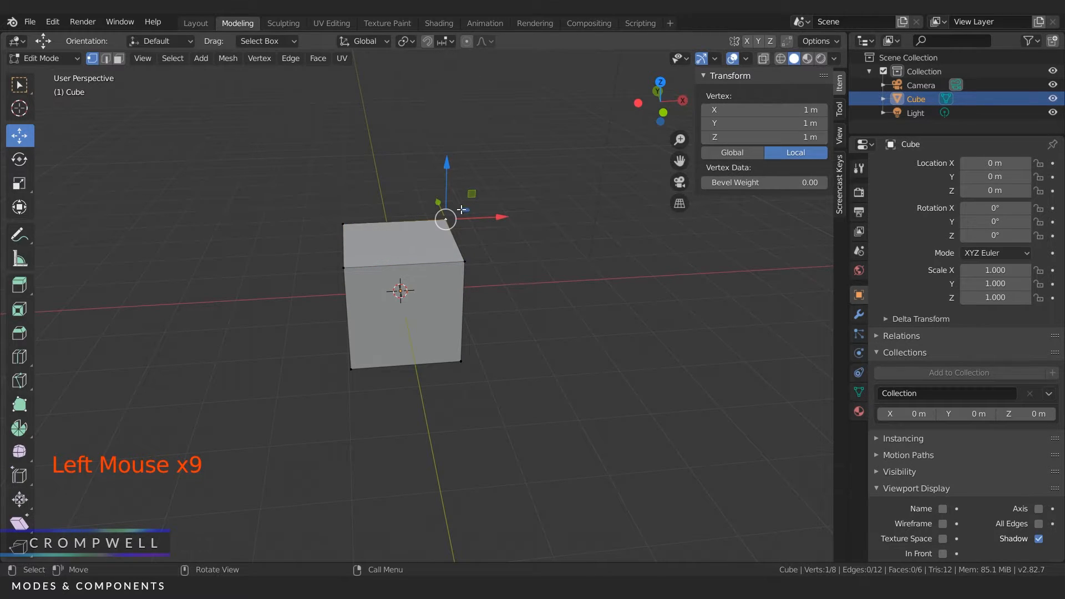
- Move the selected top vertex freely within the XY plane to about X 1.33 m and Y 3.05 m
{"action": "left_click_drag", "start_coordinate": [463, 211], "coordinate": [550, 211]}
{"action": "middle_click_drag", "start_coordinate": [551, 211], "coordinate": [521, 438]}
{"action": "middle_click_drag", "start_coordinate": [575, 281], "coordinate": [638, 227]}
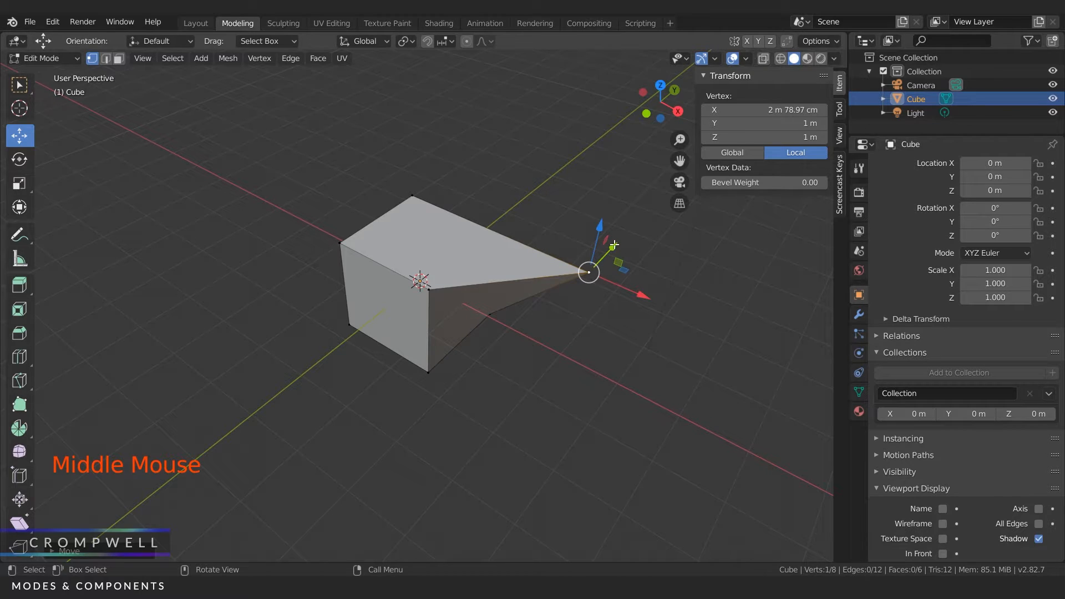
{"action": "left_click_drag", "start_coordinate": [614, 244], "coordinate": [652, 174]}
{"action": "left_click_drag", "start_coordinate": [686, 231], "coordinate": [570, 192]}
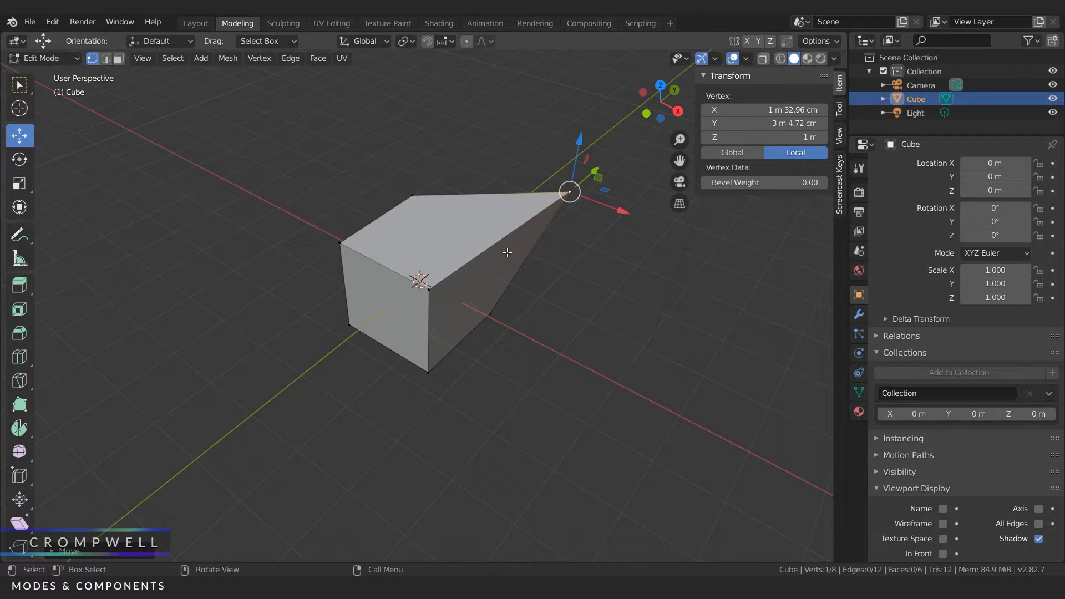
- Undo the vertex moves to restore the cube's corner
{"action": "key", "text": "ctrl+z"}
{"action": "key", "text": "ctrl+z"}
{"action": "key", "text": "ctrl+z"}
{"action": "key", "text": "ctrl+z"}
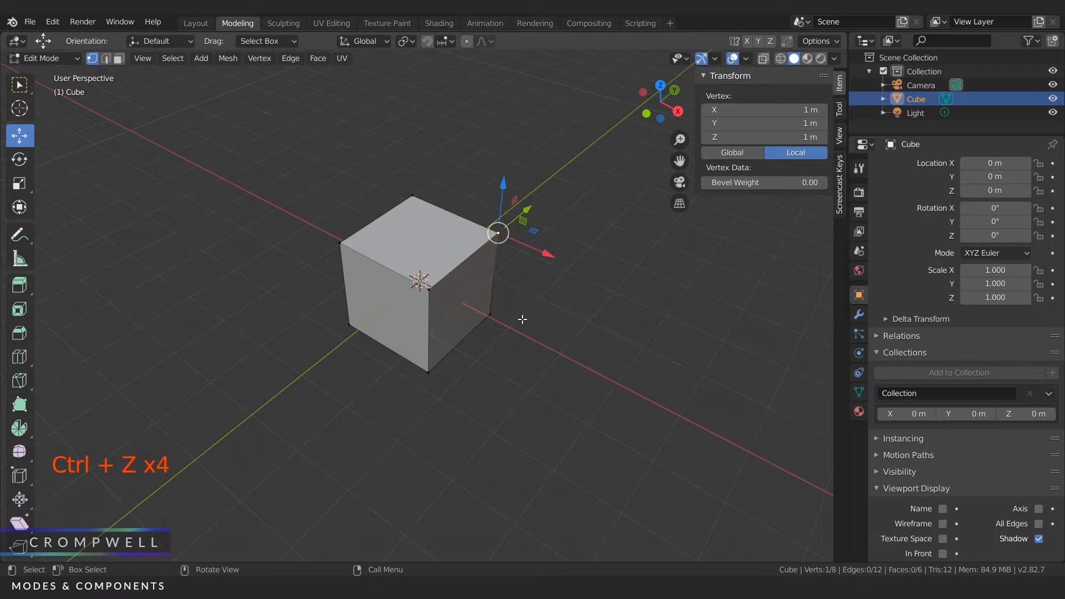
- Select several of the cube's lower and front vertices individually, one after another
{"action": "middle_click_drag", "start_coordinate": [523, 319], "coordinate": [505, 325]}
{"action": "left_click", "coordinate": [496, 326]}
{"action": "left_click", "coordinate": [430, 356]}
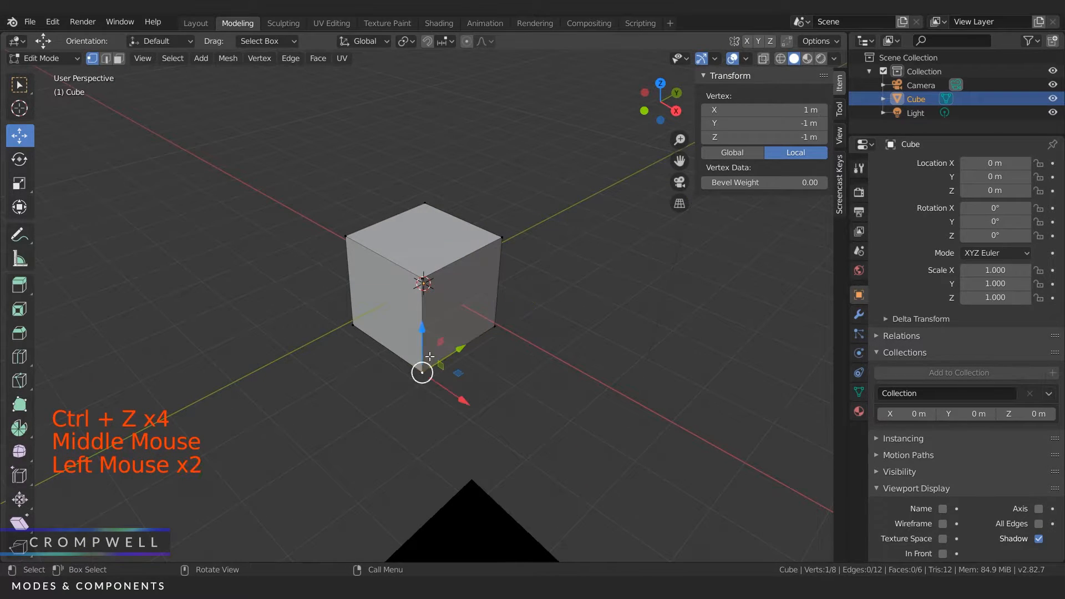
{"action": "left_click", "coordinate": [423, 277]}
{"action": "left_click", "coordinate": [346, 237]}
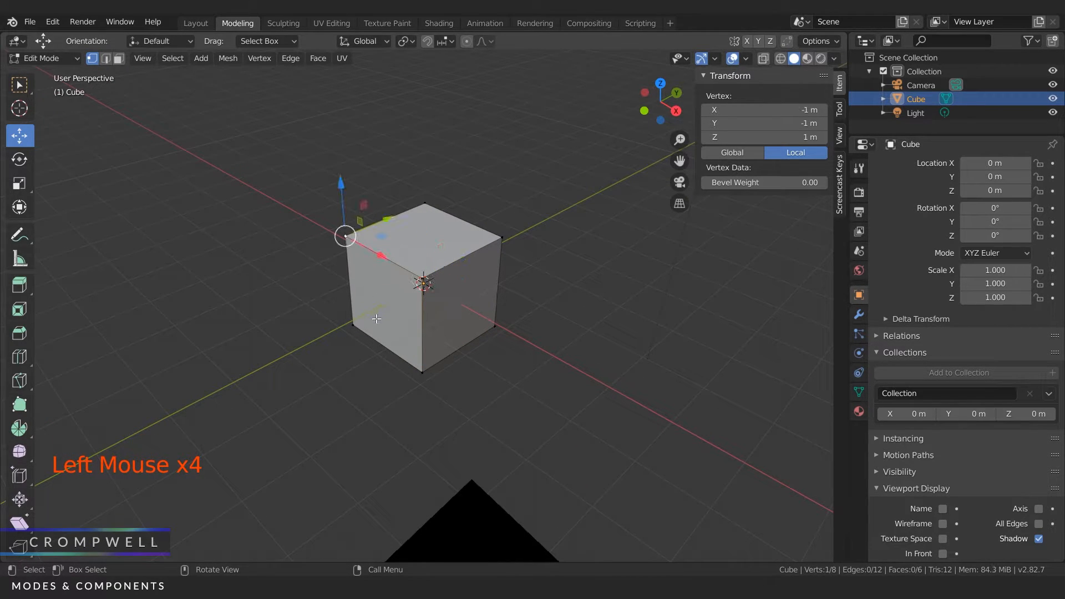
{"action": "left_click", "coordinate": [355, 323]}
- In edge selection mode, move the top edge on the positive X side along X to about -0.21 m
{"action": "left_click", "coordinate": [106, 59]}
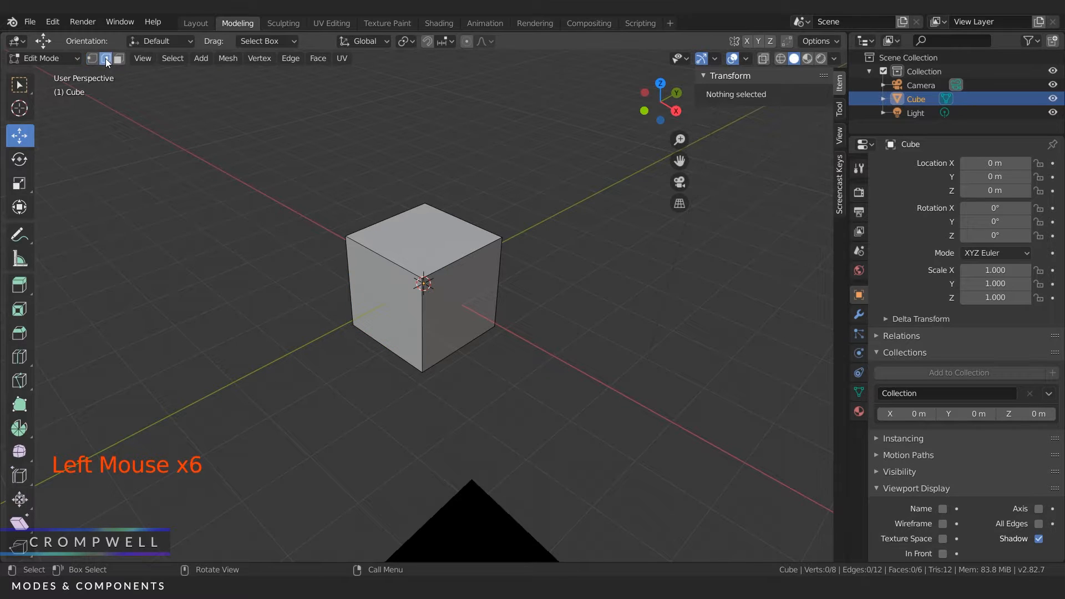
{"action": "left_click", "coordinate": [465, 258]}
{"action": "middle_click_drag", "start_coordinate": [242, 249], "coordinate": [285, 240]}
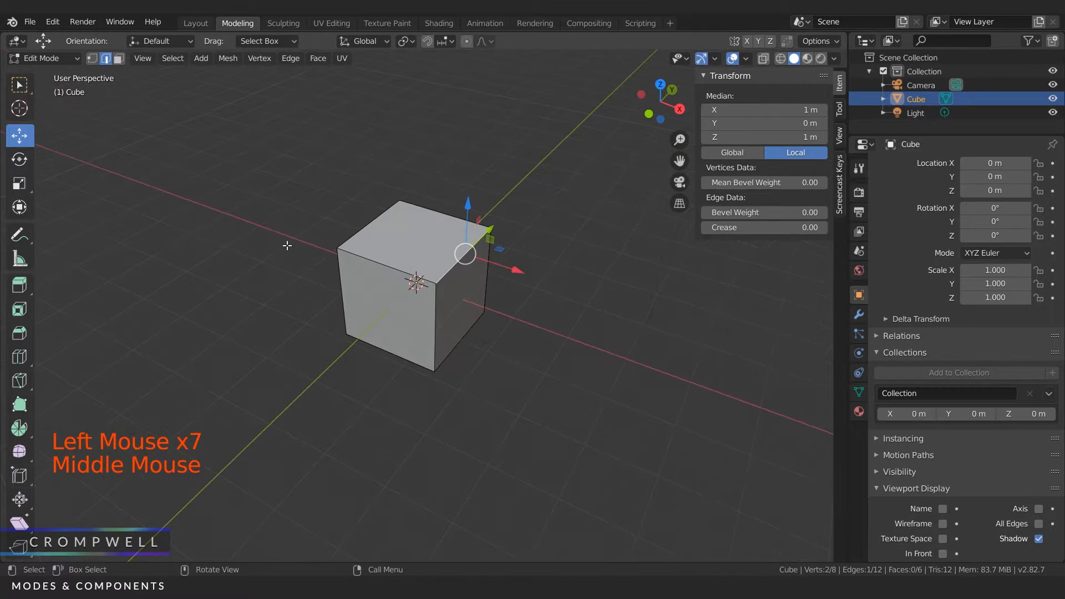
{"action": "left_click_drag", "start_coordinate": [501, 268], "coordinate": [567, 293]}
{"action": "mouse_move", "coordinate": [515, 326]}
{"action": "middle_mouse_down"}
{"action": "mouse_move", "coordinate": [477, 311]}
{"action": "mouse_move", "coordinate": [512, 308]}
{"action": "middle_mouse_up"}
{"action": "left_click_drag", "start_coordinate": [560, 274], "coordinate": [433, 228]}
{"action": "middle_click_drag", "start_coordinate": [433, 228], "coordinate": [411, 245]}
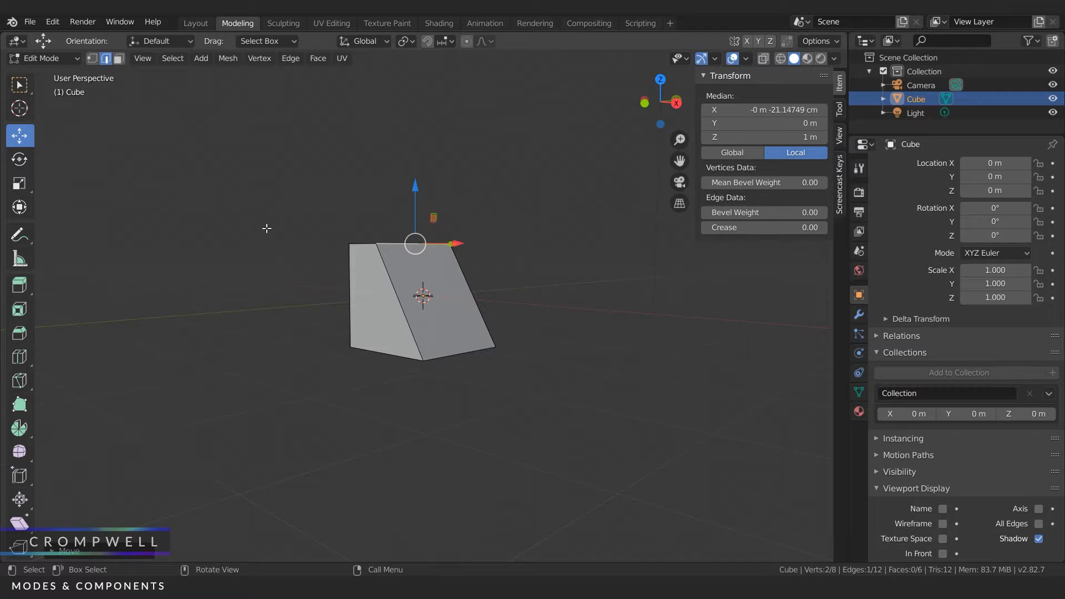
- Undo the edge moves to restore the cube's shape
{"action": "middle_click_drag", "start_coordinate": [268, 231], "coordinate": [290, 262]}
{"action": "key", "text": "ctrl"}
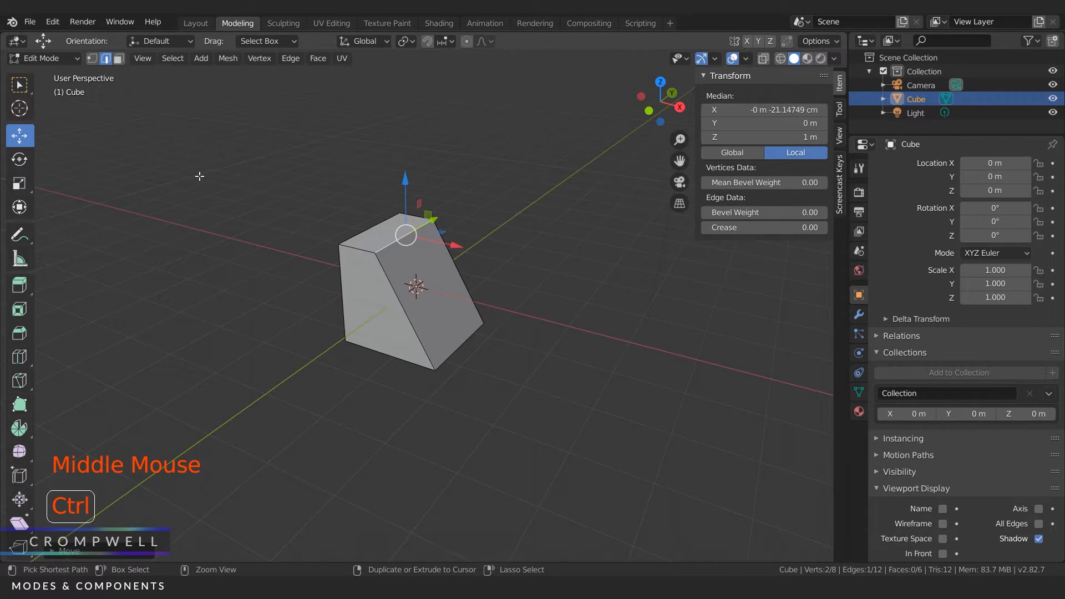
{"action": "key", "text": "ctrl+z"}
{"action": "key", "text": "ctrl+z"}
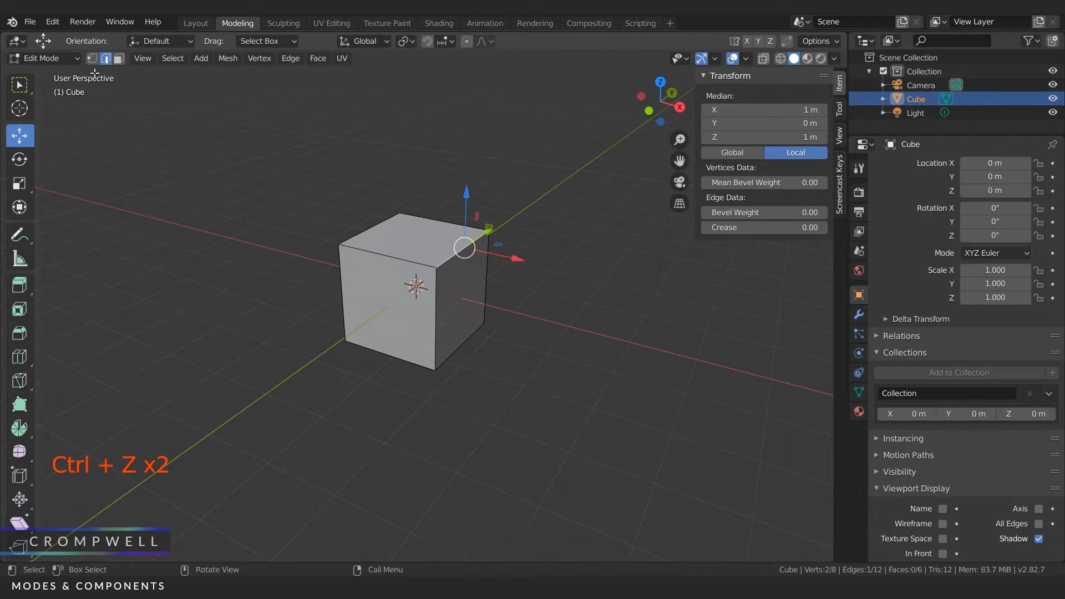
- Enable face selection mode and select the cube's top, front and side faces individually
{"action": "left_click", "coordinate": [118, 58]}
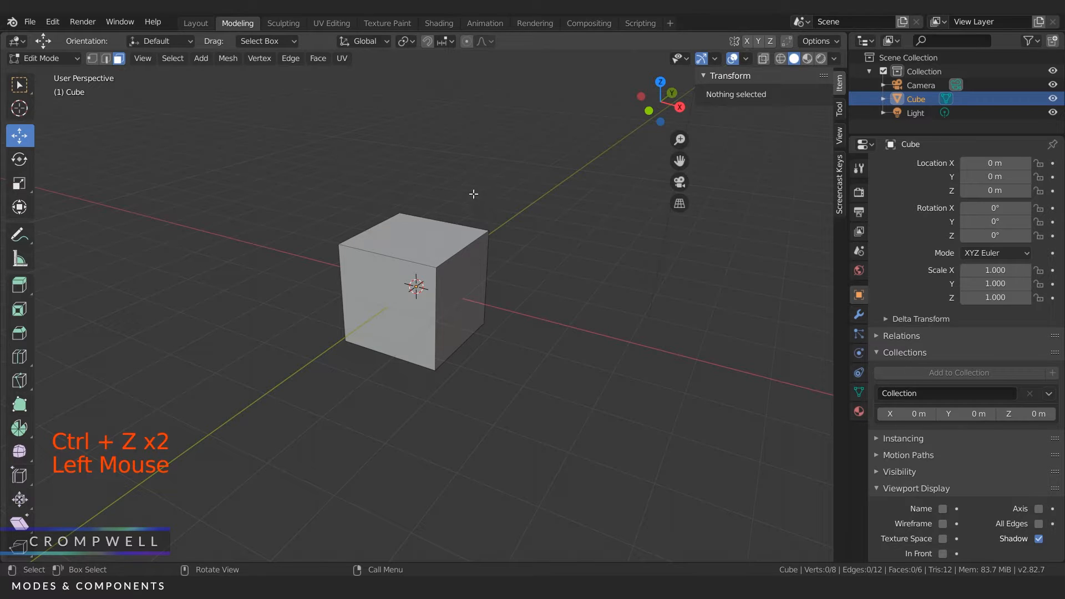
{"action": "left_click", "coordinate": [499, 305]}
{"action": "left_click", "coordinate": [432, 228]}
{"action": "left_click", "coordinate": [375, 276]}
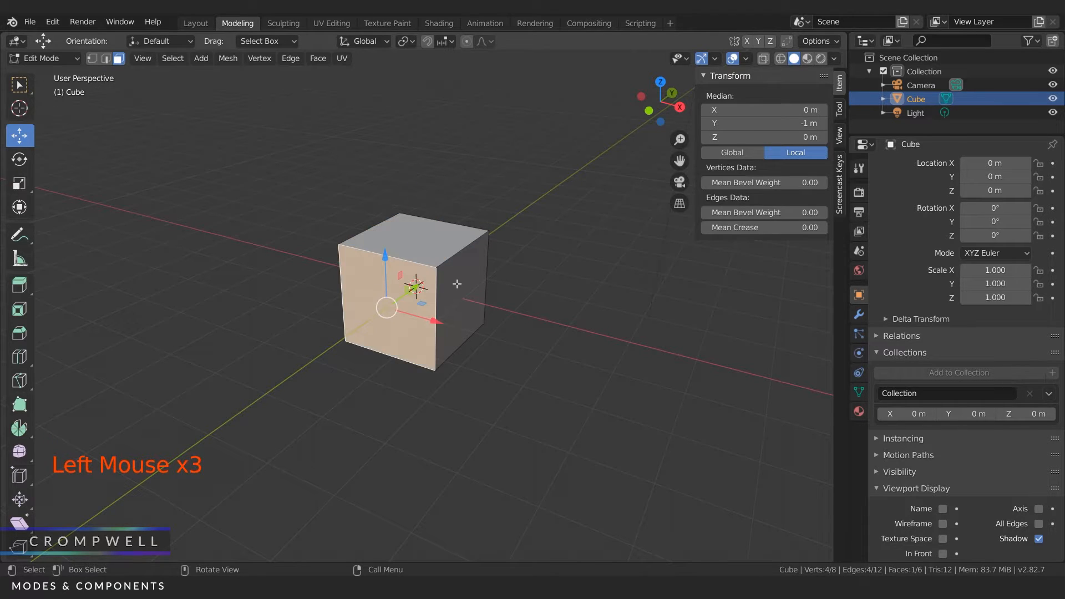
{"action": "left_click", "coordinate": [458, 283]}
{"action": "left_click", "coordinate": [414, 245]}
{"action": "left_click", "coordinate": [388, 278]}
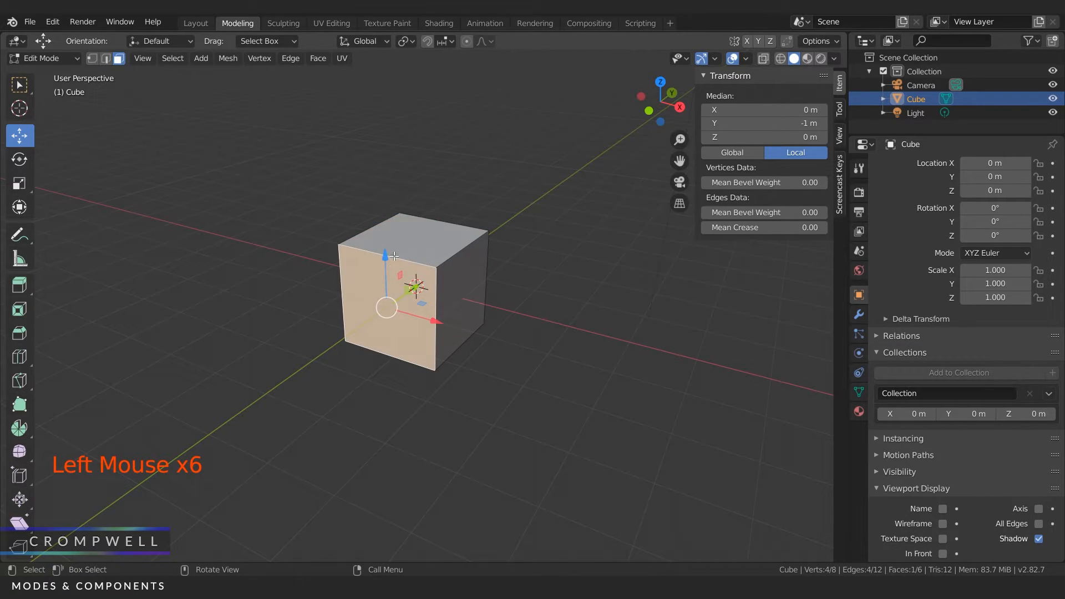
- Move the top face up to about Z 2.93 m and the positive X side face outward to about X 3.98 m
{"action": "left_click", "coordinate": [424, 237]}
{"action": "left_click_drag", "start_coordinate": [417, 191], "coordinate": [416, 80]}
{"action": "left_click", "coordinate": [451, 210]}
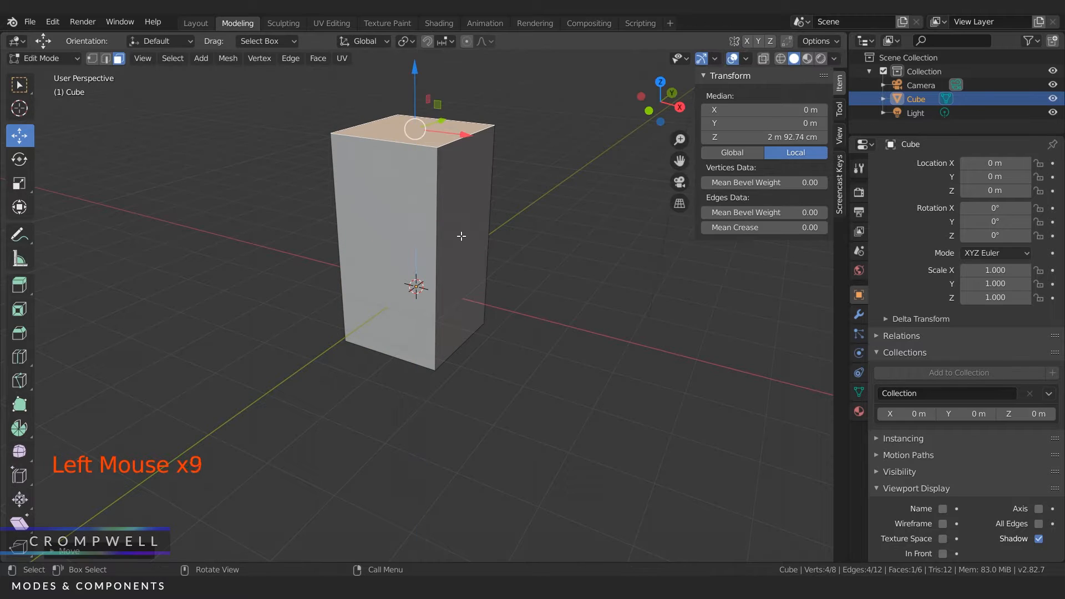
{"action": "left_click_drag", "start_coordinate": [522, 261], "coordinate": [694, 306]}
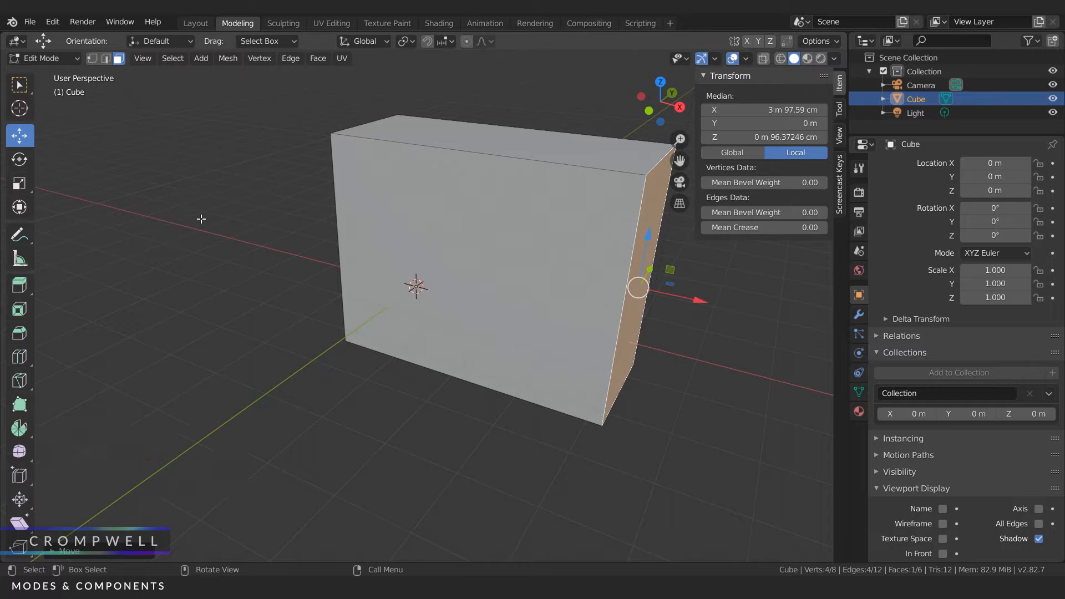
- Undo both face moves and deselect the remaining face
{"action": "key", "text": "ctrl"}
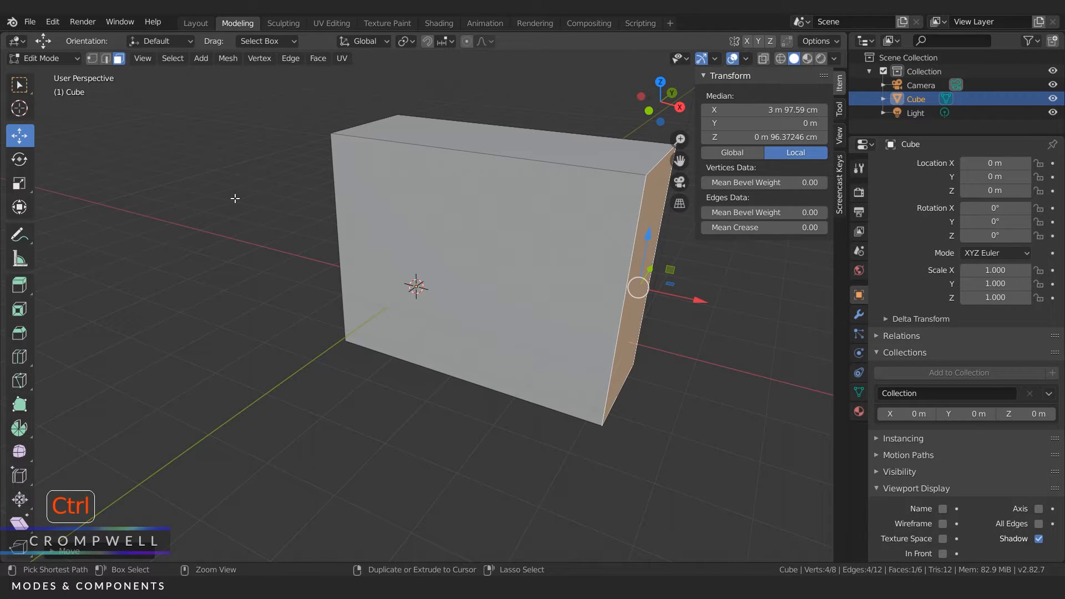
{"action": "key", "text": "ctrl+z"}
{"action": "key", "text": "ctrl+z"}
{"action": "key", "text": "ctrl+z"}
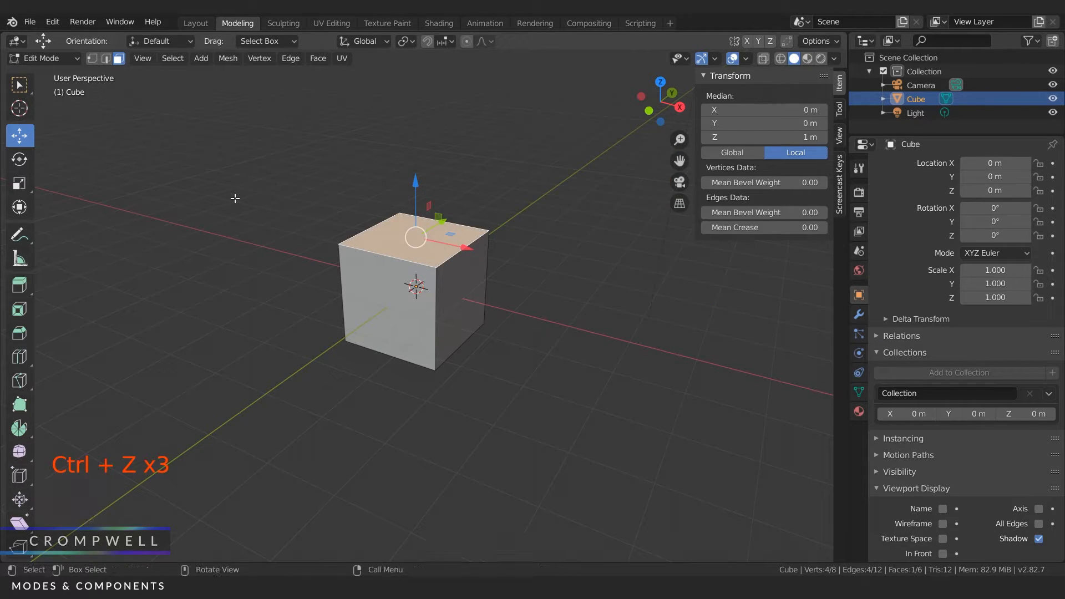
{"action": "left_click", "coordinate": [235, 200]}
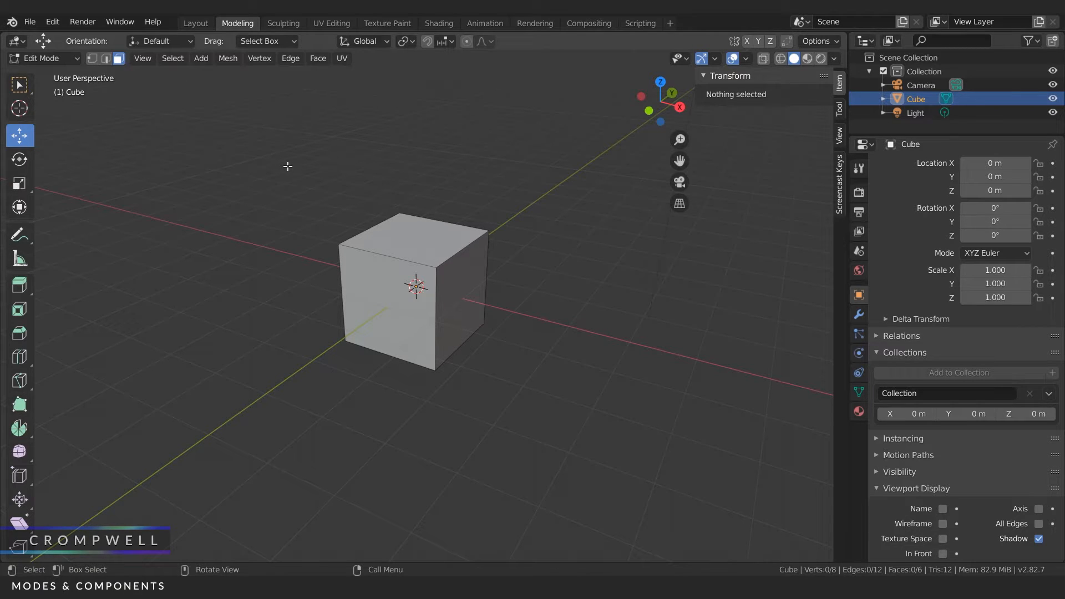
- Select the cube's top face and activate the Extrude Region tool
{"action": "left_click", "coordinate": [426, 230]}
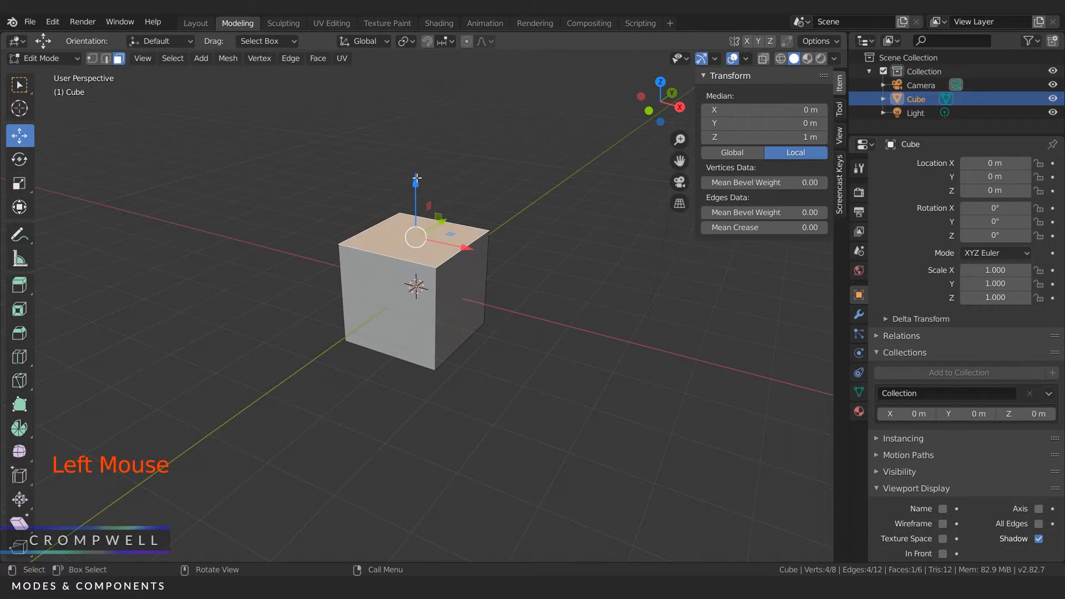
{"action": "left_click_drag", "start_coordinate": [418, 176], "coordinate": [417, 88]}
{"action": "right_click", "coordinate": [417, 87]}
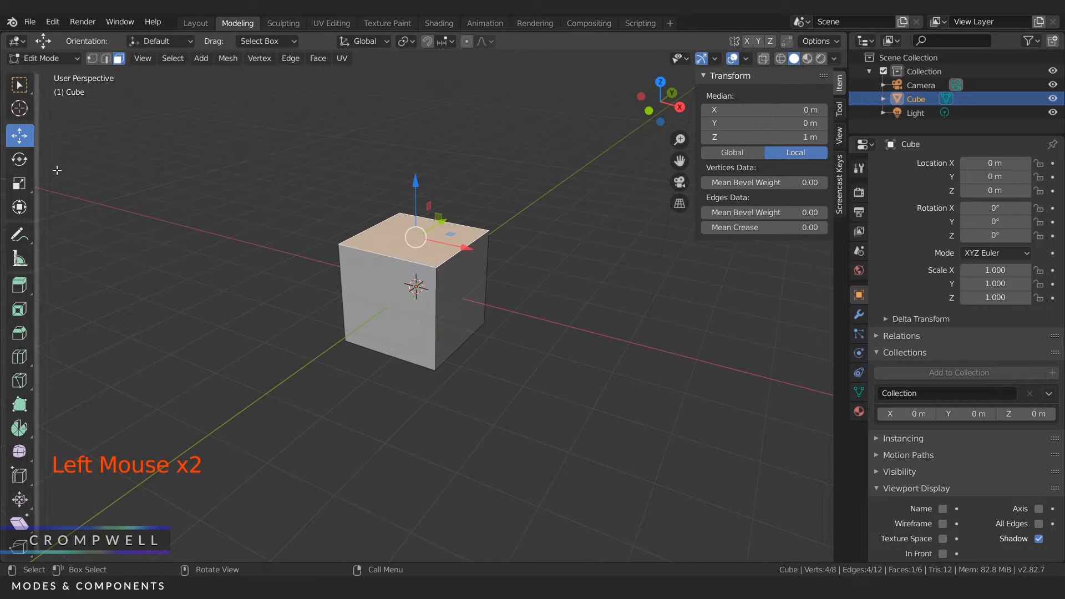
{"action": "scroll", "coordinate": [24, 256], "scroll_direction": "down", "scroll_amount": 4}
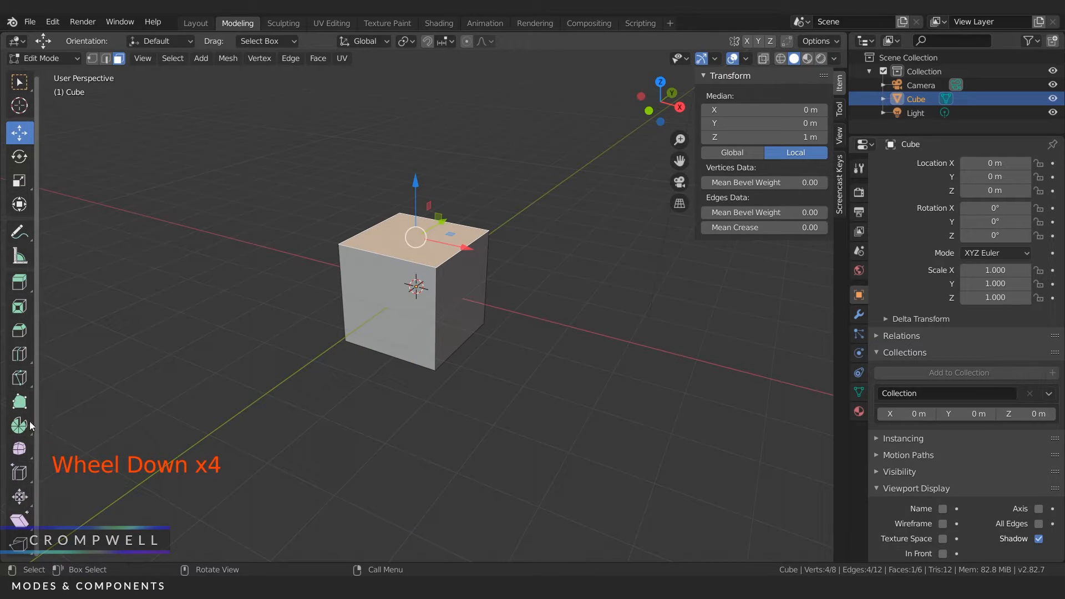
{"action": "left_click", "coordinate": [24, 288]}
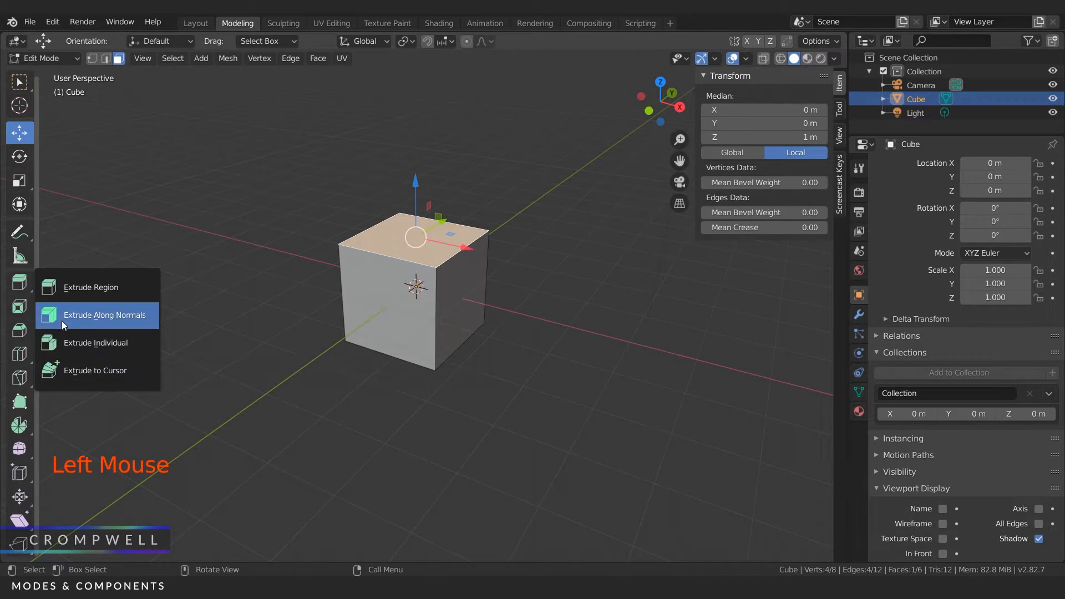
{"action": "left_click", "coordinate": [64, 287]}
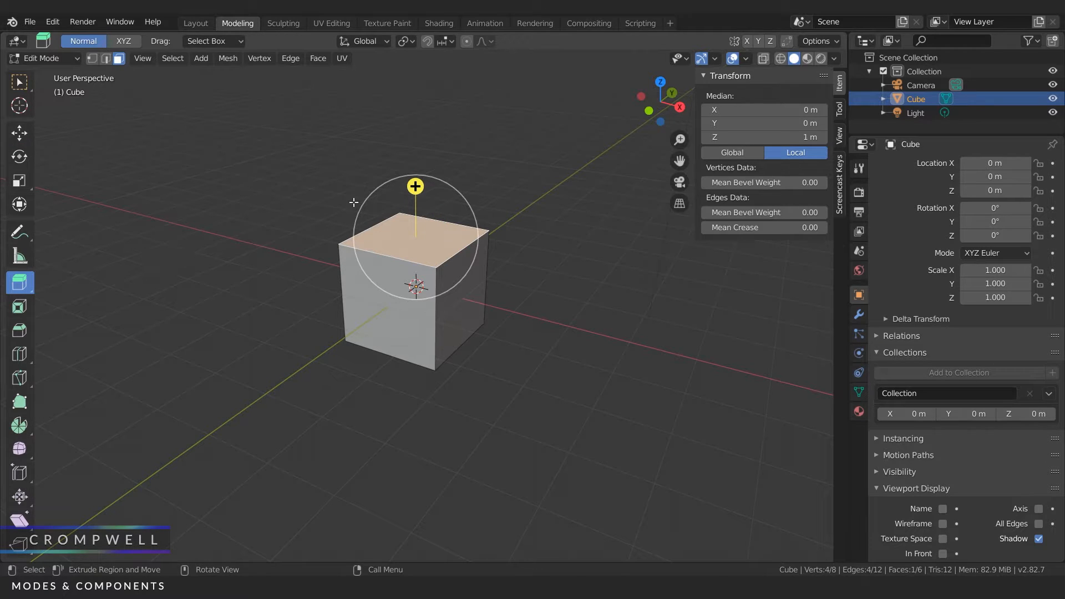
- Extrude the cube's top face up to about Z 2.62 m and undo the extrusion
{"action": "left_click_drag", "start_coordinate": [416, 186], "coordinate": [415, 93]}
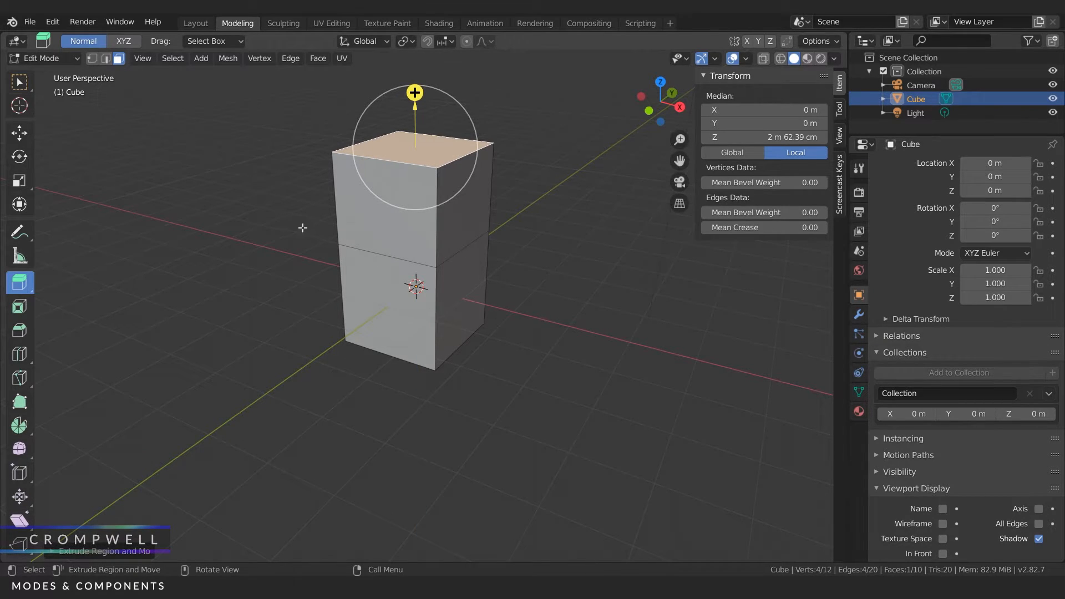
{"action": "middle_click_drag", "start_coordinate": [302, 228], "coordinate": [388, 154]}
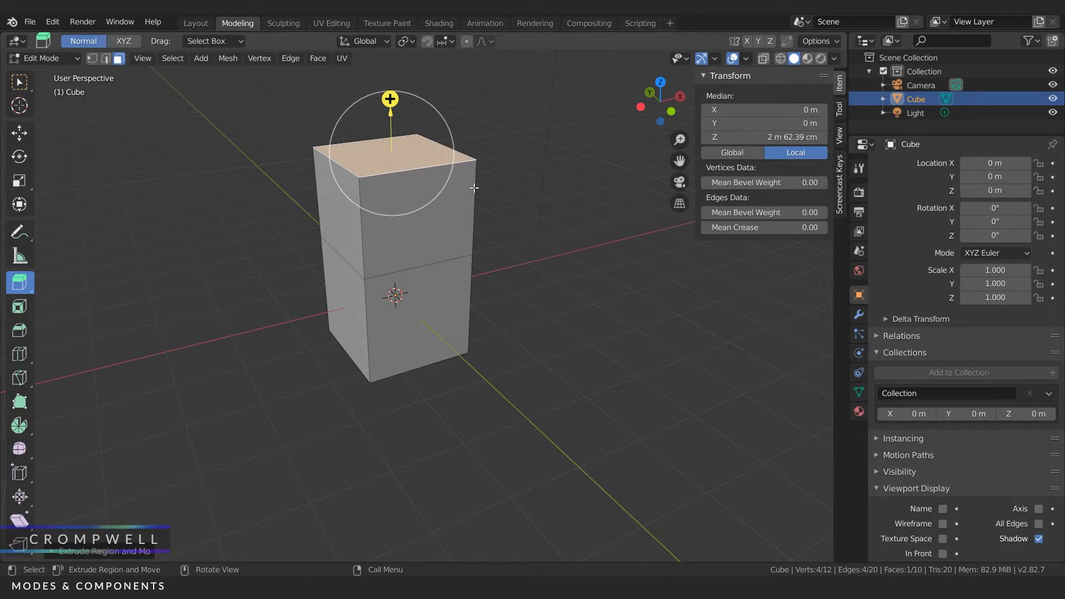
{"action": "key", "text": "shift+s"}
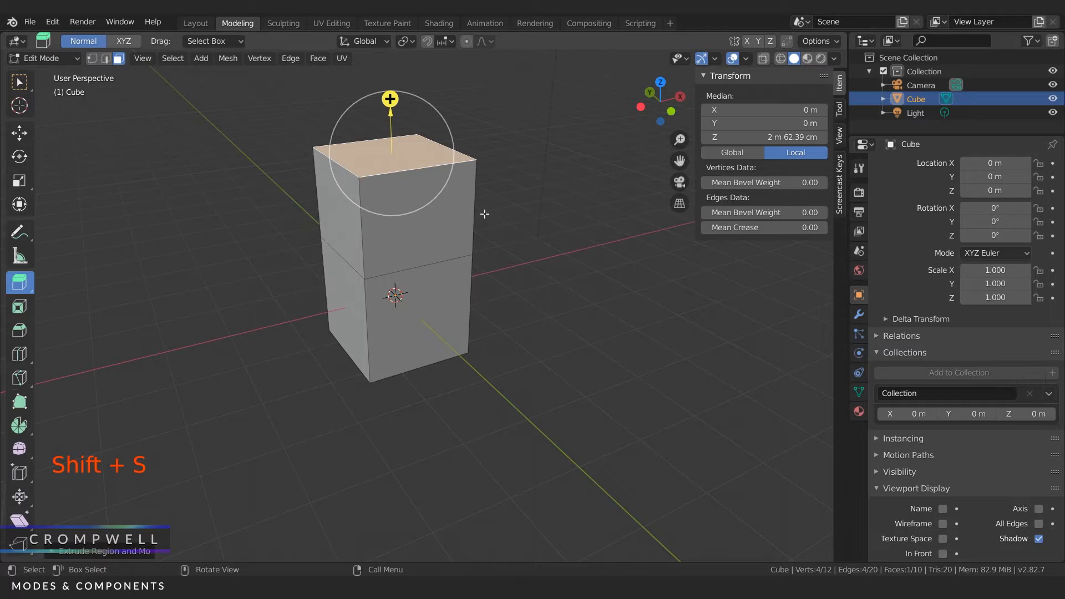
{"action": "key", "text": "ctrl+z"}
{"action": "key", "text": "ctrl+z"}
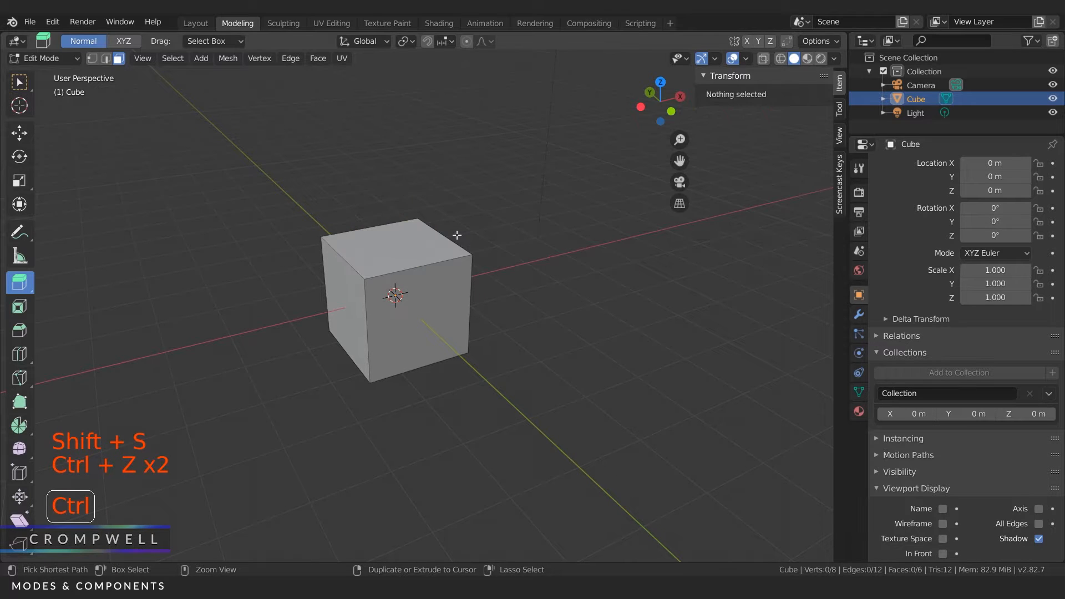
- Select the cube's top, front and side faces one after another
{"action": "middle_click_drag", "start_coordinate": [497, 248], "coordinate": [411, 241]}
{"action": "left_click", "coordinate": [411, 241]}
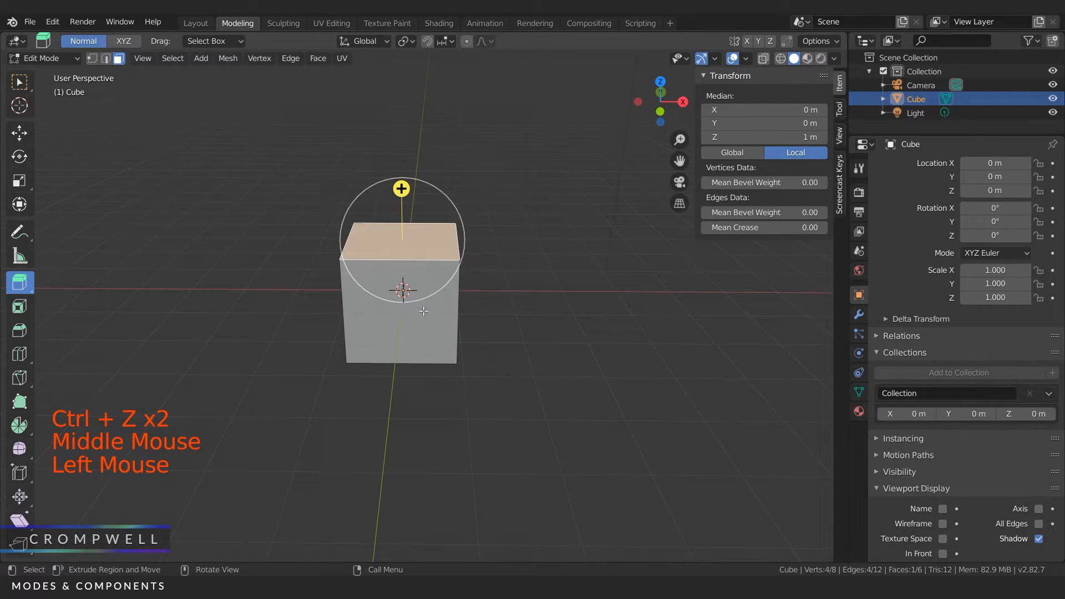
{"action": "middle_click_drag", "start_coordinate": [423, 311], "coordinate": [393, 309]}
{"action": "left_click", "coordinate": [446, 304]}
{"action": "left_click", "coordinate": [392, 309]}
{"action": "left_click", "coordinate": [470, 278]}
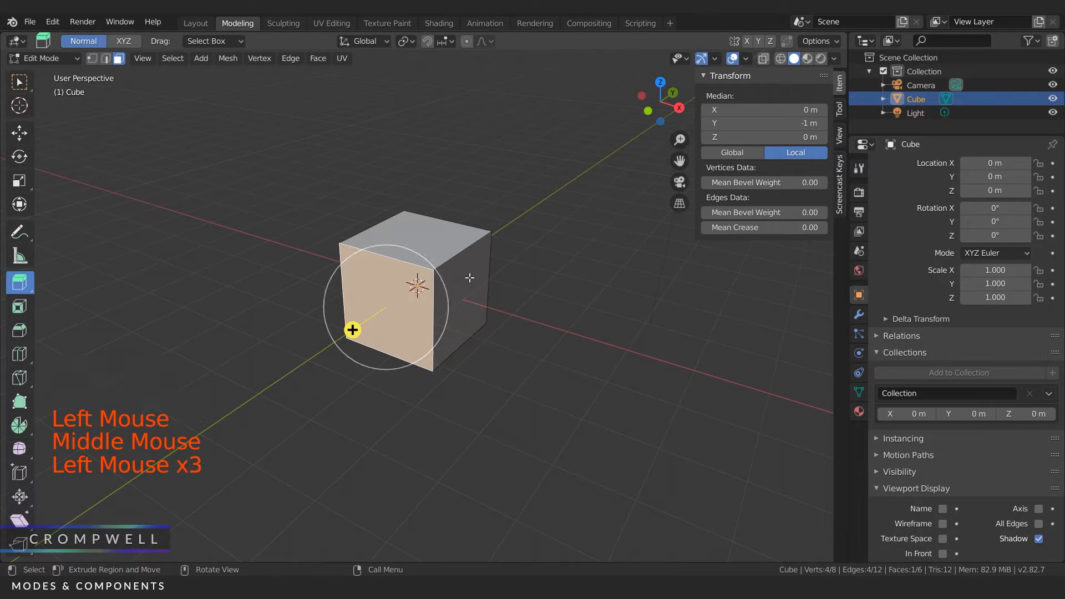
- Try to extrude the cube's top face upward and undo the leftover extrusion
{"action": "left_click", "coordinate": [428, 231]}
{"action": "key", "text": "e"}
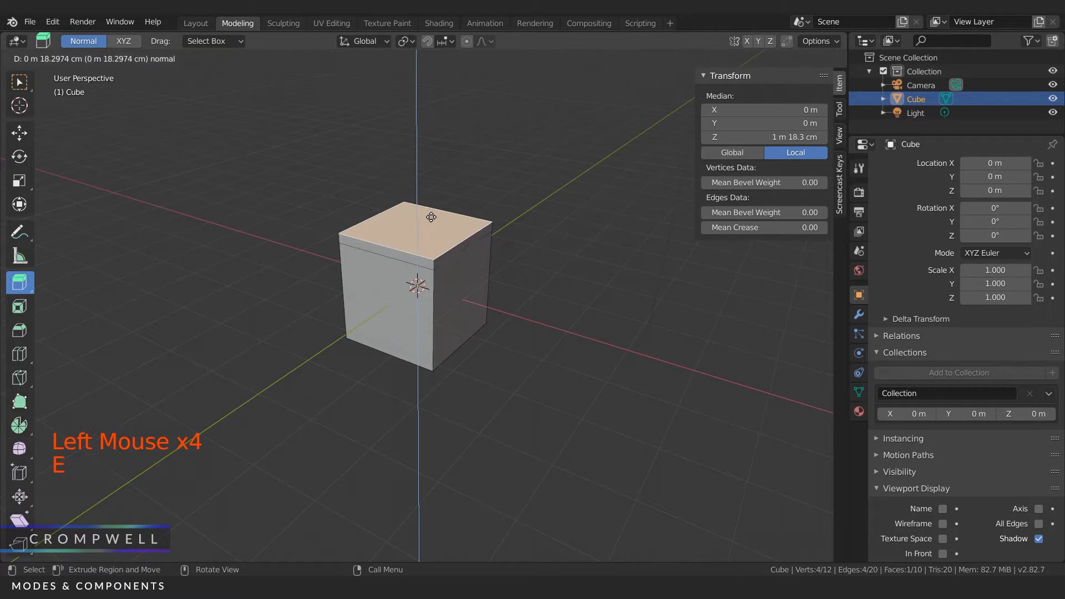
{"action": "right_click", "coordinate": [432, 126]}
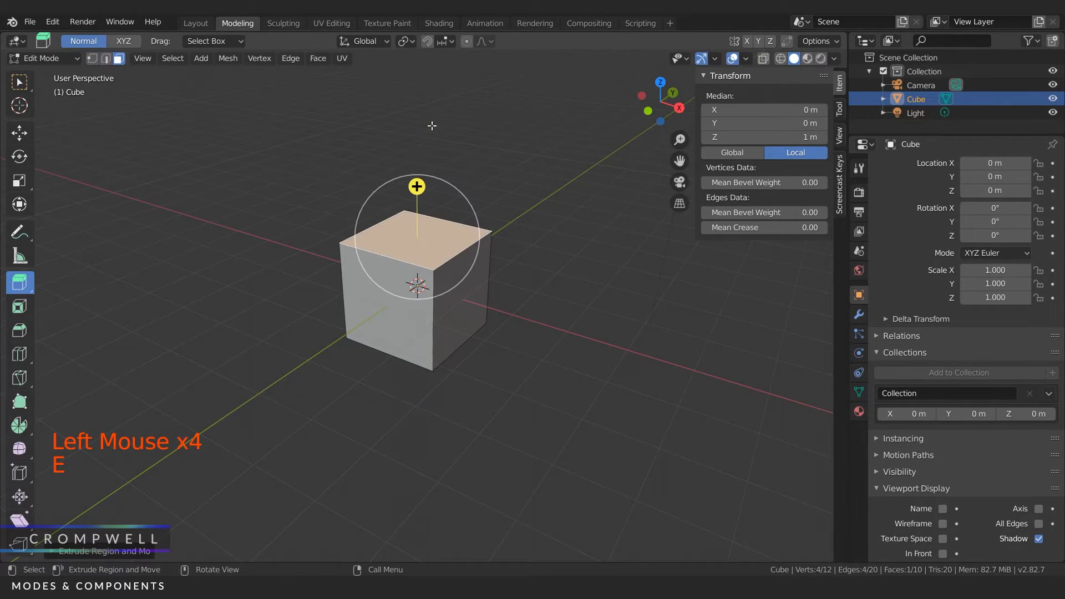
{"action": "key", "text": "ctrl+z"}
- Extrude the cube's positive X side face outward to about X 3.25 m
{"action": "left_click", "coordinate": [463, 322]}
{"action": "key", "text": "e"}
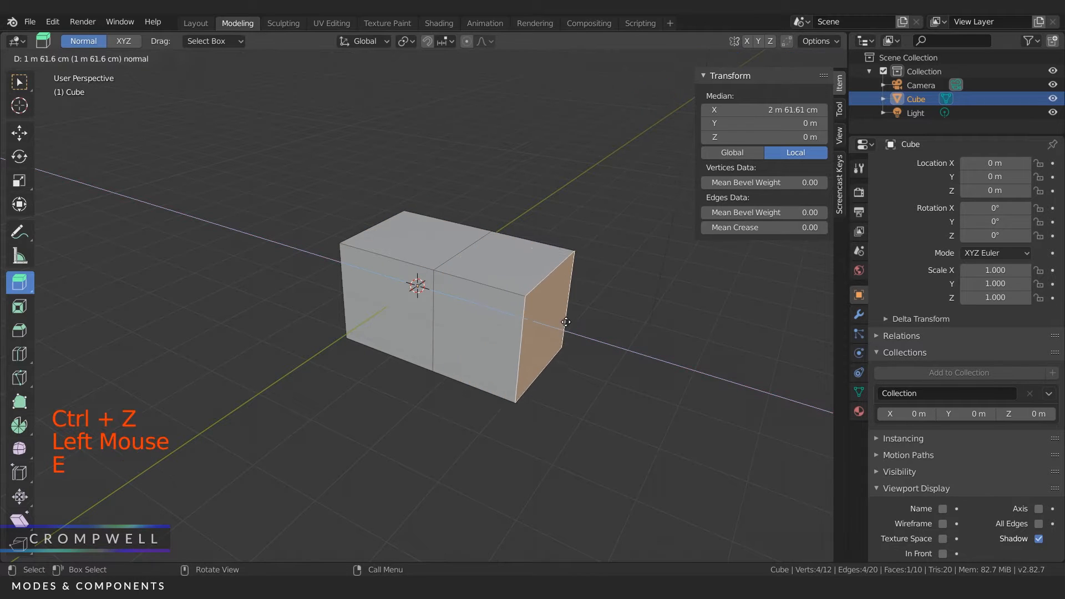
{"action": "left_click", "coordinate": [583, 321]}
{"action": "middle_click_drag", "start_coordinate": [582, 322], "coordinate": [545, 415]}
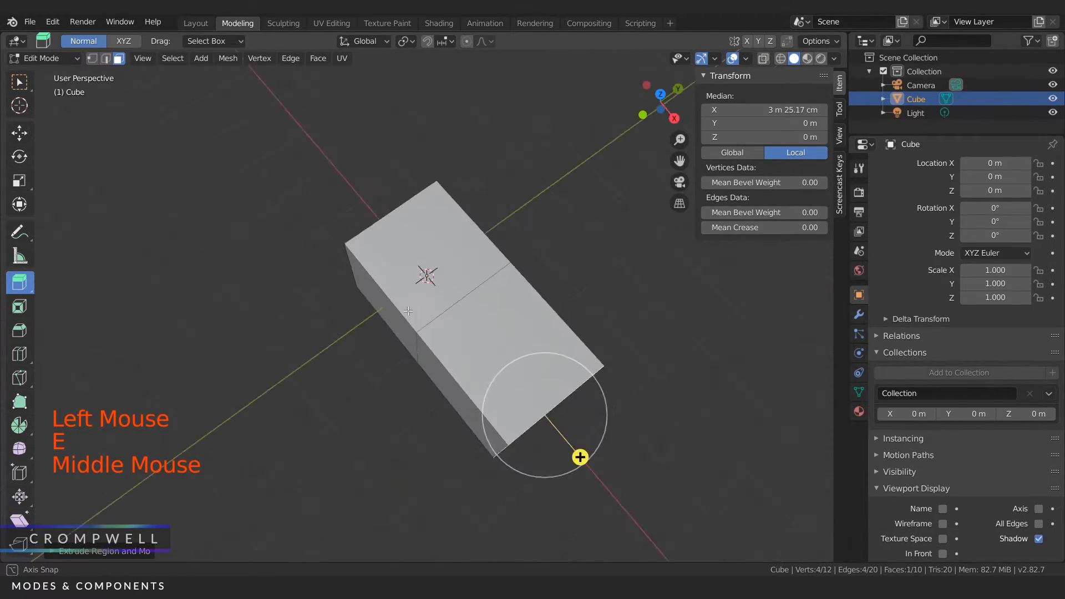
- Extrude the new block's positive Y side face outward to form an L shape
{"action": "middle_click_drag", "start_coordinate": [580, 457], "coordinate": [488, 383]}
{"action": "left_click", "coordinate": [502, 376]}
{"action": "key", "text": "e"}
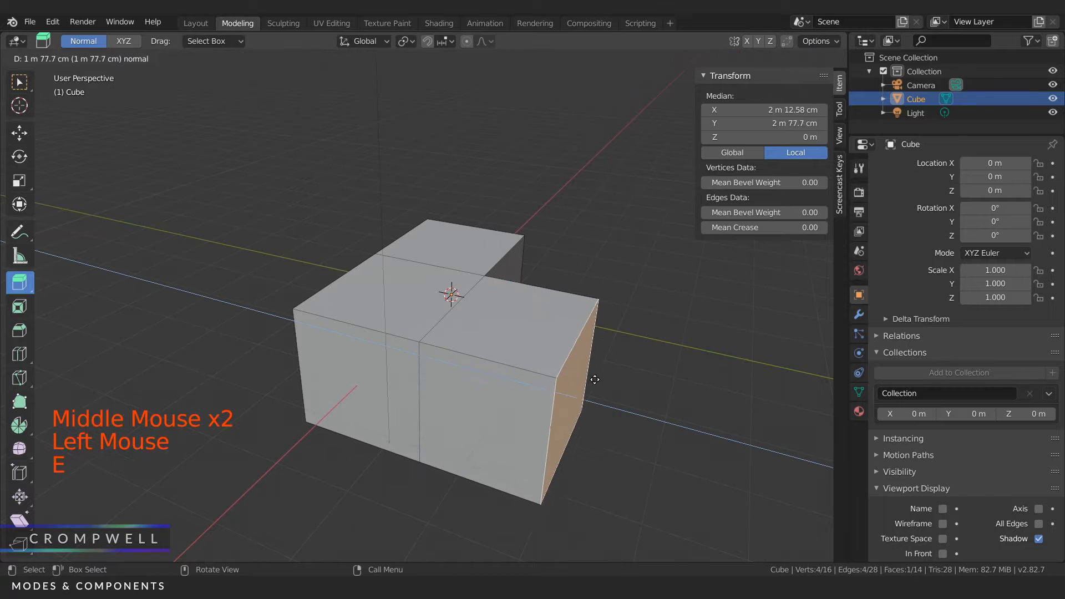
{"action": "left_click", "coordinate": [638, 399]}
- Extrude the top face of the L shape's end block up to about Z 3.67 m
{"action": "left_click", "coordinate": [595, 347]}
{"action": "key", "text": "e"}
{"action": "left_click", "coordinate": [553, 179]}
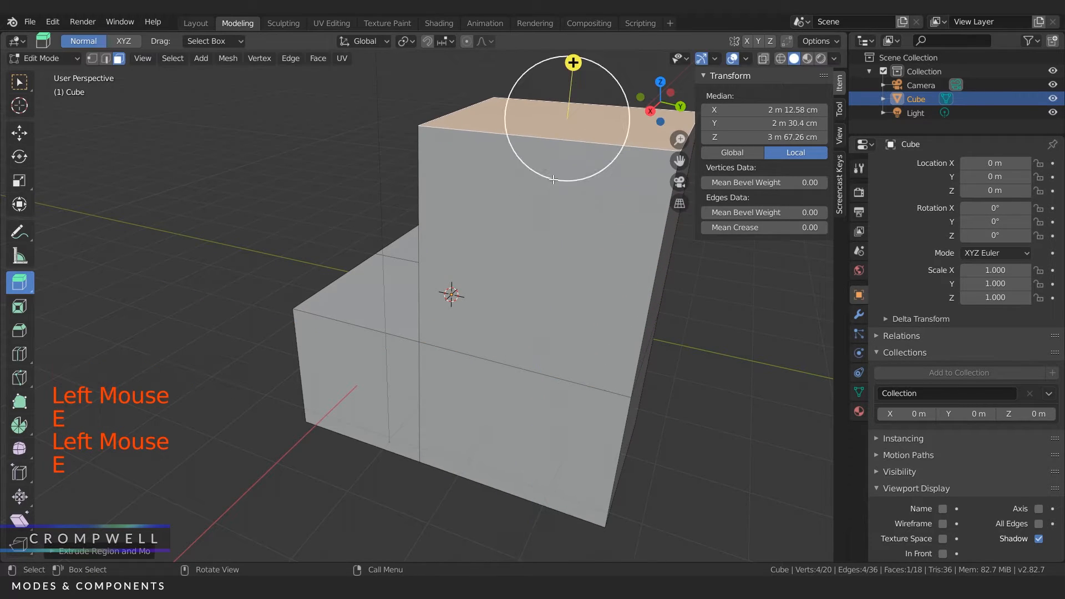
- Undo the three extrusions to return to the plain cube
{"action": "middle_click_drag", "start_coordinate": [553, 179], "coordinate": [535, 242]}
{"action": "key", "text": "ctrl+z"}
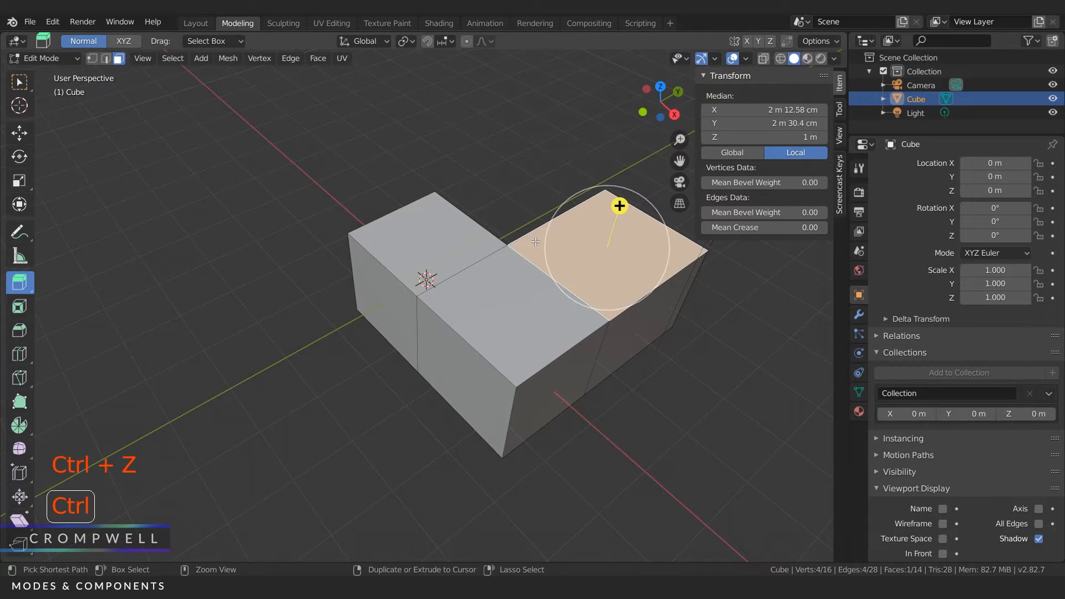
{"action": "key", "text": "ctrl+z"}
{"action": "key", "text": "ctrl+z"}
{"action": "key", "text": "ctrl+z"}
{"action": "key", "text": "ctrl+z"}
{"action": "key", "text": "ctrl+z"}
{"action": "key", "text": "ctrl+z"}
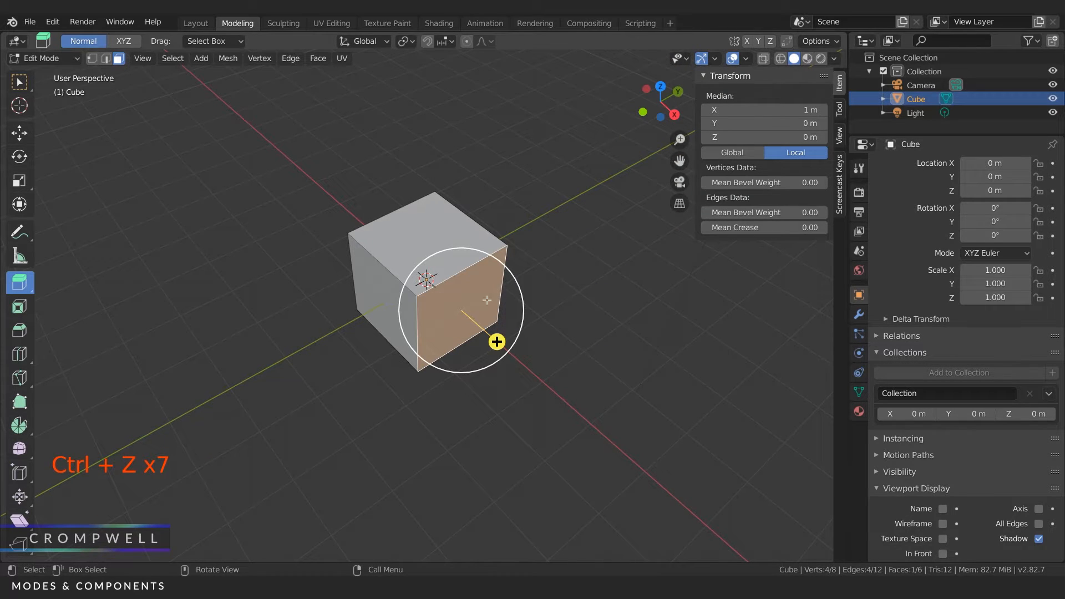
- Extrude the cube's top face up to about Z 3.26 m
{"action": "middle_click_drag", "start_coordinate": [457, 296], "coordinate": [416, 321]}
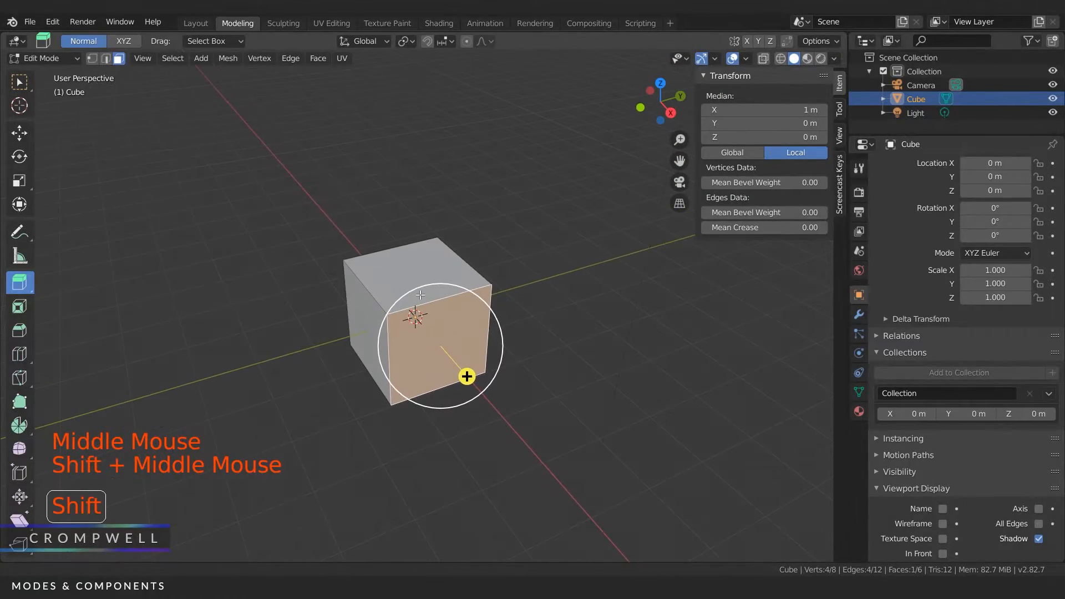
{"action": "left_click", "coordinate": [405, 281]}
{"action": "left_click_drag", "start_coordinate": [414, 225], "coordinate": [436, 106]}
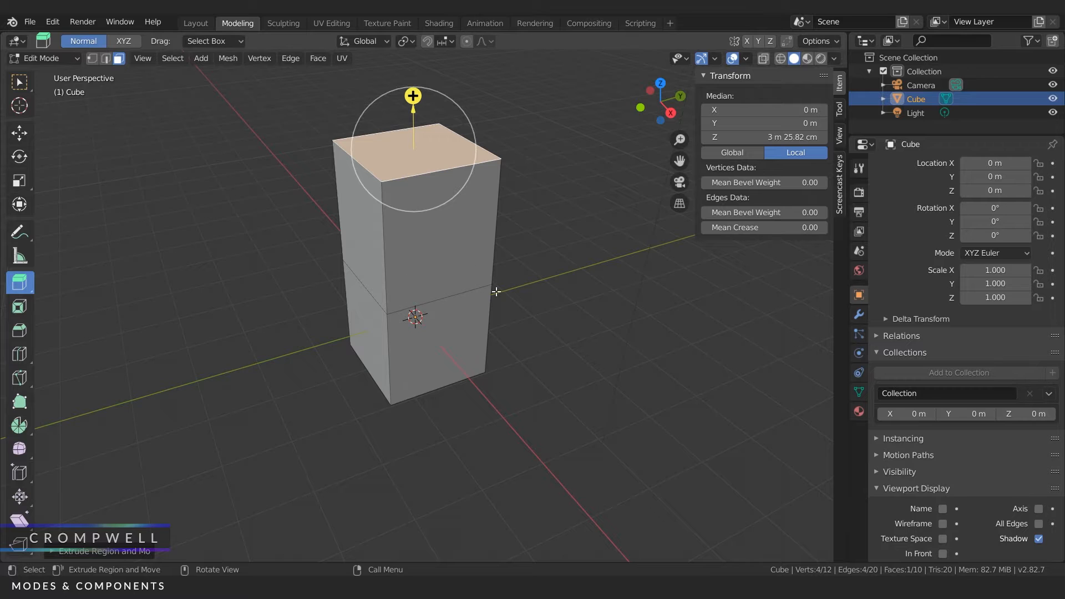
- Extrude the upper block's positive Y side face to about Y 3.20 m, and again to about Y 5.52 m
{"action": "middle_click_drag", "start_coordinate": [475, 276], "coordinate": [516, 250]}
{"action": "left_click", "coordinate": [523, 247]}
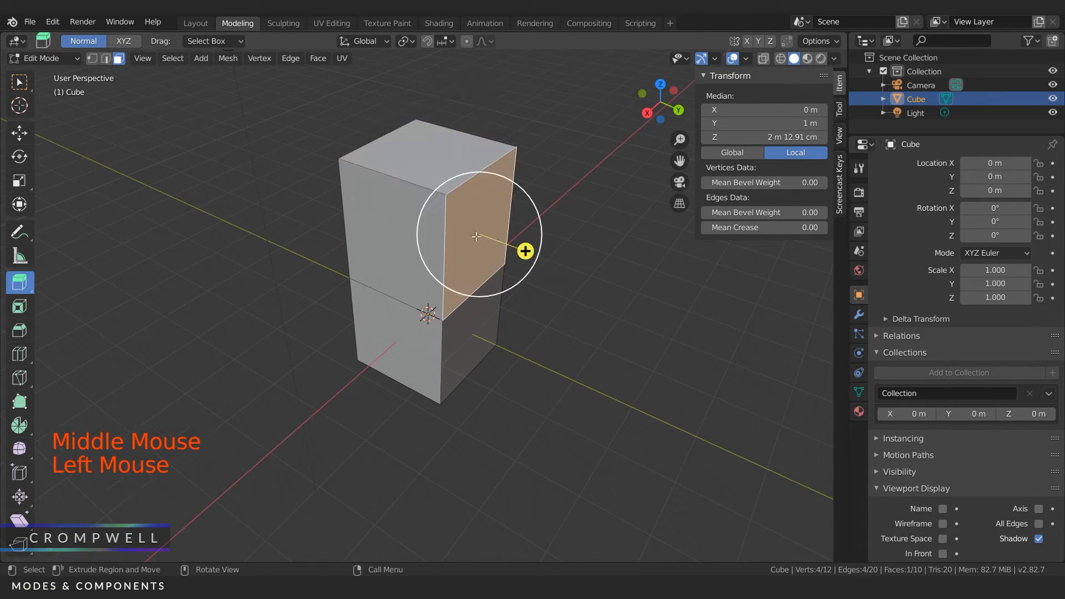
{"action": "left_click_drag", "start_coordinate": [523, 247], "coordinate": [661, 300]}
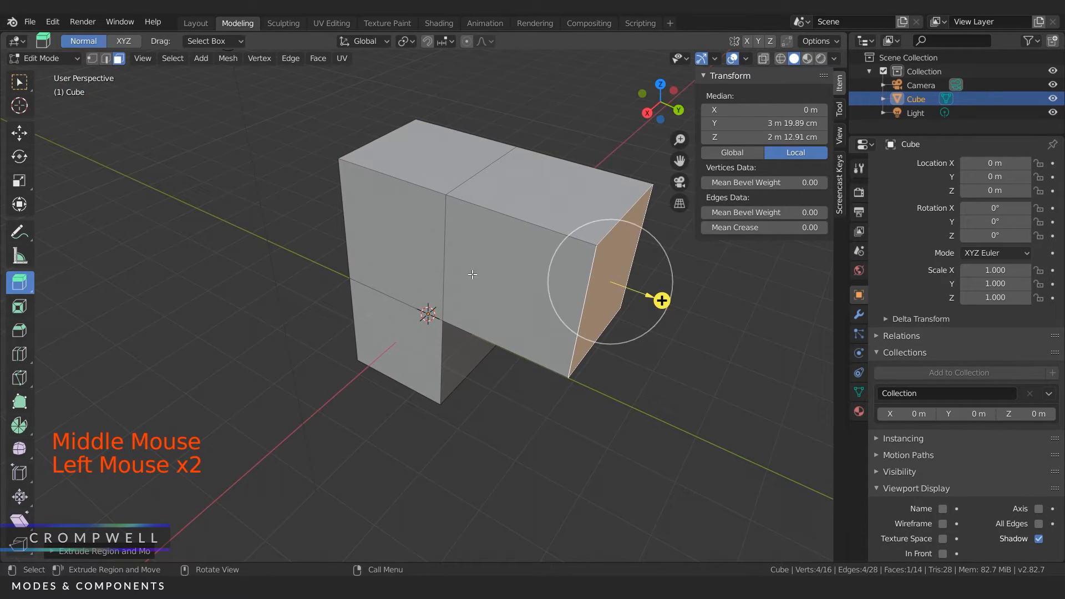
{"action": "scroll", "coordinate": [460, 276], "scroll_direction": "down", "scroll_amount": 4}
{"action": "left_click_drag", "start_coordinate": [549, 311], "coordinate": [614, 340]}
- Extrude the underside of the end block down to Z -1 m to form an arch
{"action": "middle_click_drag", "start_coordinate": [614, 340], "coordinate": [599, 309]}
{"action": "left_click", "coordinate": [529, 284]}
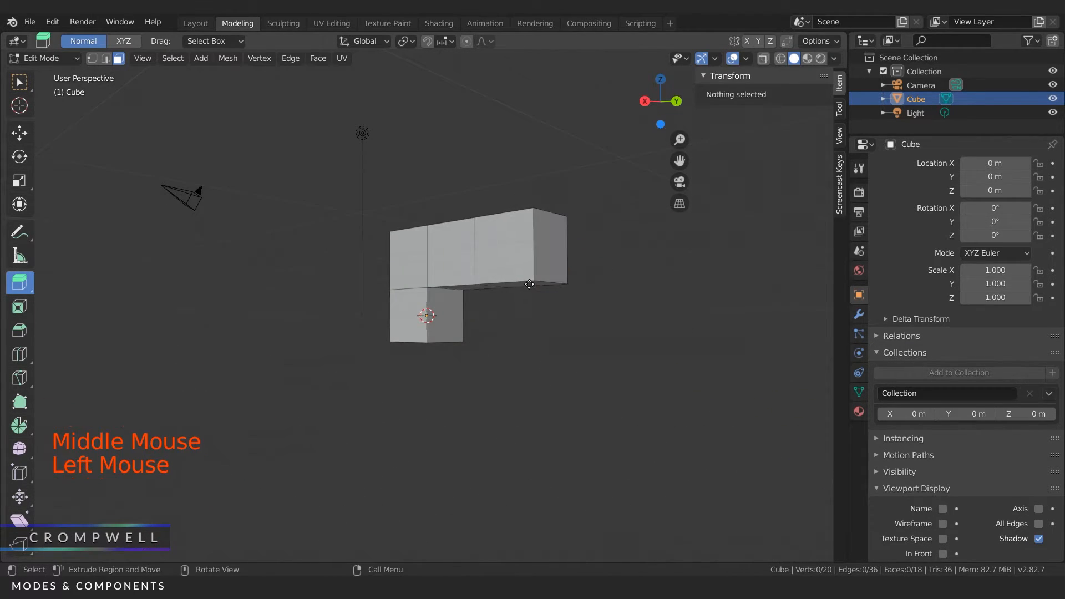
{"action": "left_click", "coordinate": [530, 284]}
{"action": "scroll", "coordinate": [545, 330], "scroll_direction": "up", "scroll_amount": 1}
{"action": "left_click_drag", "start_coordinate": [544, 331], "coordinate": [539, 395]}
{"action": "middle_click_drag", "start_coordinate": [549, 338], "coordinate": [497, 338]}
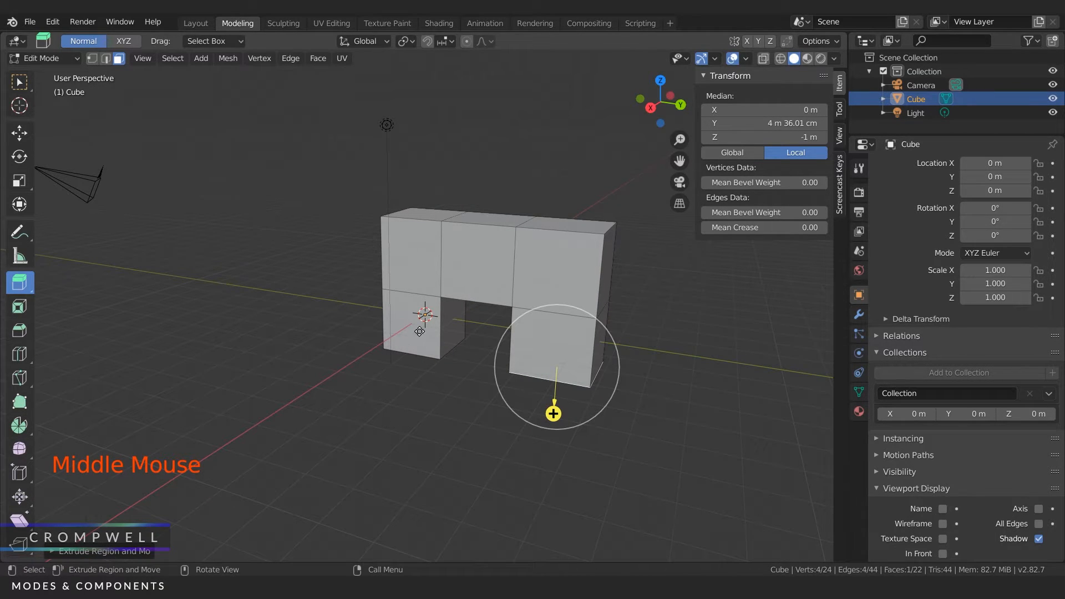
- Examine the snapping options, including Increment and Absolute Grid Snap
{"action": "mouse_move", "coordinate": [551, 411]}
{"action": "middle_mouse_down"}
{"action": "mouse_move", "coordinate": [571, 438]}
{"action": "mouse_move", "coordinate": [572, 381]}
{"action": "mouse_move", "coordinate": [566, 399]}
{"action": "middle_mouse_up"}
{"action": "left_click", "coordinate": [445, 41]}
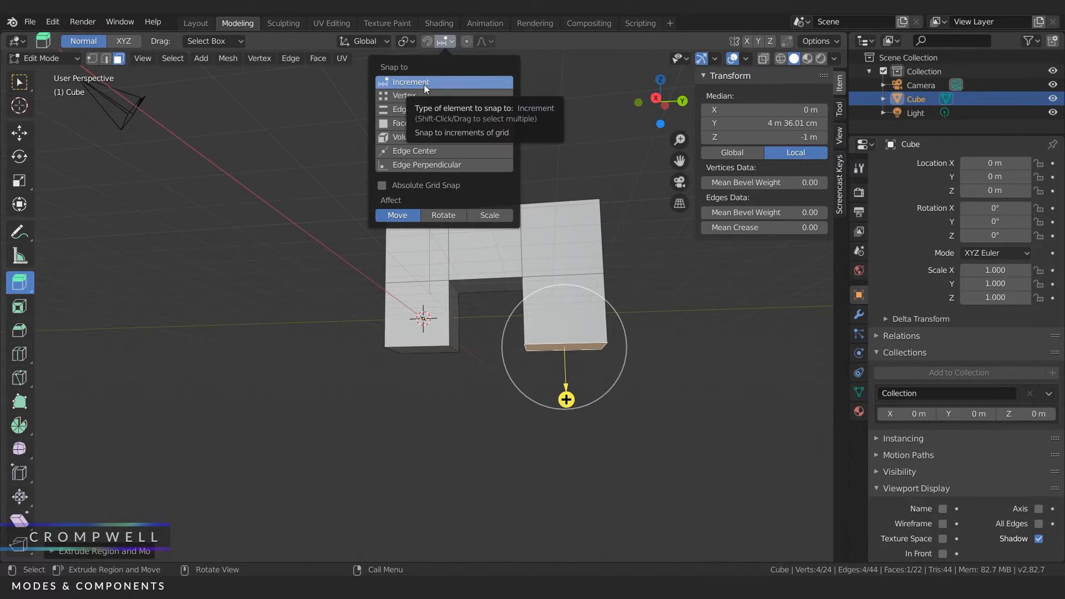
{"action": "left_click", "coordinate": [397, 186]}
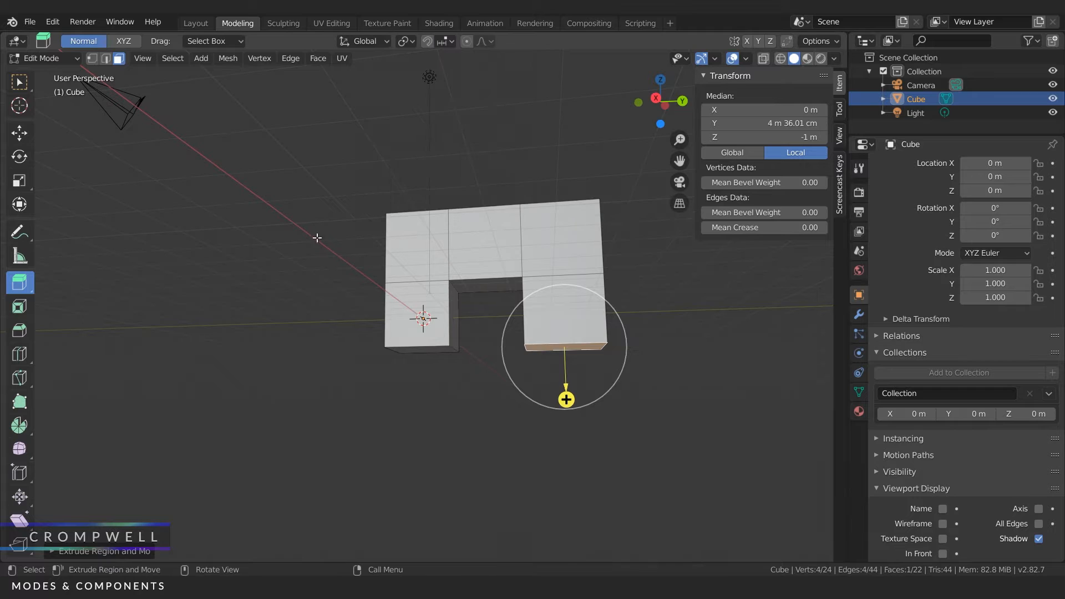
- Undo all the arch extrusions and selections to return to the plain cube
{"action": "middle_click_drag", "start_coordinate": [253, 209], "coordinate": [382, 294]}
{"action": "middle_click_drag", "start_coordinate": [419, 344], "coordinate": [327, 294]}
{"action": "key", "text": "ctrl+z"}
{"action": "key", "text": "ctrl+z"}
{"action": "key", "text": "ctrl+z"}
{"action": "key", "text": "ctrl+z"}
{"action": "key", "text": "ctrl+z"}
{"action": "key", "text": "ctrl+z"}
{"action": "key", "text": "ctrl+z"}
{"action": "key", "text": "ctrl+z"}
{"action": "key", "text": "ctrl+z"}
{"action": "key", "text": "ctrl+z"}
{"action": "key", "text": "ctrl+z"}
{"action": "key", "text": "ctrl+z"}
{"action": "key", "text": "ctrl+z"}
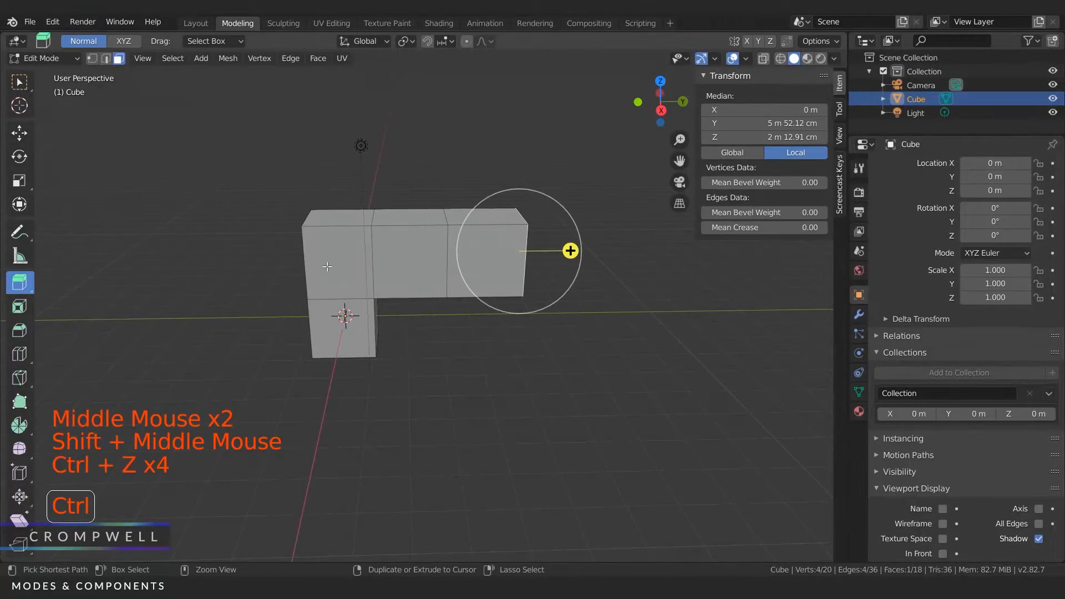
{"action": "key", "text": "ctrl+z"}
{"action": "key", "text": "ctrl+z"}
{"action": "key", "text": "ctrl+z"}
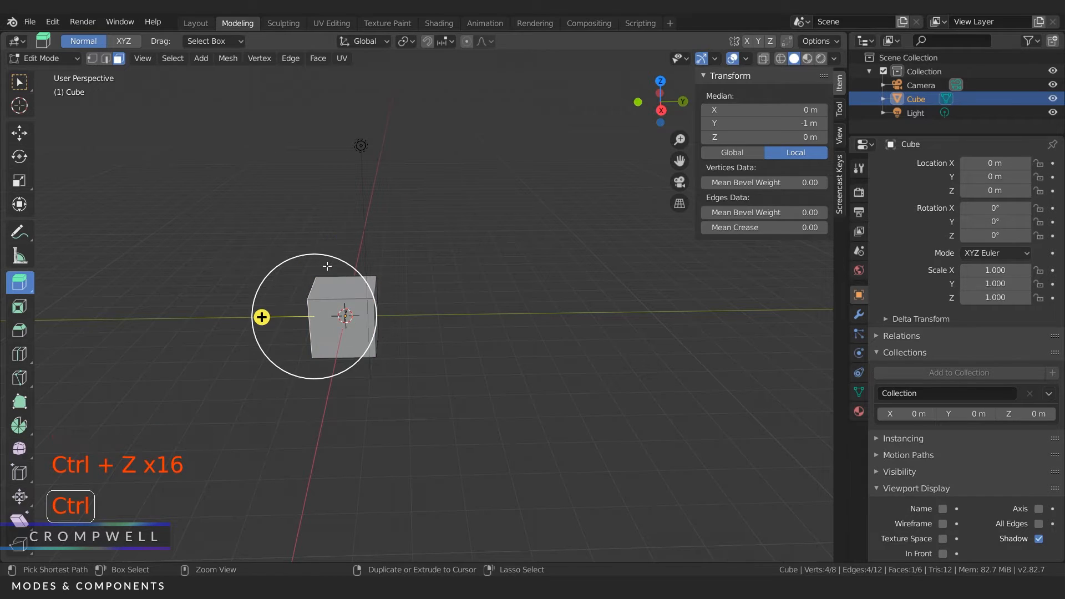
{"action": "key", "text": "ctrl+z"}
- Switch to Object Mode and, with snapping enabled, move the cube along the Y axis in 1 m increments
{"action": "key", "text": "Tab"}
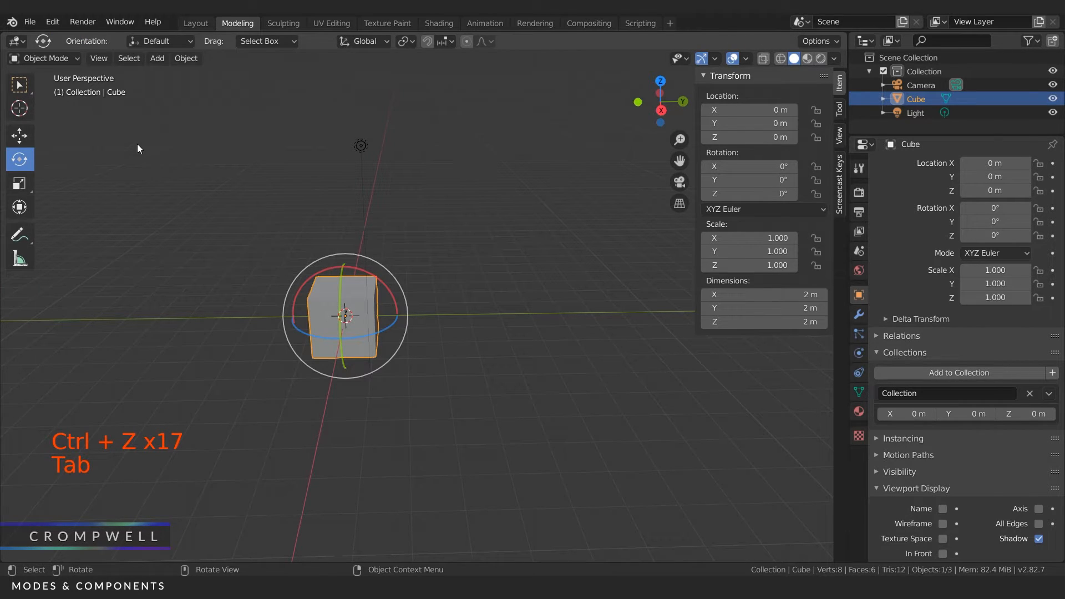
{"action": "left_click", "coordinate": [19, 135]}
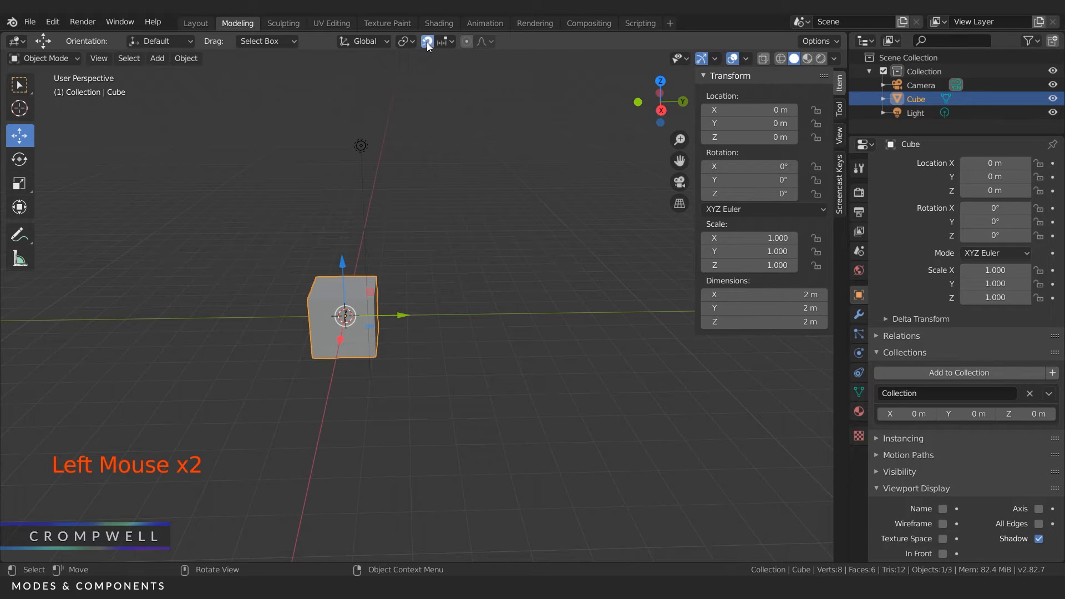
{"action": "left_click_drag", "start_coordinate": [403, 315], "coordinate": [447, 310]}
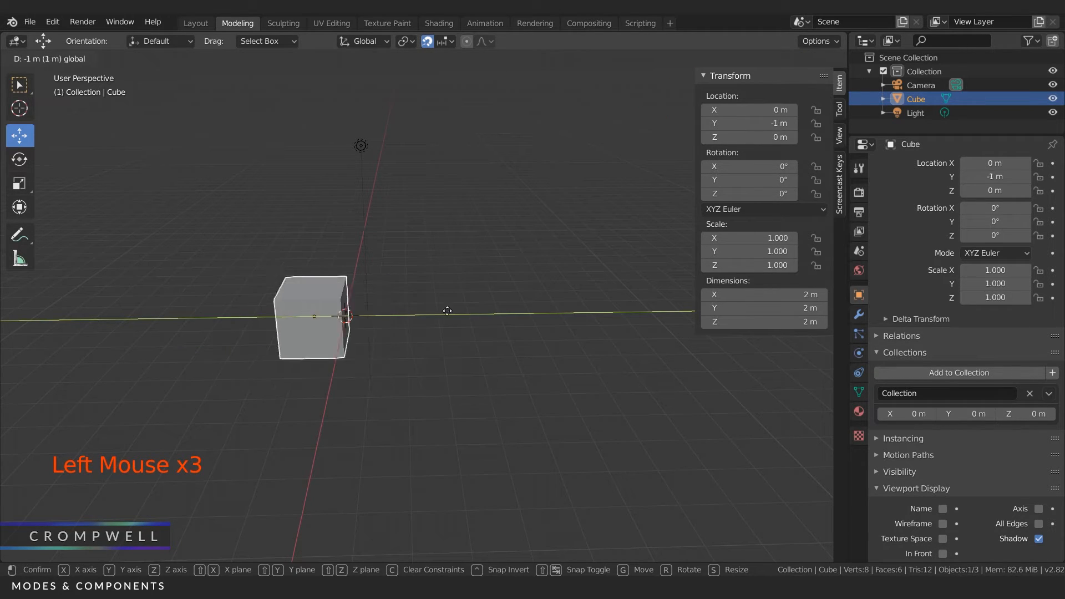
{"action": "left_click_drag", "start_coordinate": [371, 306], "coordinate": [431, 275]}
- Toggle snapping and leave it turned off
{"action": "left_click", "coordinate": [427, 42]}
{"action": "left_click", "coordinate": [427, 42]}
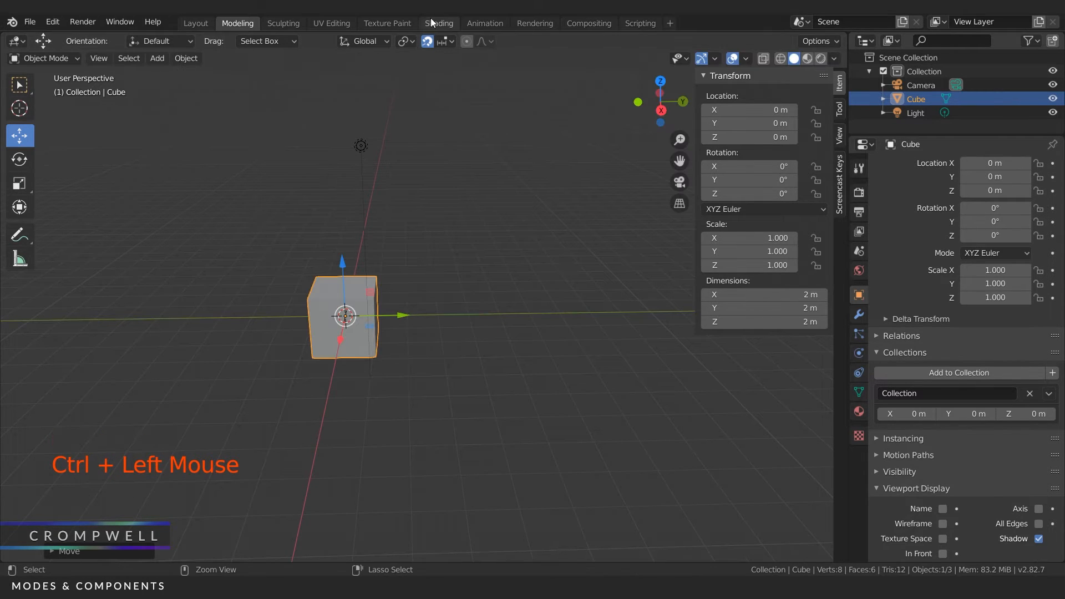
{"action": "left_click", "coordinate": [427, 41]}
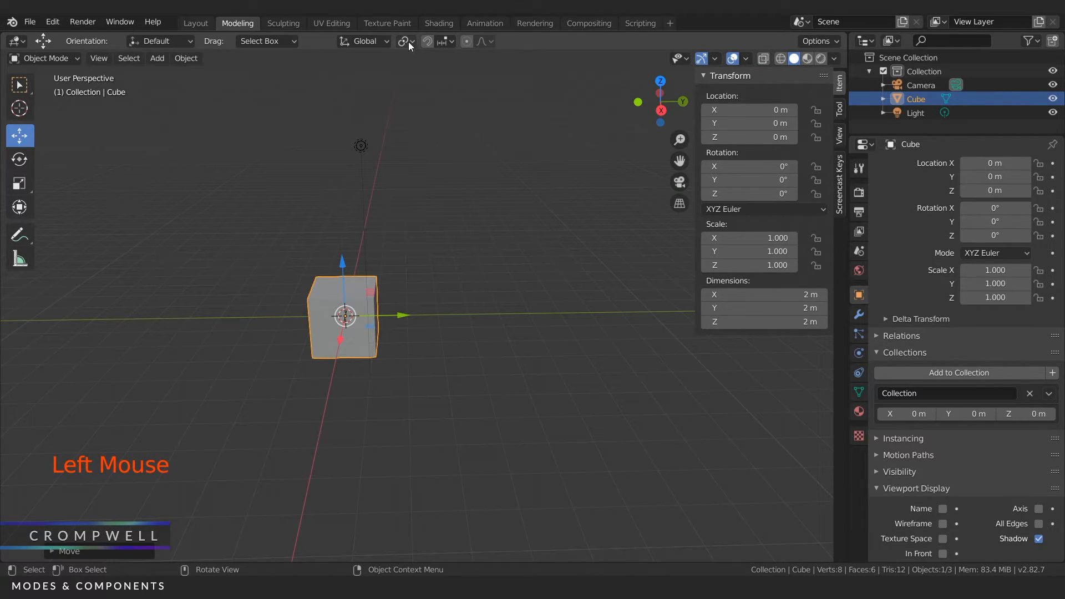
- Move the cube freely along Y to about 0.20 m, and in snapped increments to about 4.20 m
{"action": "left_click", "coordinate": [450, 42]}
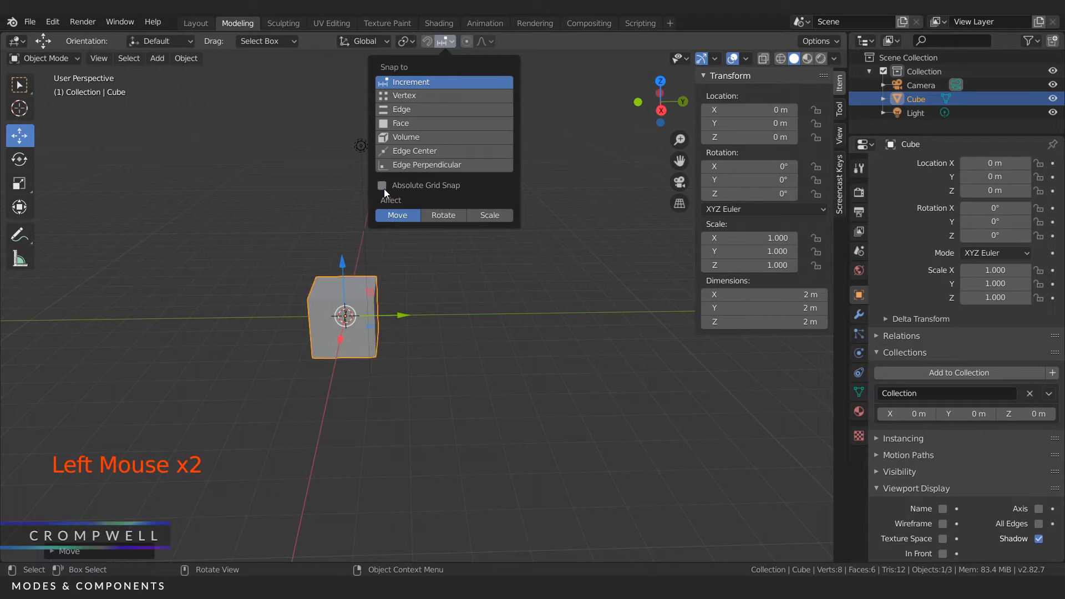
{"action": "left_click_drag", "start_coordinate": [399, 316], "coordinate": [407, 316]}
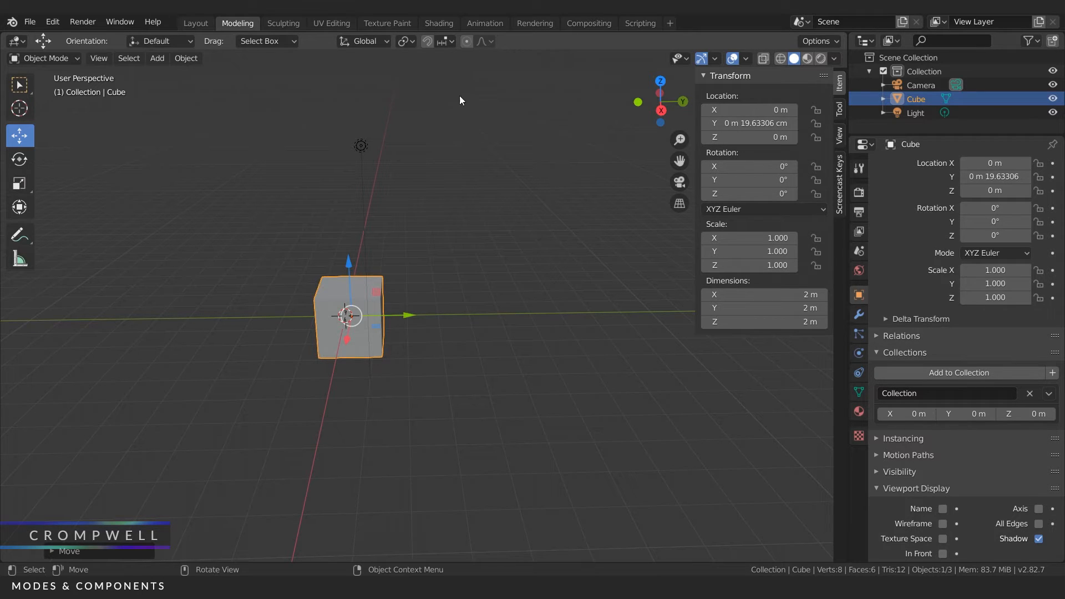
{"action": "left_click_drag", "start_coordinate": [403, 314], "coordinate": [527, 263], "text": "ctrl"}
- Set the cube's Y location to 4 m
{"action": "left_click", "coordinate": [741, 123]}
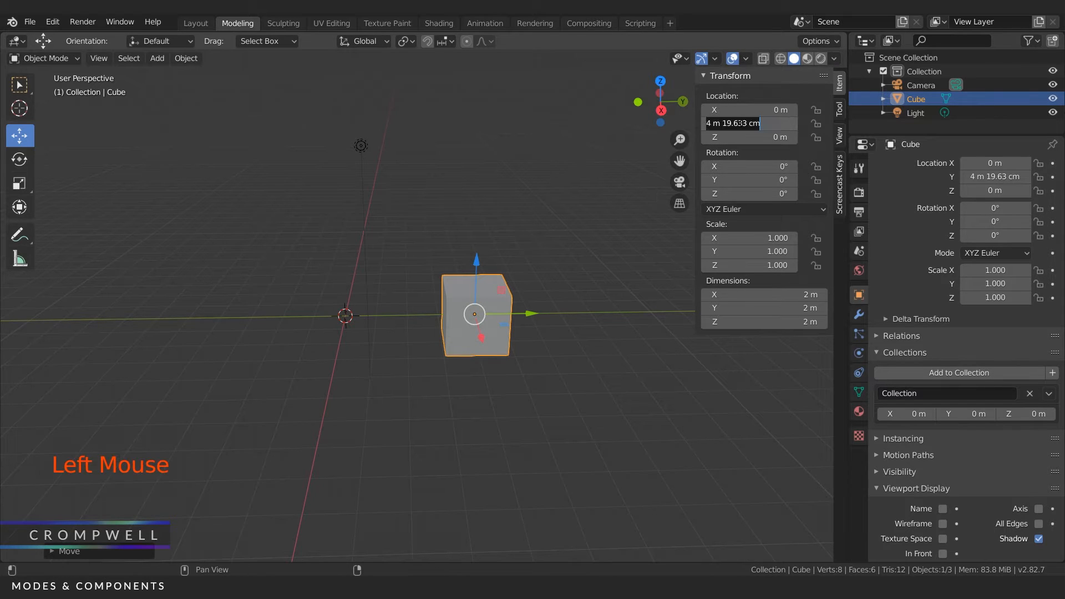
{"action": "type", "text": "4"}
{"action": "key", "text": "Return"}
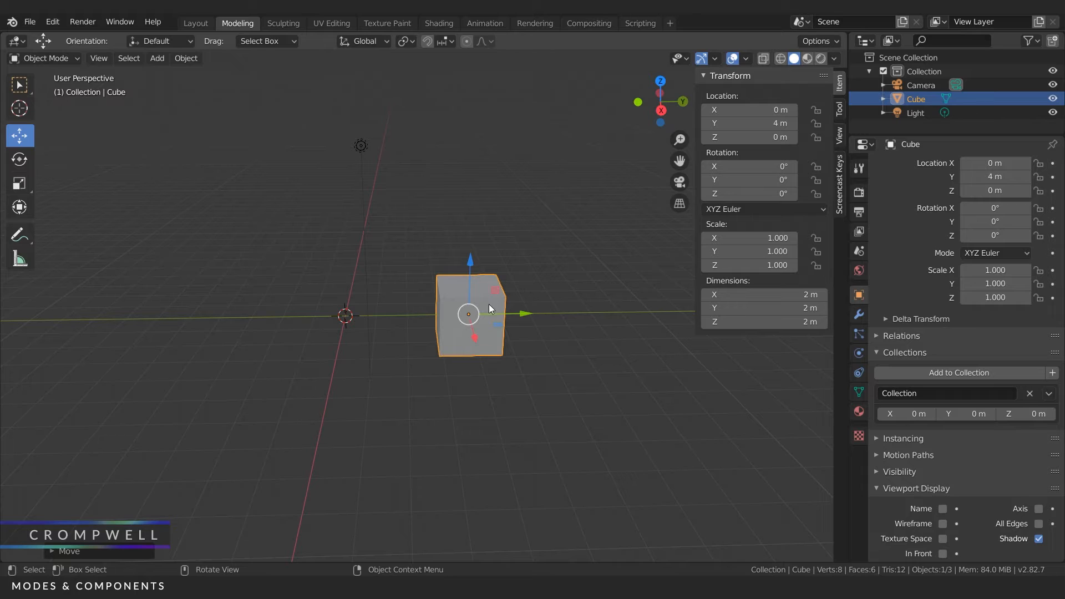
- Move the cube back along the Y axis without snapping to about 3.58 m
{"action": "left_click", "coordinate": [444, 41]}
{"action": "left_click_drag", "start_coordinate": [528, 315], "coordinate": [514, 314]}
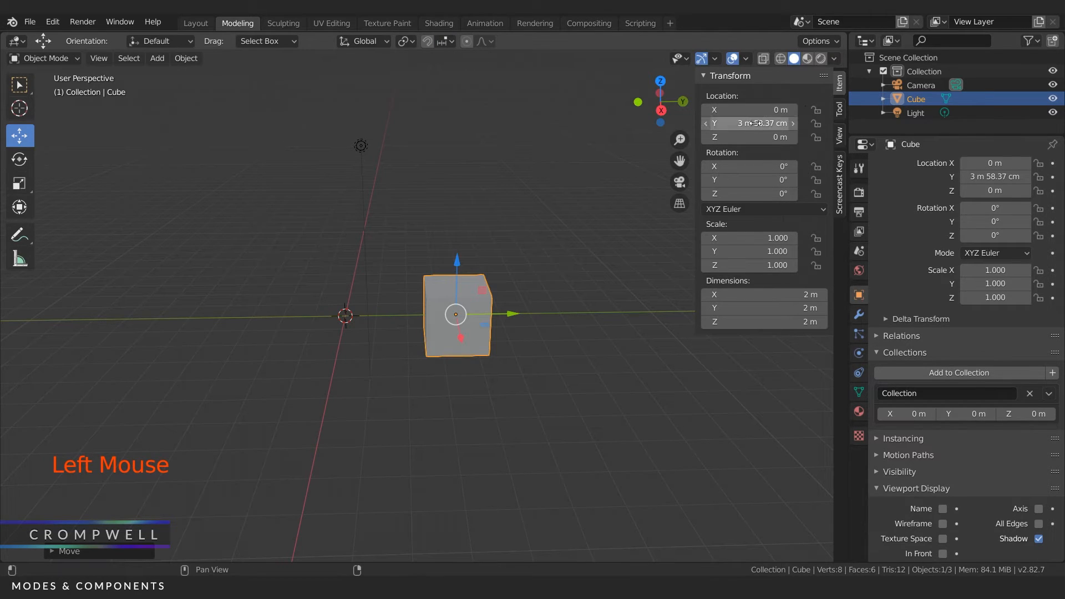
{"action": "left_click", "coordinate": [441, 42]}
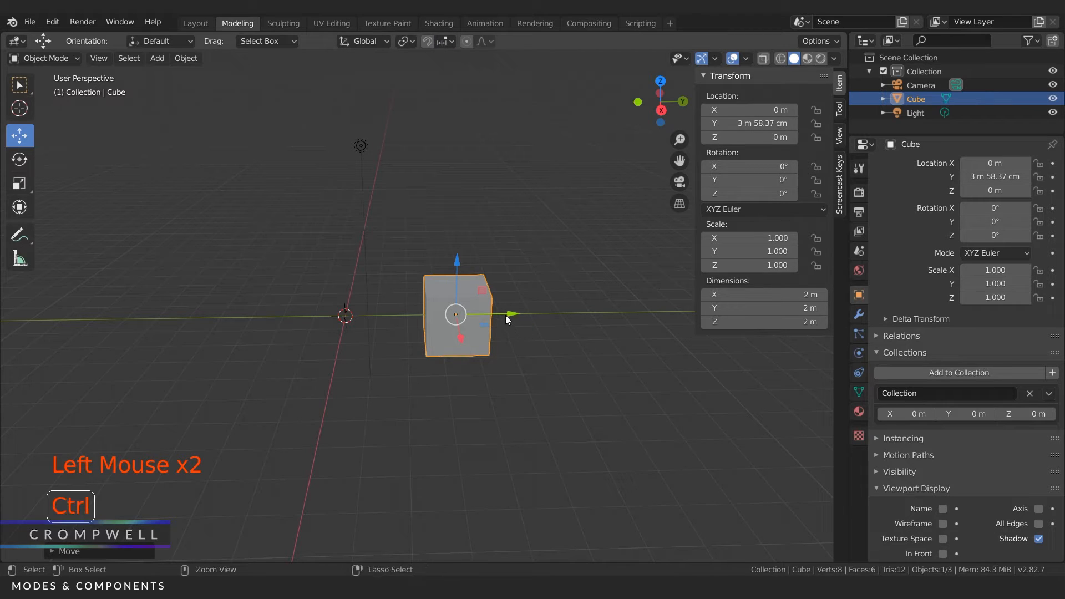
- Move the cube along Y to 4 m with snapping held on, and reset its Y location to 0 m
{"action": "left_click_drag", "start_coordinate": [505, 315], "coordinate": [527, 315], "text": "ctrl"}
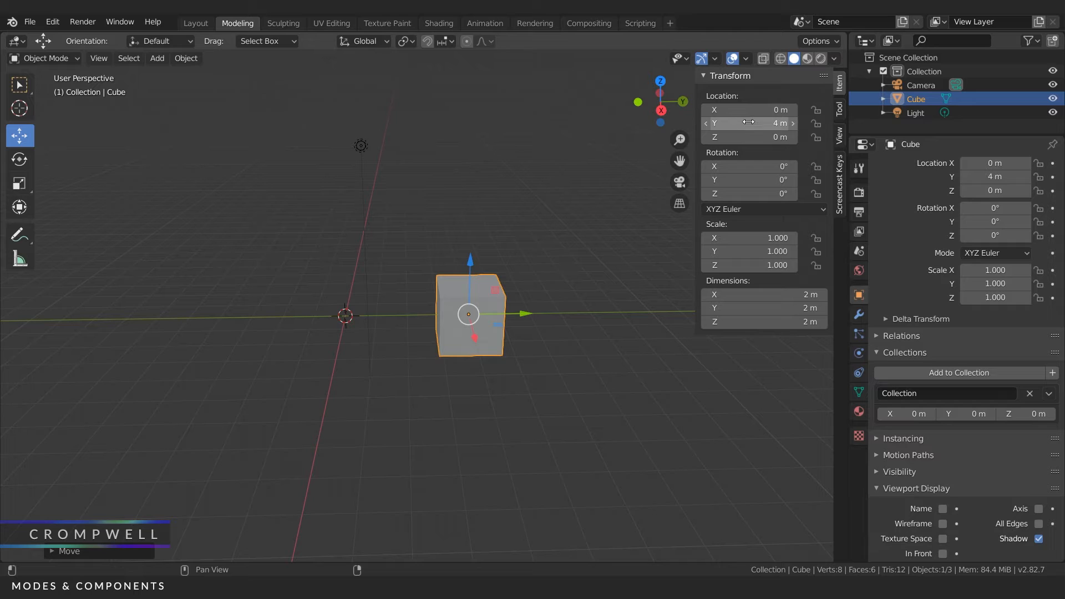
{"action": "left_click", "coordinate": [748, 123]}
{"action": "type", "text": "0"}
{"action": "key", "text": "Return"}
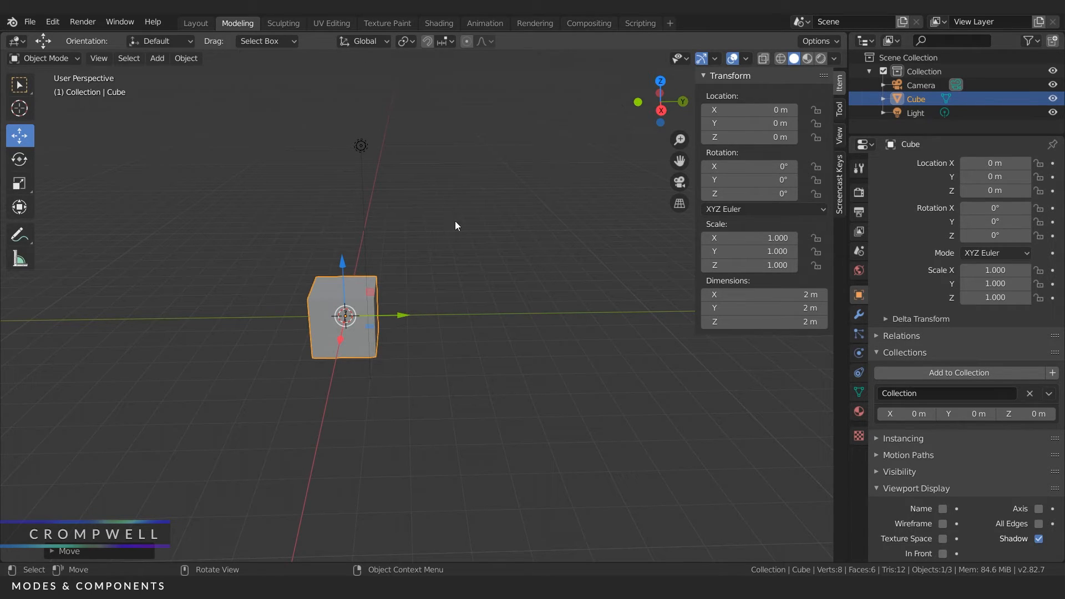
{"action": "left_click", "coordinate": [444, 43]}
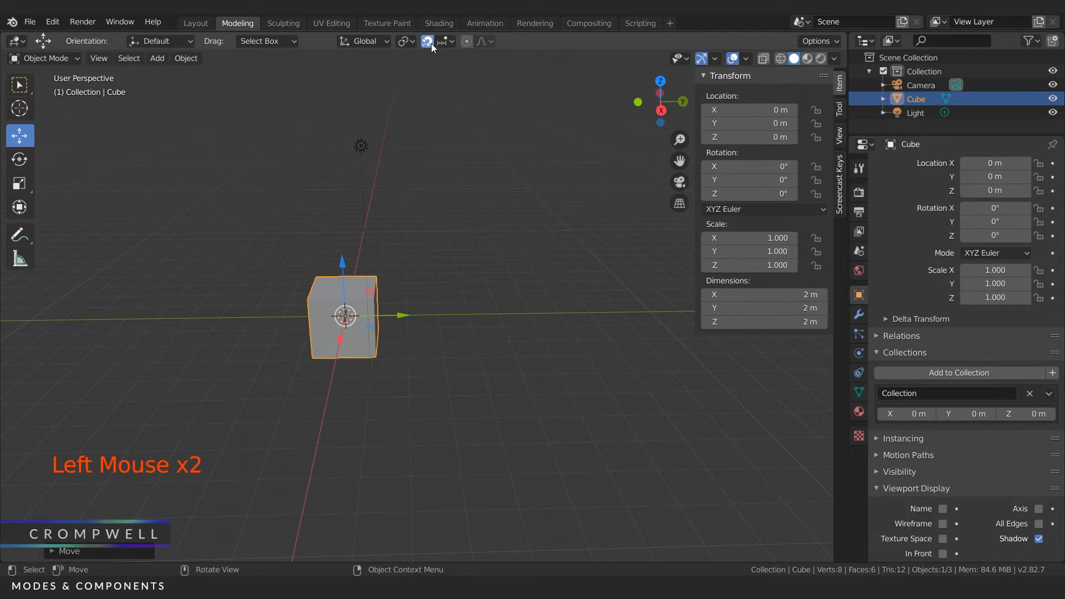
- Switch the cube to Edit Mode with its +X face in view for extruding
{"action": "left_click_drag", "start_coordinate": [56, 56], "coordinate": [53, 89]}
{"action": "scroll", "coordinate": [381, 352], "scroll_direction": "up", "scroll_amount": 5}
{"action": "middle_click_drag", "start_coordinate": [380, 351], "coordinate": [367, 306]}
{"action": "scroll", "coordinate": [367, 305], "scroll_direction": "down", "scroll_amount": 2}
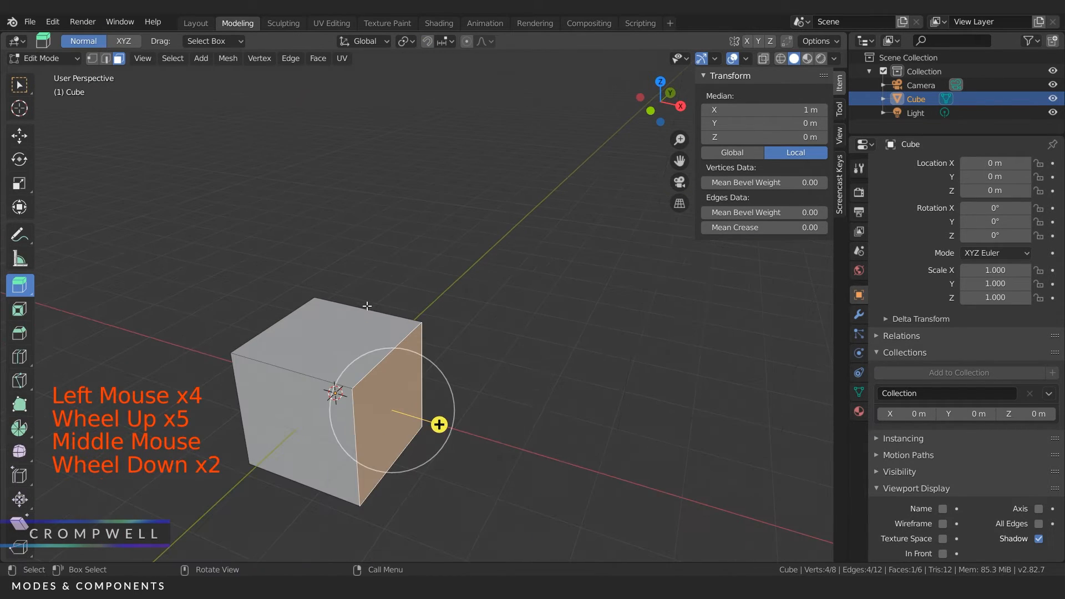
{"action": "middle_click_drag", "start_coordinate": [441, 345], "coordinate": [491, 335], "text": "shift"}
{"action": "scroll", "coordinate": [405, 290], "scroll_direction": "down", "scroll_amount": 3}
{"action": "scroll", "coordinate": [393, 314], "scroll_direction": "up", "scroll_amount": 1}
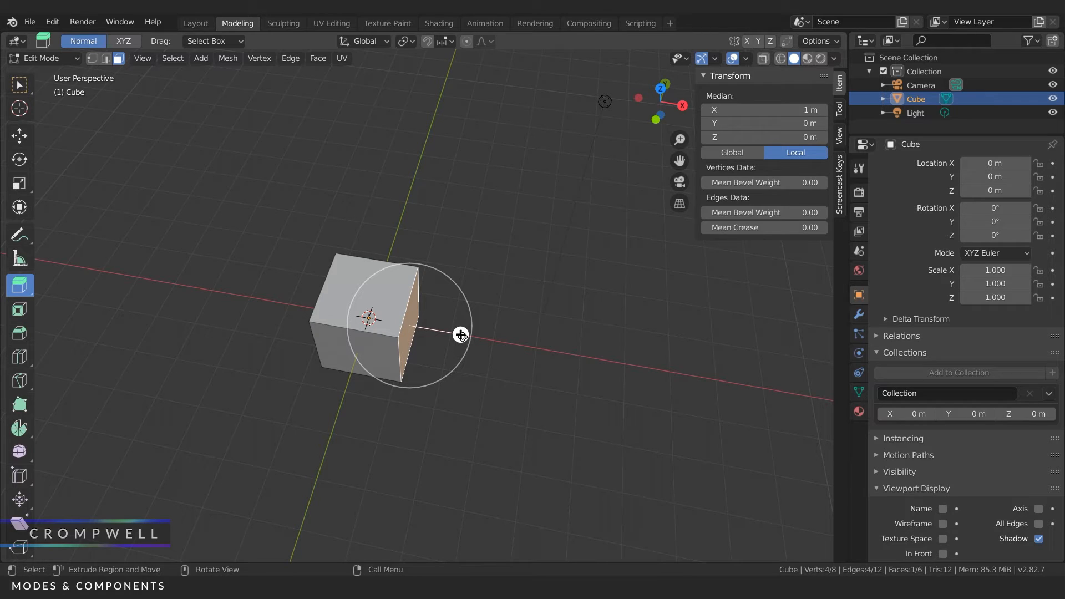
- Extrude the cube's +X face 2 m in snapped increments, and extrude the new block's +Y side face 2 m
{"action": "left_click_drag", "start_coordinate": [461, 335], "coordinate": [544, 347], "text": "ctrl"}
{"action": "middle_click_drag", "start_coordinate": [545, 347], "coordinate": [501, 309]}
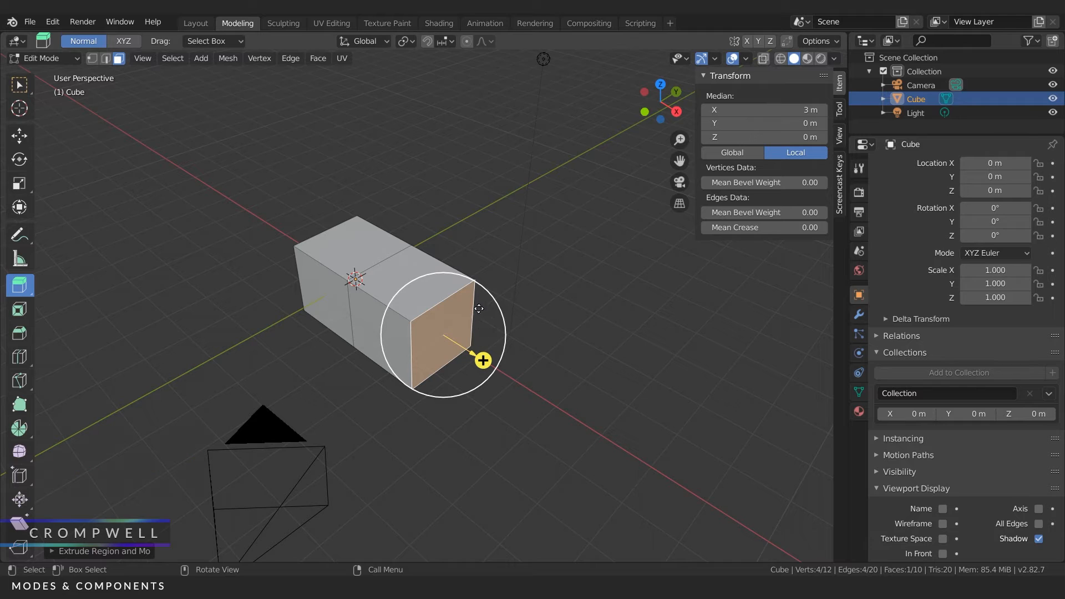
{"action": "middle_click_drag", "start_coordinate": [459, 341], "coordinate": [397, 291]}
{"action": "left_click", "coordinate": [401, 269]}
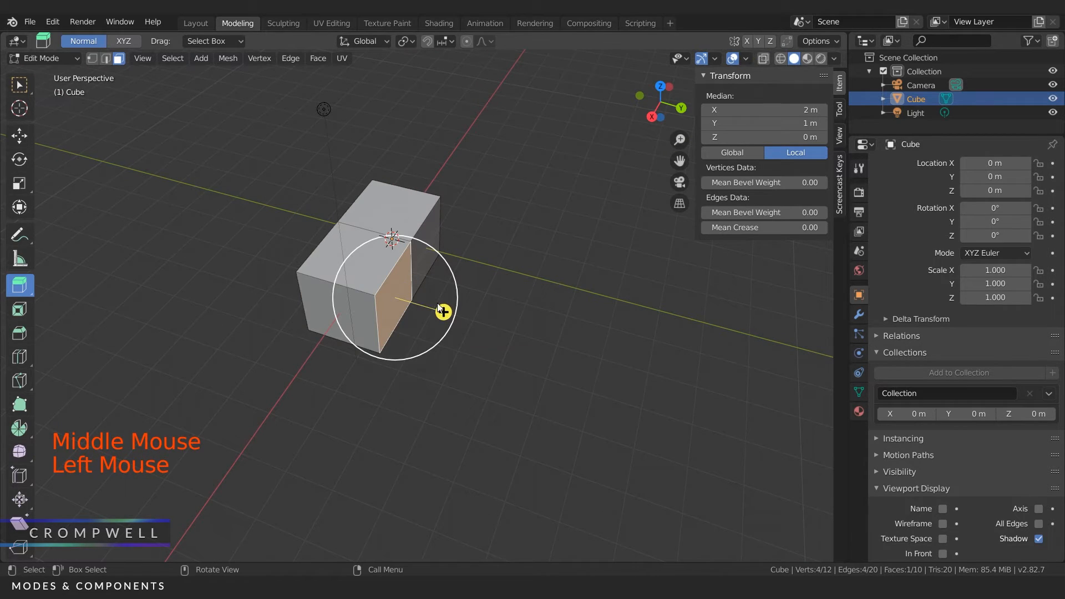
{"action": "left_click", "coordinate": [475, 345], "text": "ctrl"}
{"action": "left_click", "coordinate": [405, 337]}
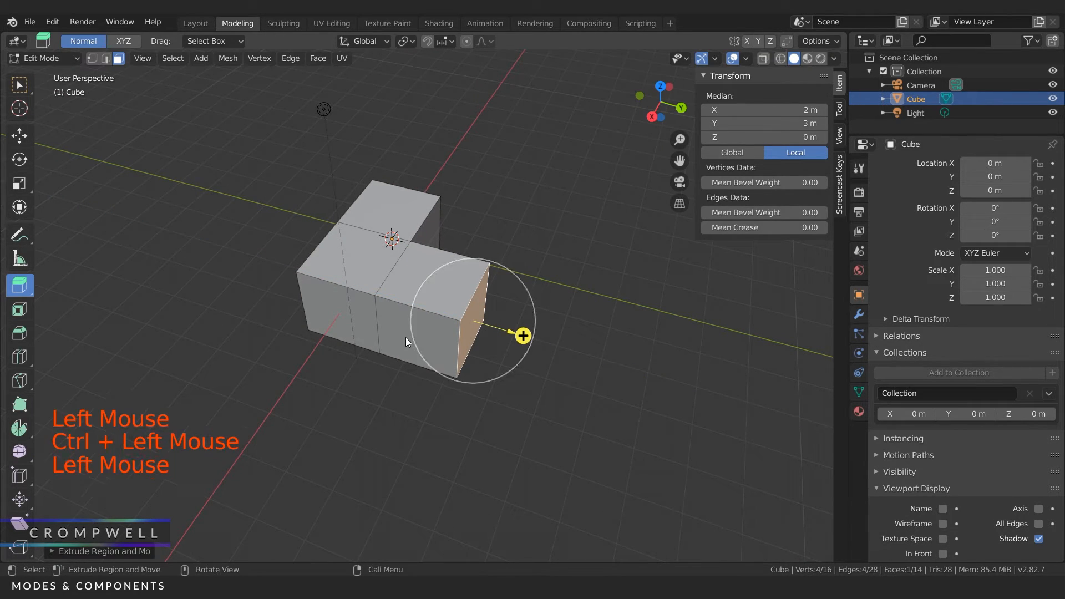
- Extrude the +X face of the newest side block another 2 m along X with snapping
{"action": "middle_click_drag", "start_coordinate": [384, 355], "coordinate": [333, 373]}
{"action": "left_click", "coordinate": [301, 389], "text": "ctrl"}
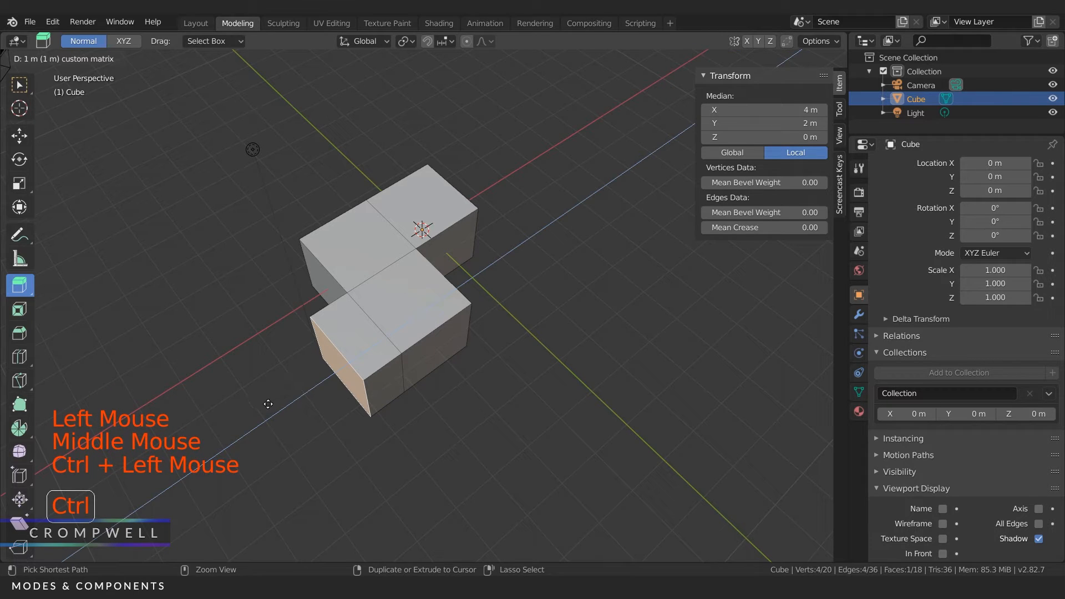
{"action": "middle_click_drag", "start_coordinate": [381, 298], "coordinate": [411, 271]}
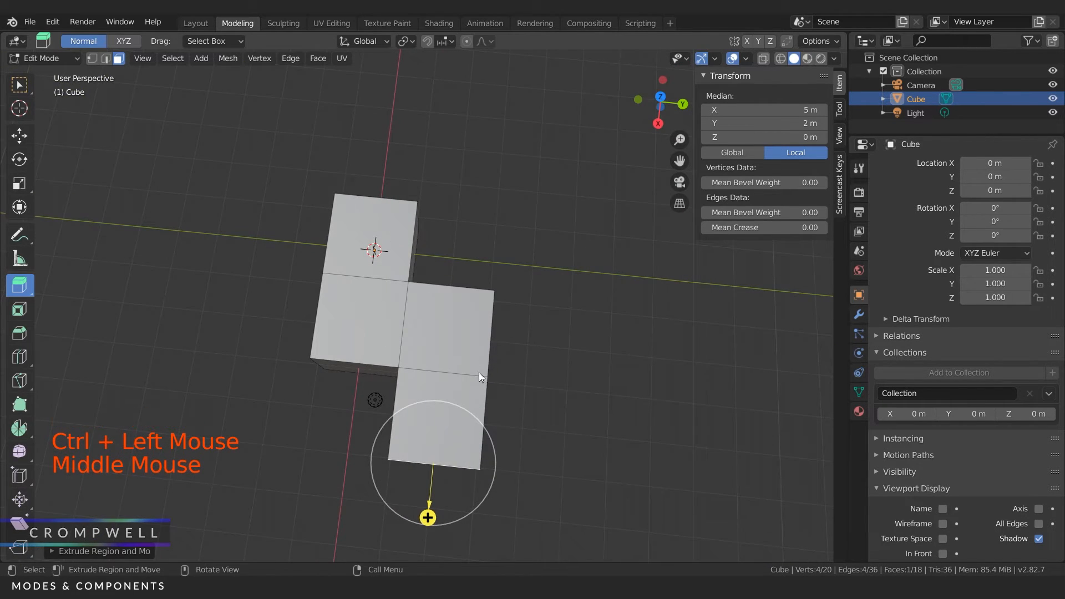
{"action": "middle_click_drag", "start_coordinate": [480, 378], "coordinate": [409, 332]}
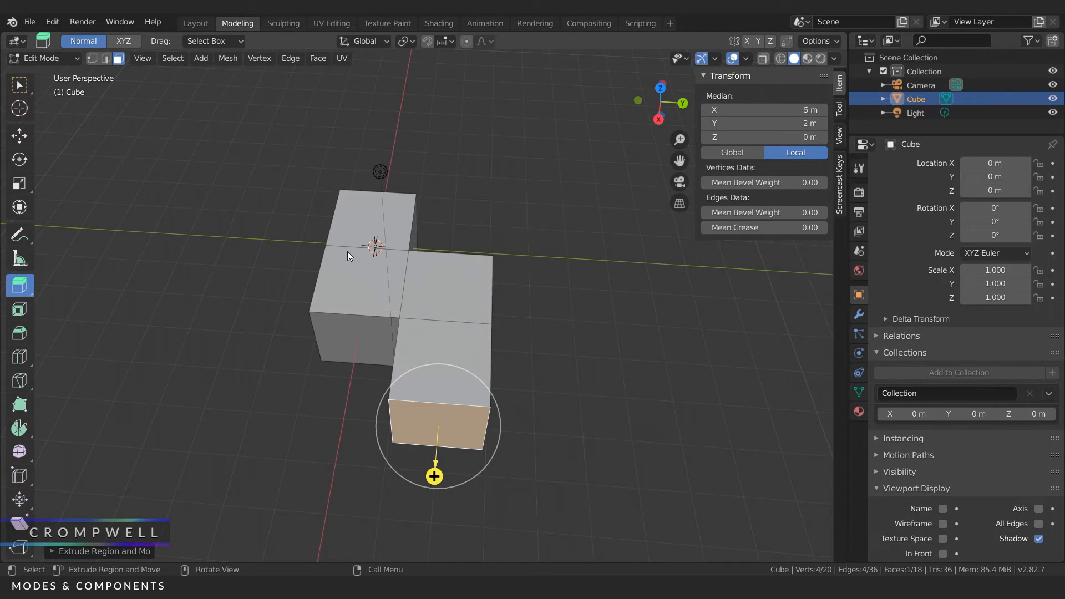
{"action": "middle_click_drag", "start_coordinate": [348, 252], "coordinate": [382, 321]}
- Undo the sideways extrusions back to the plain cube
{"action": "key", "text": "ctrl+z"}
{"action": "key", "text": "ctrl+z"}
{"action": "key", "text": "ctrl+z"}
{"action": "key", "text": "ctrl+z"}
{"action": "key", "text": "ctrl+z"}
{"action": "key", "text": "ctrl+z"}
{"action": "key", "text": "ctrl+z"}
- Extrude the cube's top face upward in three snapped 2 m sections, up to a median Z of 7 m
{"action": "left_click", "coordinate": [393, 330]}
{"action": "left_click_drag", "start_coordinate": [366, 292], "coordinate": [355, 161], "text": "ctrl"}
{"action": "key", "text": "ctrl+z"}
{"action": "middle_click_drag", "start_coordinate": [355, 161], "coordinate": [398, 159]}
{"action": "key", "text": "ctrl+z"}
{"action": "middle_click_drag", "start_coordinate": [433, 241], "coordinate": [419, 293]}
{"action": "left_click_drag", "start_coordinate": [418, 291], "coordinate": [414, 192], "text": "ctrl"}
{"action": "key", "text": "ctrl+z"}
{"action": "middle_click_drag", "start_coordinate": [431, 211], "coordinate": [431, 329], "text": "shift"}
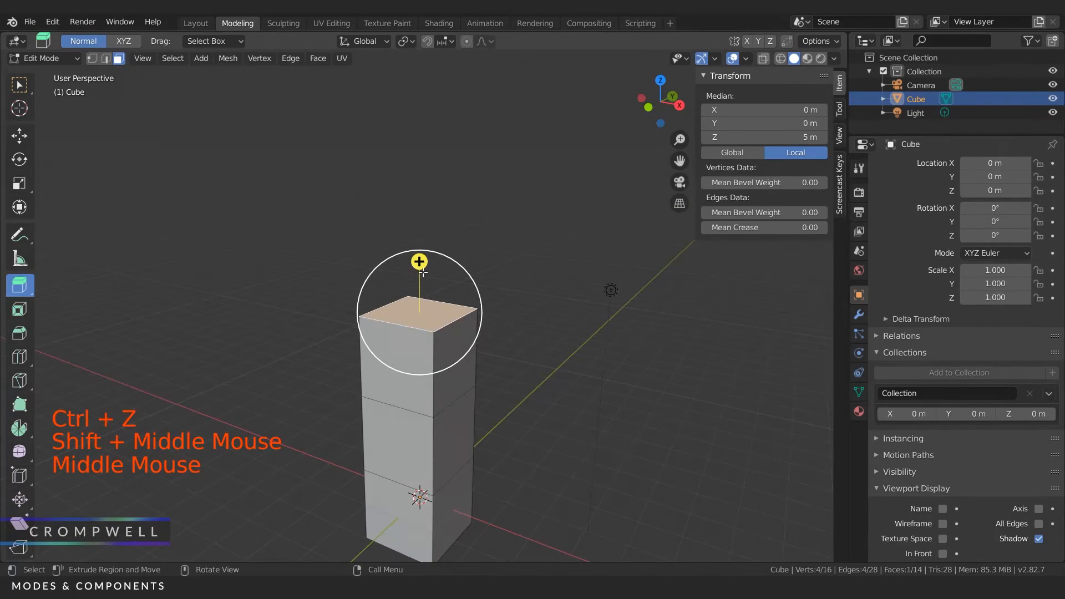
{"action": "left_click_drag", "start_coordinate": [431, 330], "coordinate": [416, 190]}
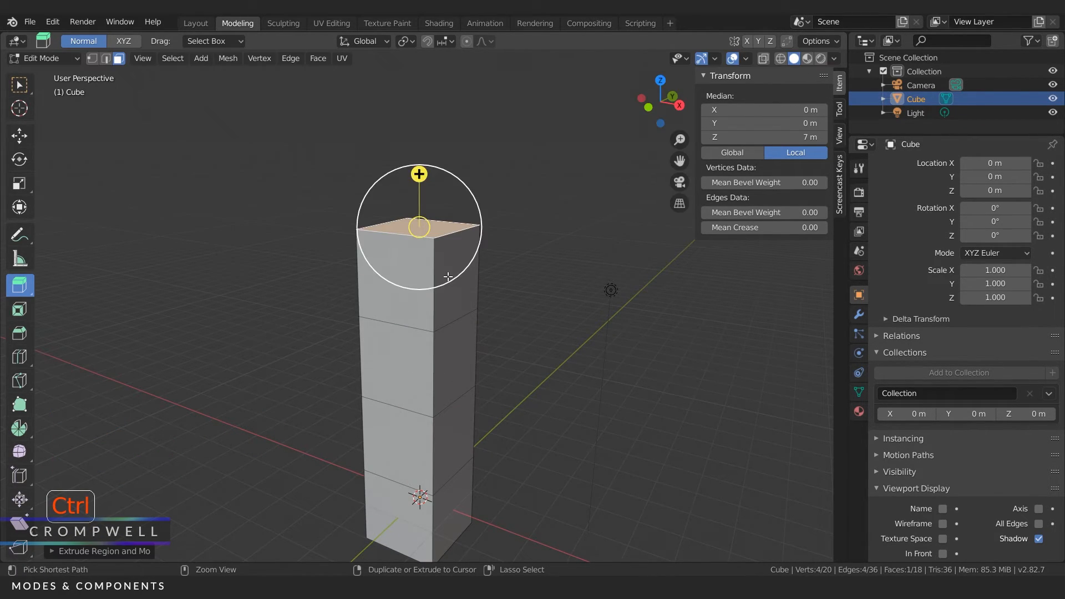
- Set the column's top face to a median Z of 6 m and back to 7 m
{"action": "middle_click_drag", "start_coordinate": [447, 278], "coordinate": [393, 280]}
{"action": "left_click_drag", "start_coordinate": [765, 137], "coordinate": [767, 137]}
{"action": "left_click", "coordinate": [766, 138]}
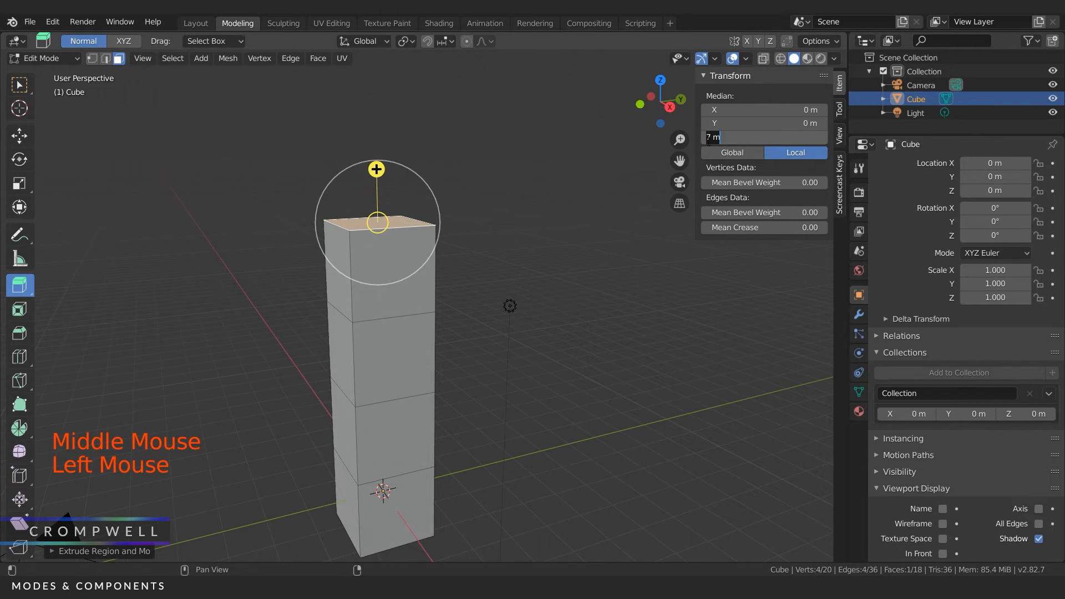
{"action": "type", "text": "6"}
{"action": "key", "text": "Return"}
{"action": "double_click", "coordinate": [764, 136]}
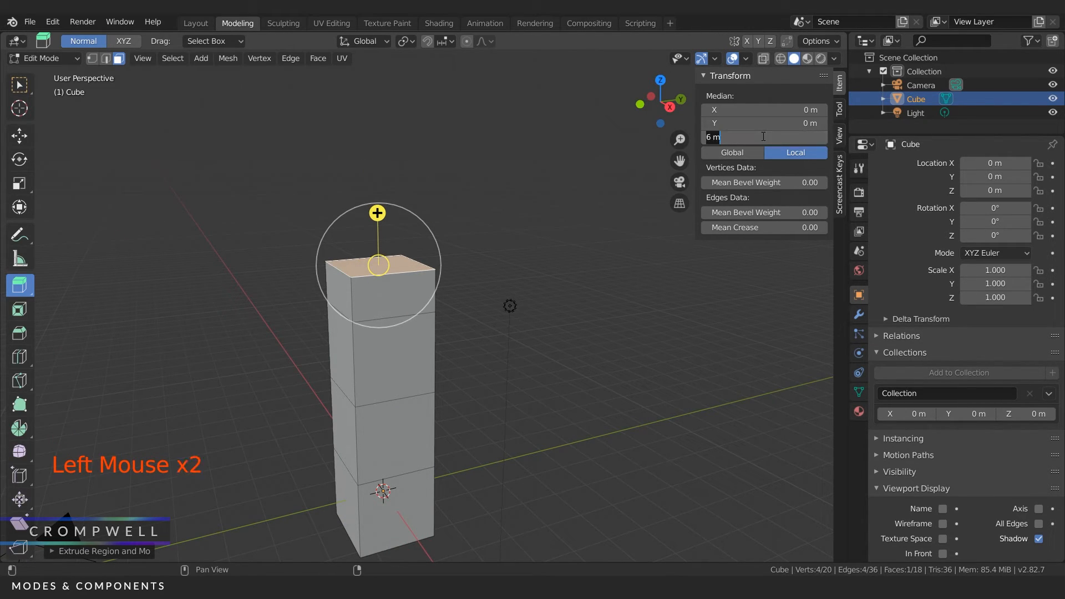
- Extrude the +Y side face of the column's top block outward in two snapped 2 m sections to Y 5 m
{"action": "middle_click_drag", "start_coordinate": [511, 273], "coordinate": [427, 275]}
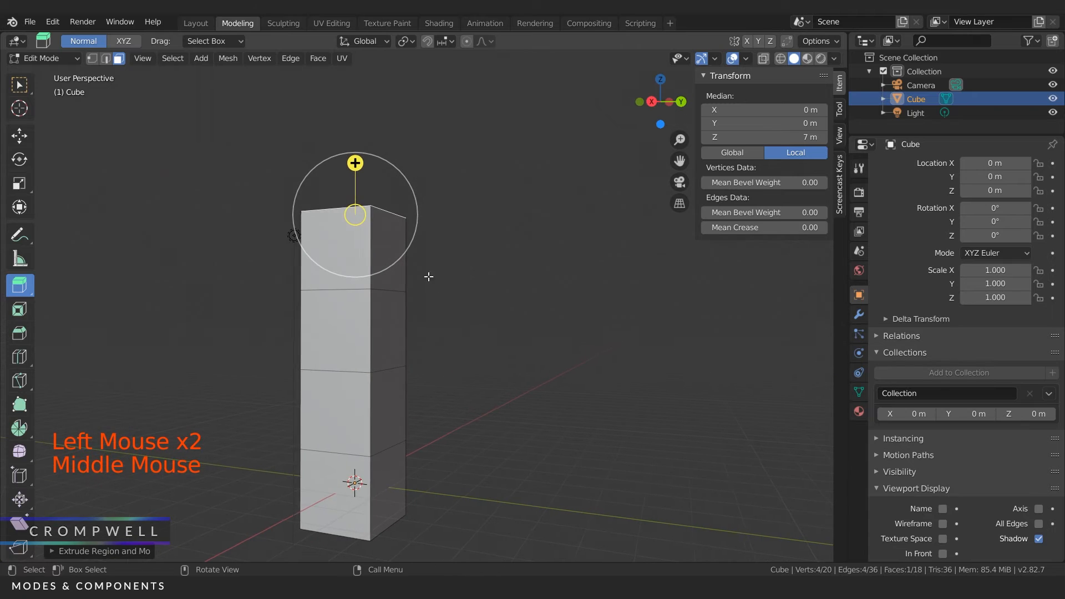
{"action": "left_click", "coordinate": [403, 258]}
{"action": "left_click_drag", "start_coordinate": [438, 249], "coordinate": [582, 246], "text": "ctrl"}
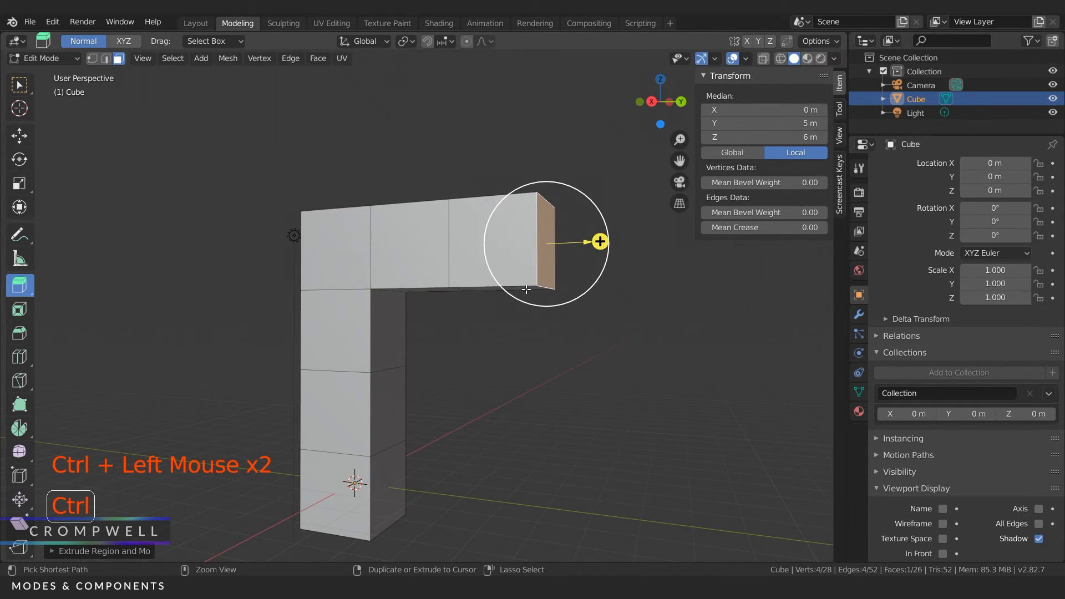
- Extrude the underside of the overhanging end block downward by 2 m and a further 4 m, reaching Z -1 m
{"action": "middle_click_drag", "start_coordinate": [582, 247], "coordinate": [538, 262]}
{"action": "left_click", "coordinate": [522, 275]}
{"action": "left_click_drag", "start_coordinate": [519, 326], "coordinate": [524, 392], "text": "ctrl"}
{"action": "scroll", "coordinate": [523, 392], "scroll_direction": "down", "scroll_amount": 3}
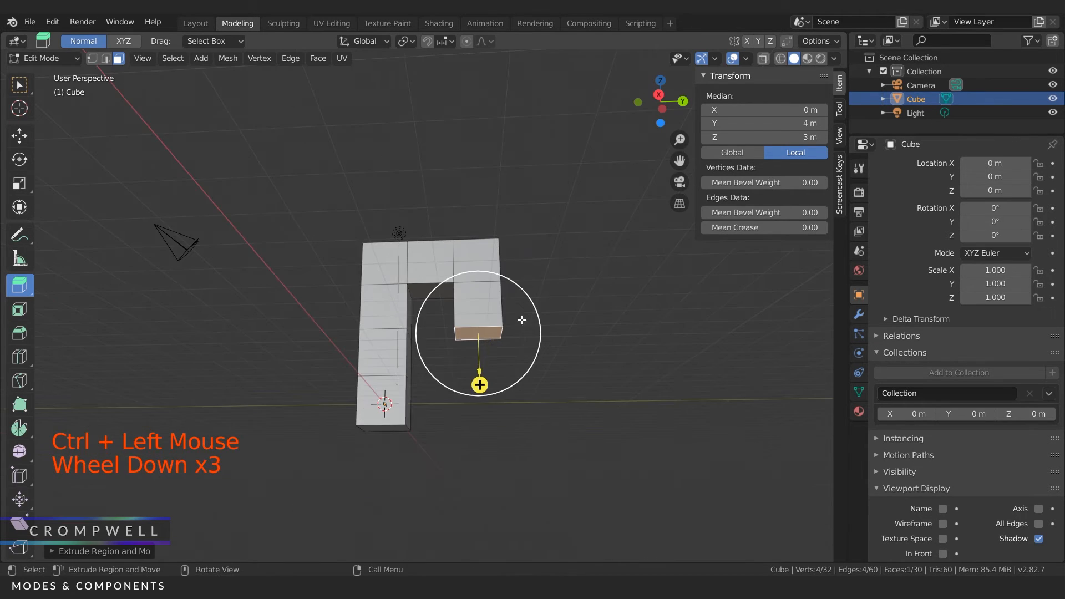
{"action": "middle_click_drag", "start_coordinate": [523, 391], "coordinate": [477, 355]}
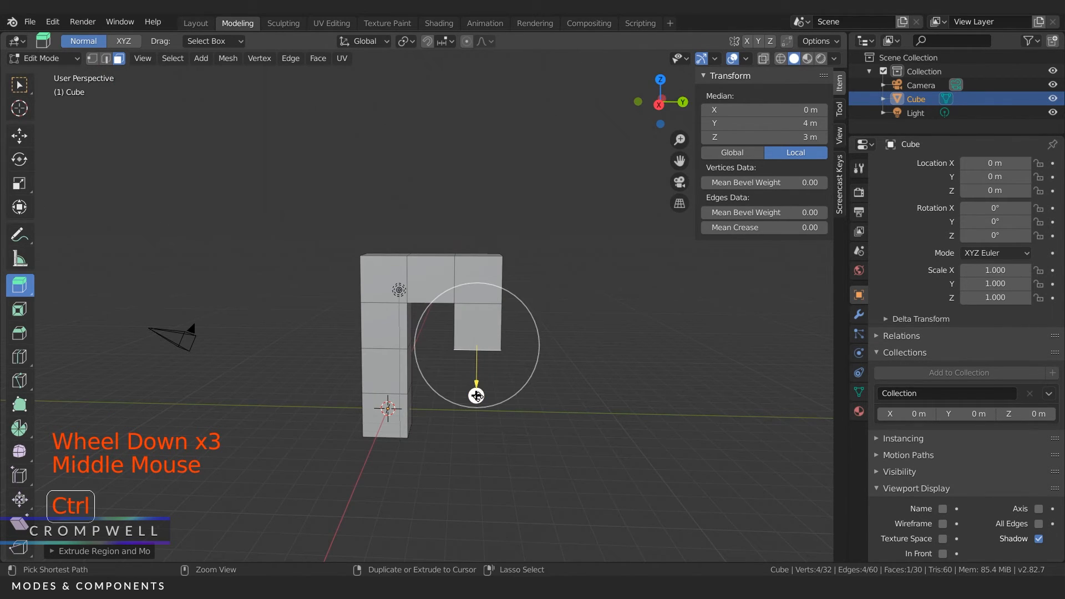
{"action": "left_click_drag", "start_coordinate": [476, 396], "coordinate": [475, 478], "text": "ctrl"}
- Return the arch-shaped mesh to Object Mode
{"action": "middle_click_drag", "start_coordinate": [474, 478], "coordinate": [294, 305]}
{"action": "scroll", "coordinate": [444, 388], "scroll_direction": "up", "scroll_amount": 4}
{"action": "middle_click_drag", "start_coordinate": [525, 322], "coordinate": [355, 300]}
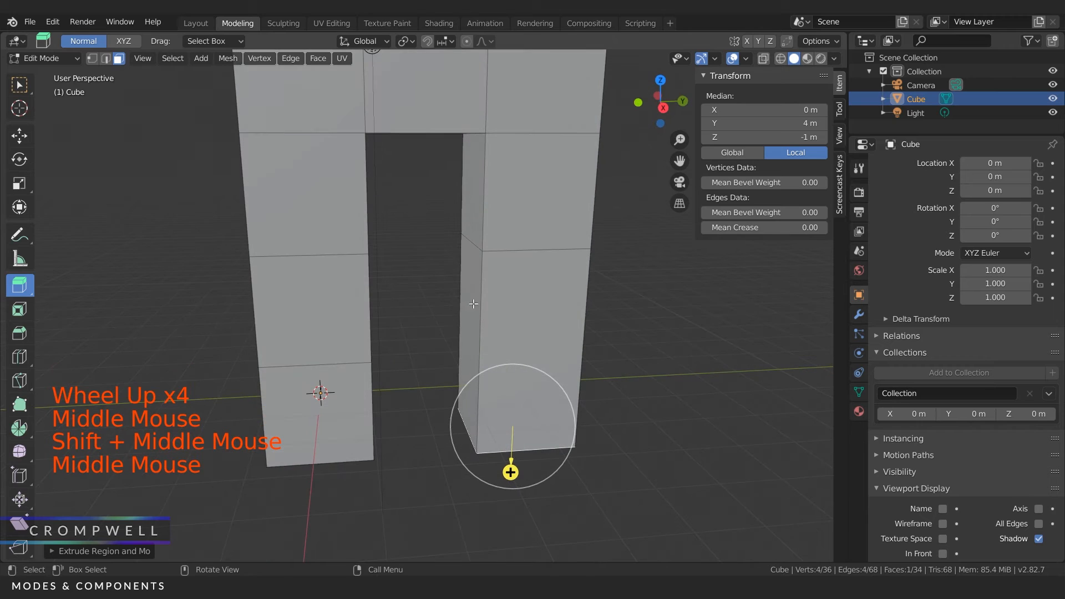
{"action": "middle_click_drag", "start_coordinate": [508, 316], "coordinate": [463, 322]}
{"action": "scroll", "coordinate": [506, 317], "scroll_direction": "down", "scroll_amount": 2}
{"action": "scroll", "coordinate": [506, 317], "scroll_direction": "up", "scroll_amount": 1}
{"action": "scroll", "coordinate": [506, 317], "scroll_direction": "down", "scroll_amount": 3}
{"action": "left_click", "coordinate": [63, 58]}
{"action": "left_click", "coordinate": [56, 71]}
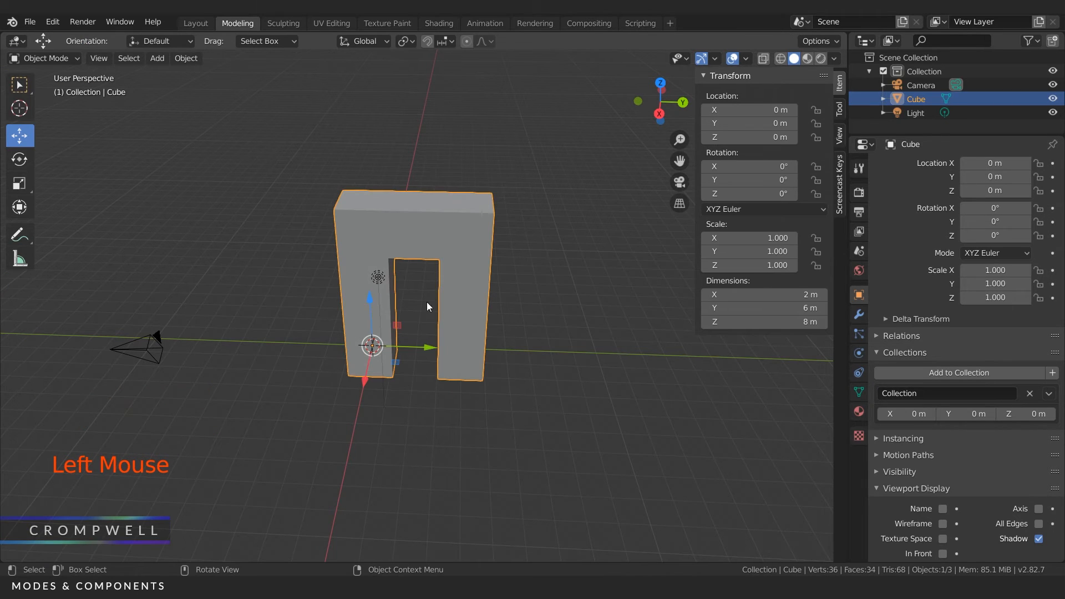
- Duplicate the arch in place and move the copy along X to 5 m with snapping
{"action": "middle_click_drag", "start_coordinate": [394, 284], "coordinate": [475, 311]}
{"action": "left_click", "coordinate": [186, 58]}
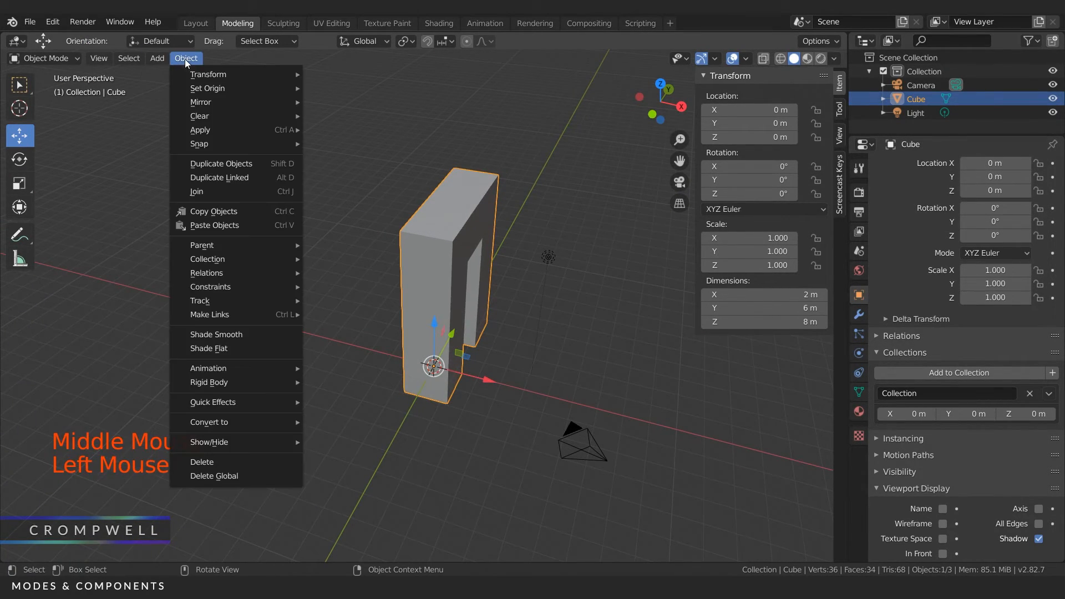
{"action": "left_click", "coordinate": [225, 164]}
{"action": "right_click", "coordinate": [354, 221]}
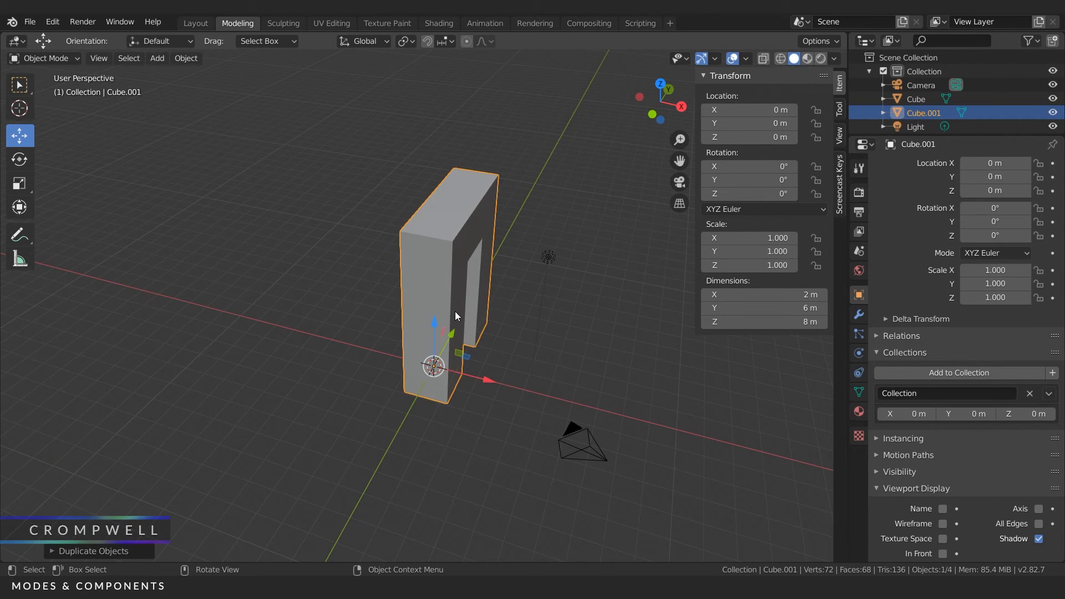
{"action": "left_click_drag", "start_coordinate": [487, 380], "coordinate": [595, 387], "text": "ctrl"}
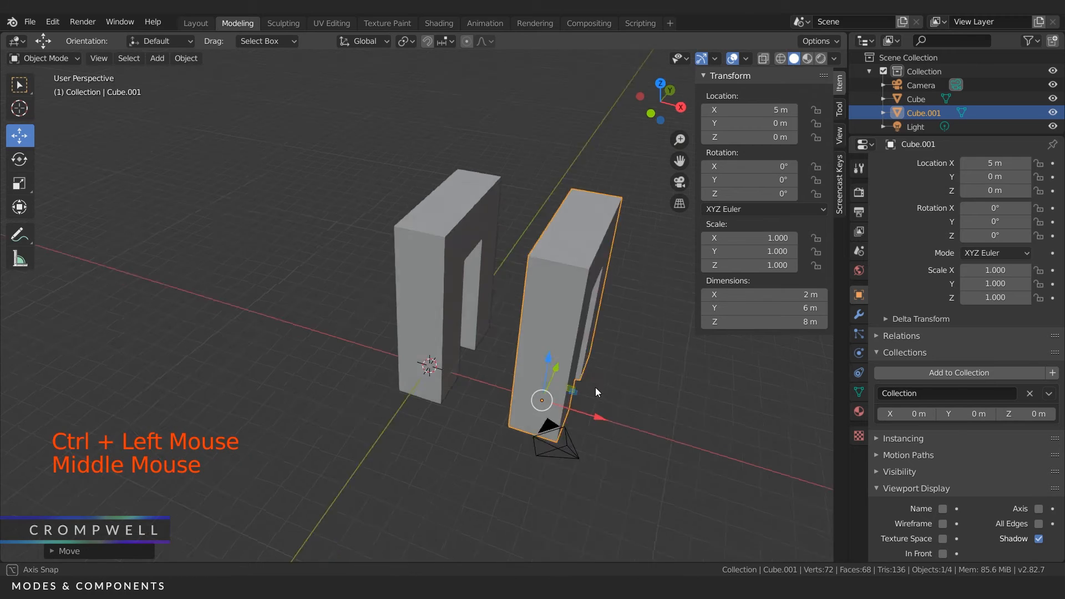
- Rotate the duplicated arch 90° about the Z axis with snapping
{"action": "middle_click_drag", "start_coordinate": [595, 388], "coordinate": [478, 419]}
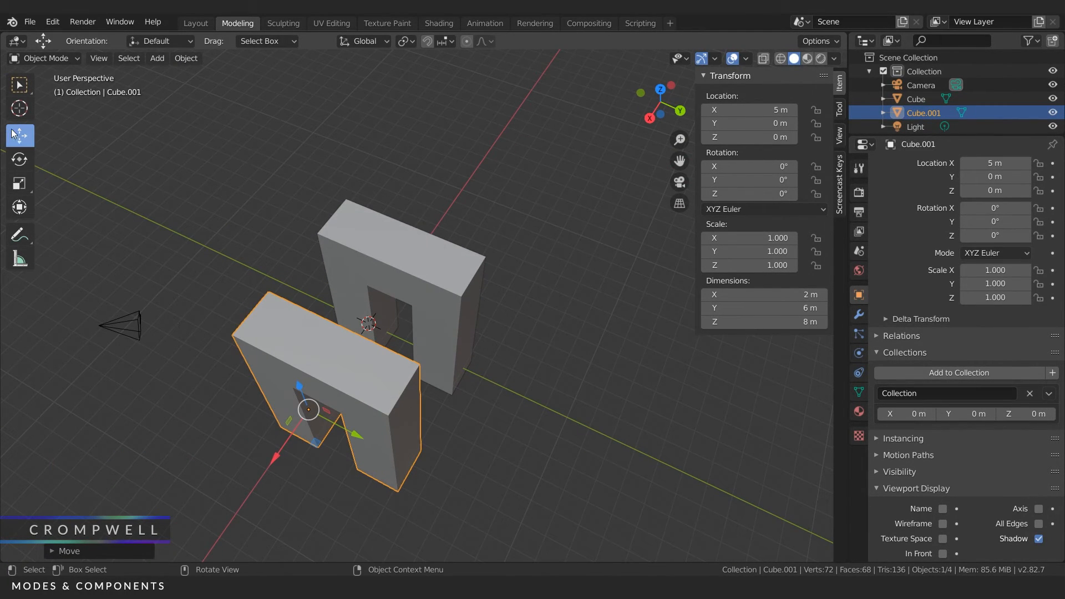
{"action": "left_click", "coordinate": [19, 160]}
{"action": "left_click_drag", "start_coordinate": [325, 462], "coordinate": [330, 355], "text": "ctrl"}
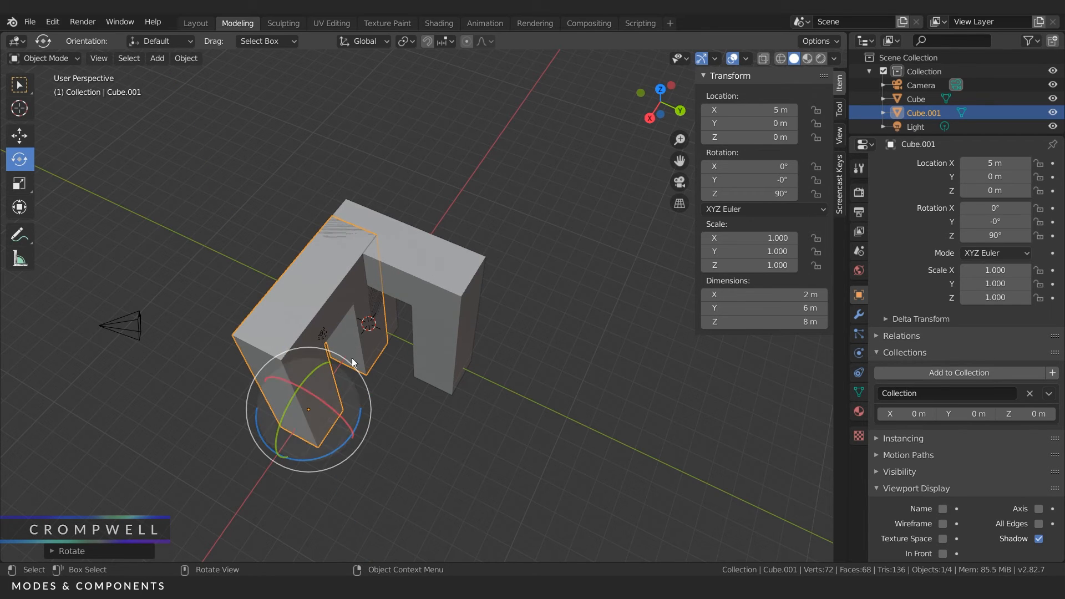
{"action": "left_click", "coordinate": [760, 192]}
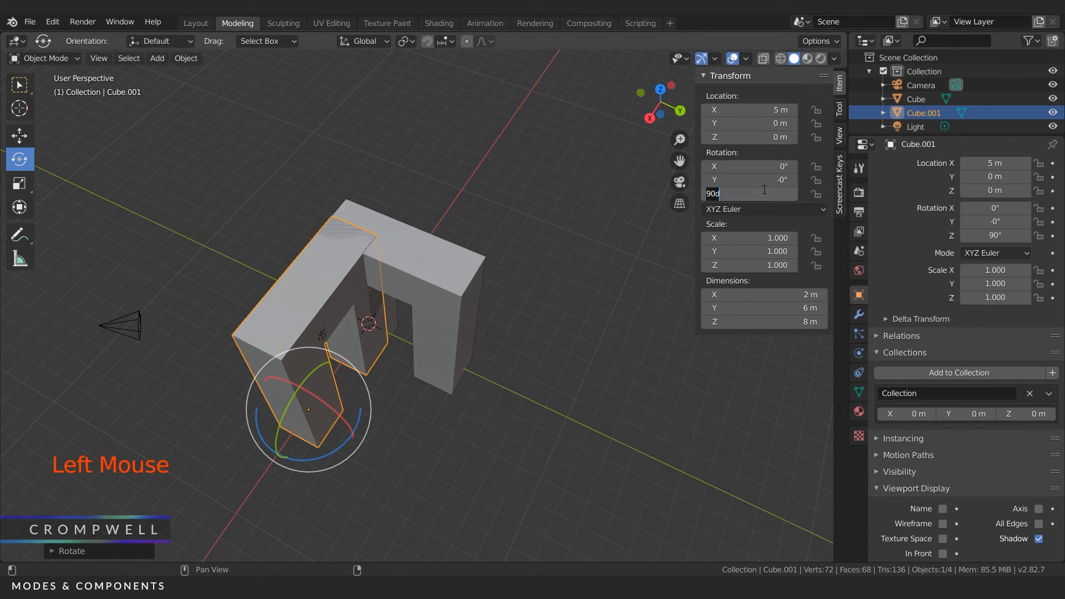
{"action": "key", "text": "Return"}
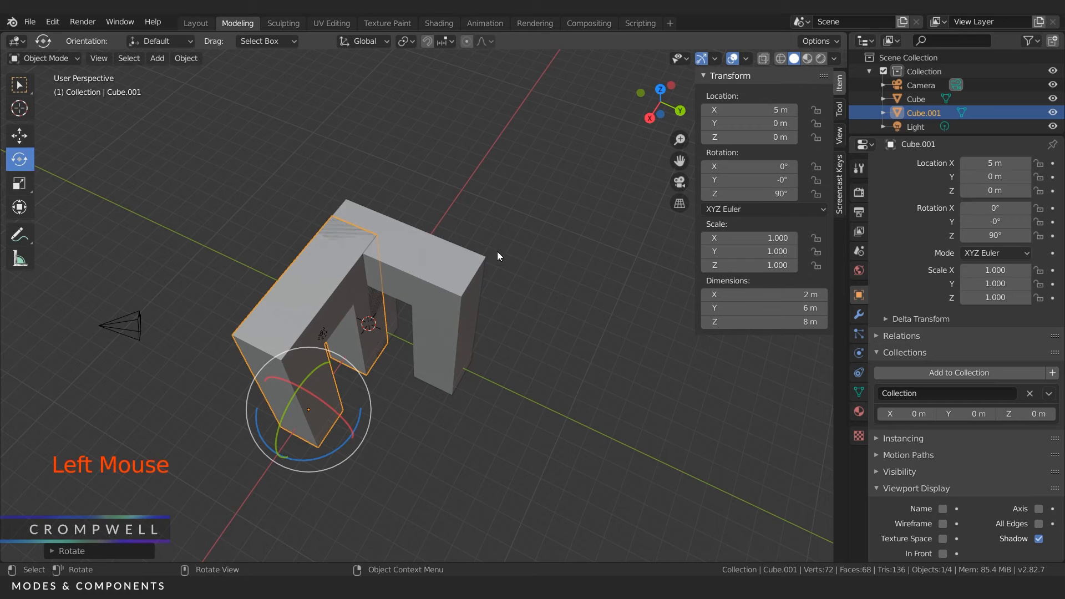
- Move the rotated copy to Y -2 m and X 6 m so it meets the original arch's corner, and deselect it
{"action": "left_click", "coordinate": [19, 134]}
{"action": "left_click_drag", "start_coordinate": [365, 432], "coordinate": [311, 381]}
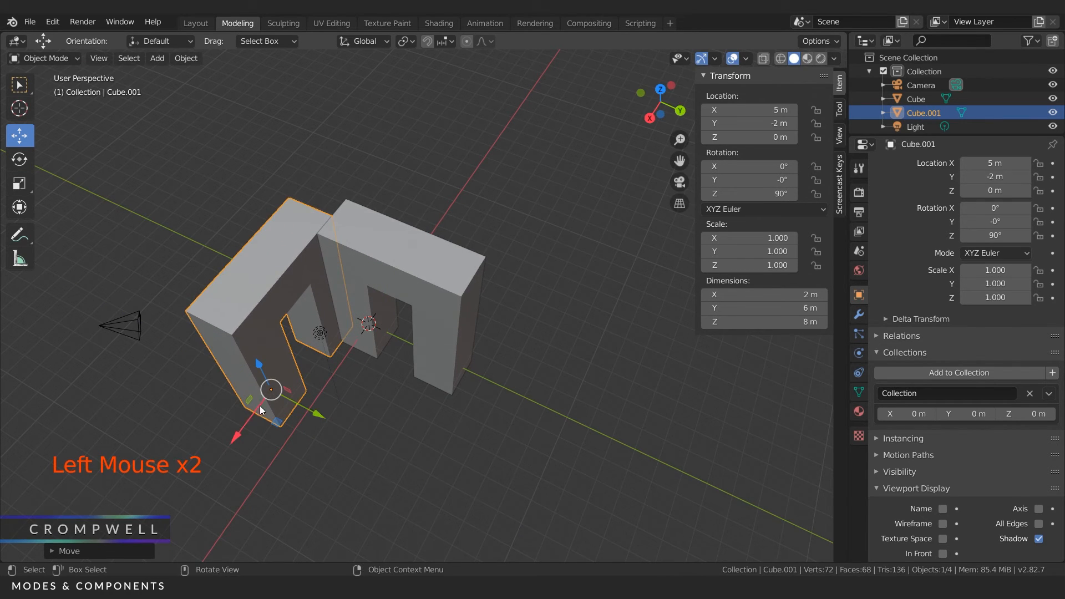
{"action": "left_click_drag", "start_coordinate": [240, 426], "coordinate": [220, 447], "text": "ctrl"}
{"action": "middle_click_drag", "start_coordinate": [221, 447], "coordinate": [314, 337]}
{"action": "left_click", "coordinate": [415, 451]}
{"action": "middle_click_drag", "start_coordinate": [415, 450], "coordinate": [387, 361]}
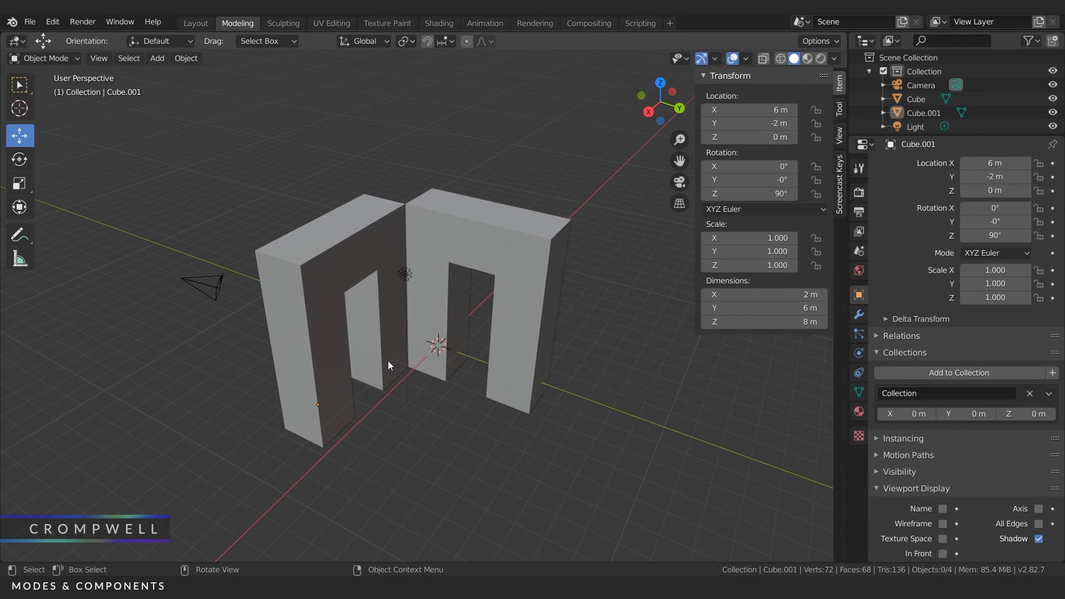
- Delete the duplicated arch
{"action": "left_click", "coordinate": [307, 298]}
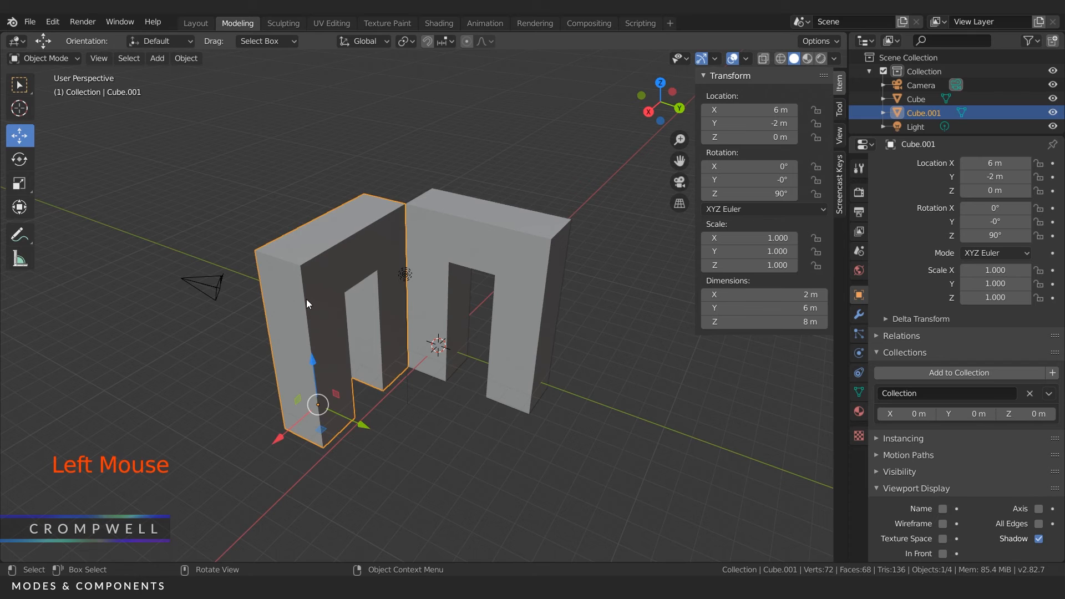
{"action": "key", "text": "x"}
{"action": "left_click", "coordinate": [306, 299]}
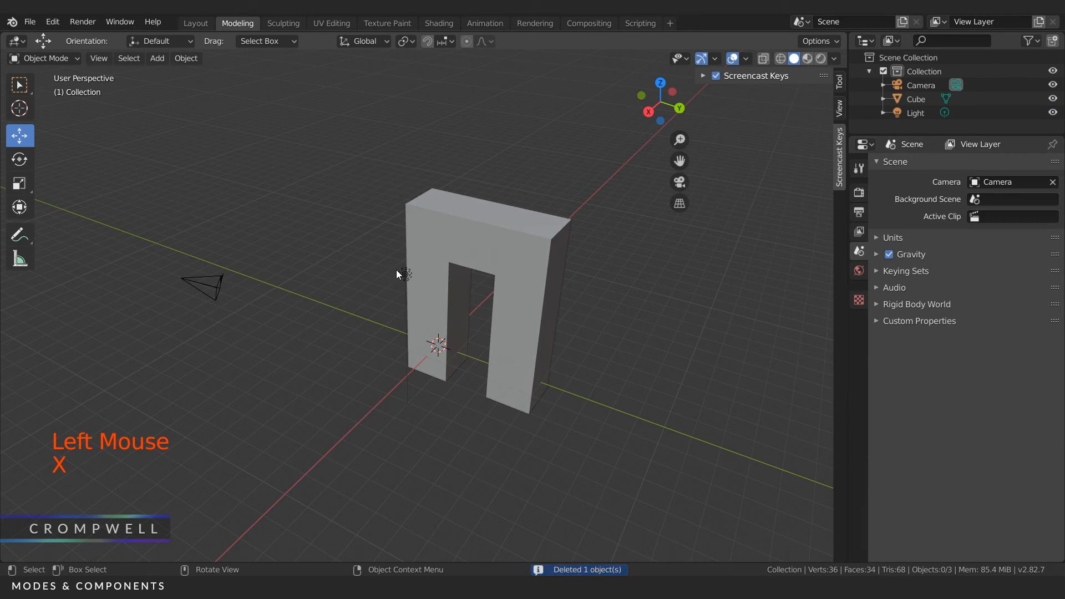
- Select the remaining original arch and bring it closer in view
{"action": "middle_click_drag", "start_coordinate": [396, 270], "coordinate": [418, 273]}
{"action": "left_click", "coordinate": [418, 272]}
{"action": "middle_click_drag", "start_coordinate": [475, 242], "coordinate": [392, 248]}
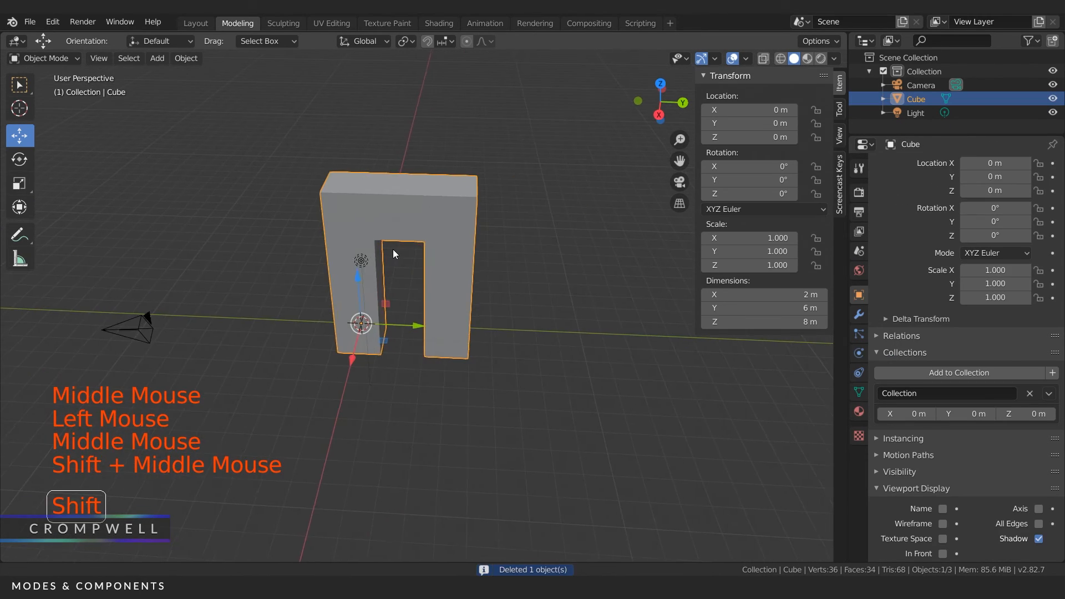
{"action": "scroll", "coordinate": [393, 247], "scroll_direction": "up", "scroll_amount": 2}
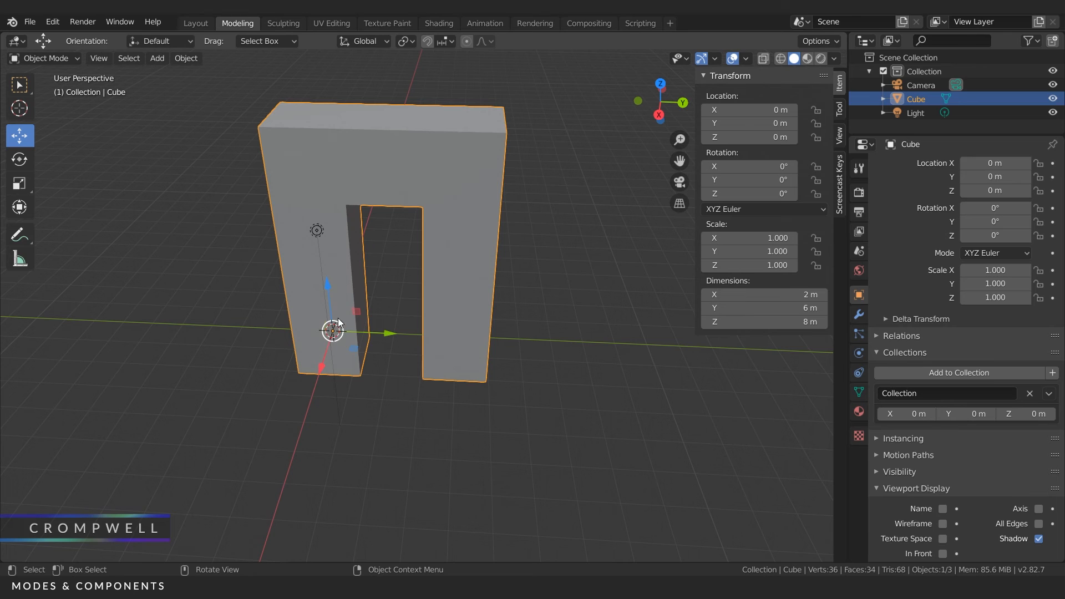
{"action": "middle_click_drag", "start_coordinate": [273, 253], "coordinate": [250, 227]}
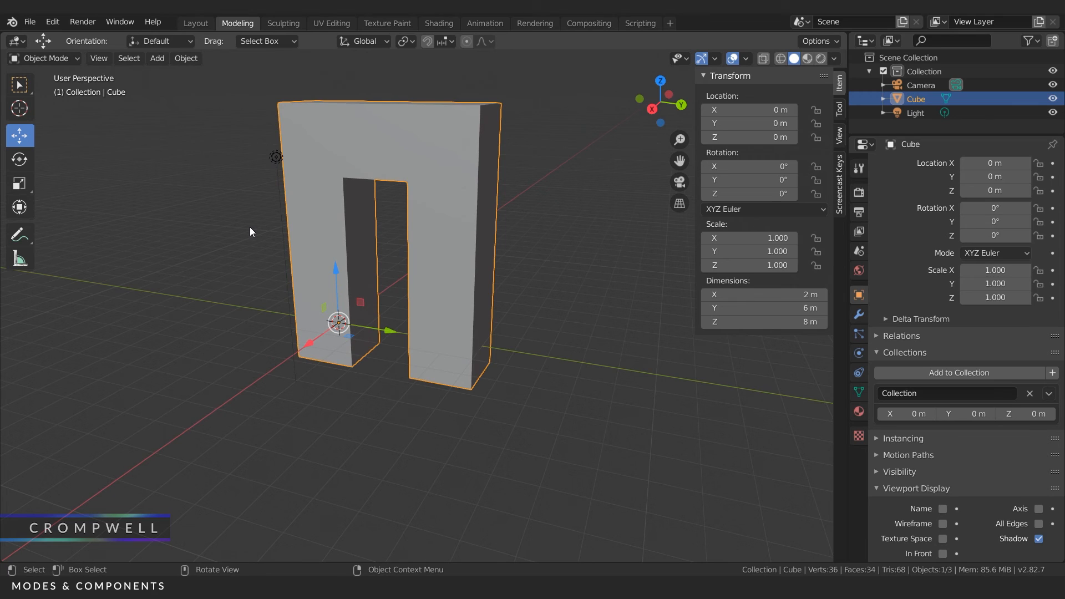